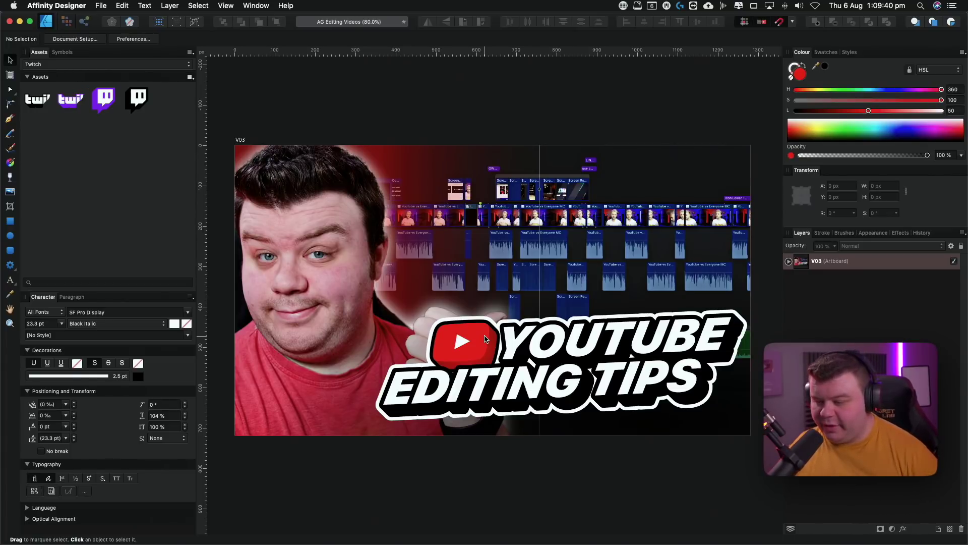
Insert a document-sized artboard and add the large outlined title text YOUTUBE on it
click(9, 75)
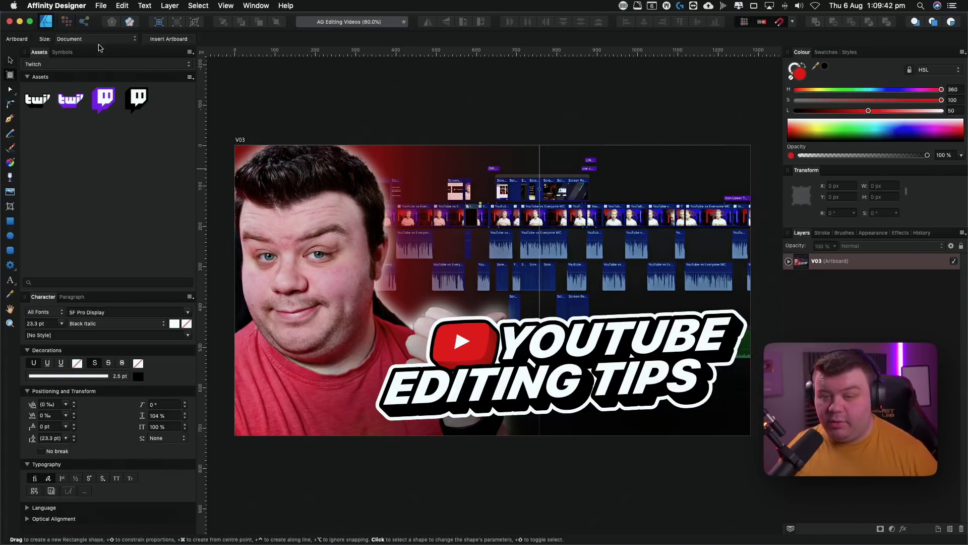
click(156, 41)
key(t)
drag(390, 243, 439, 283)
text(YOUTU)
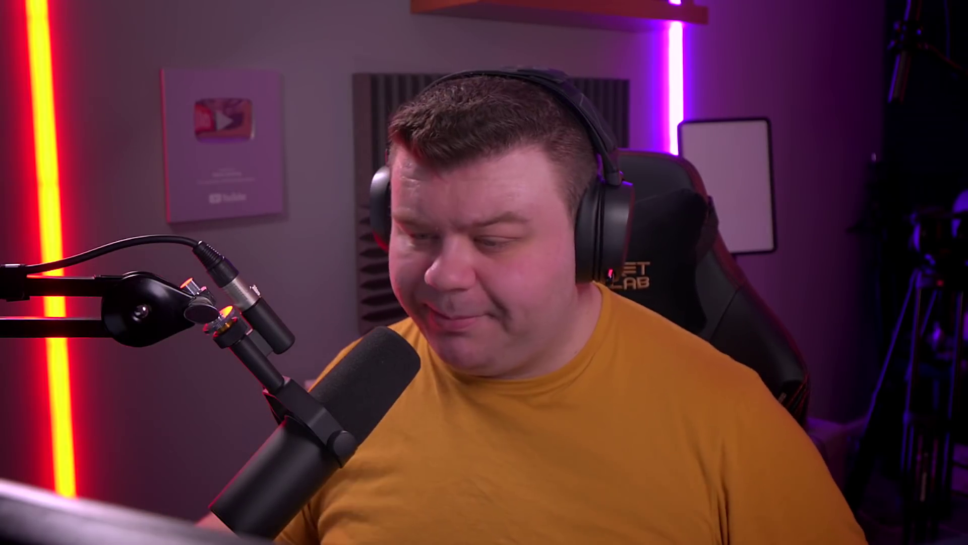
click(464, 184)
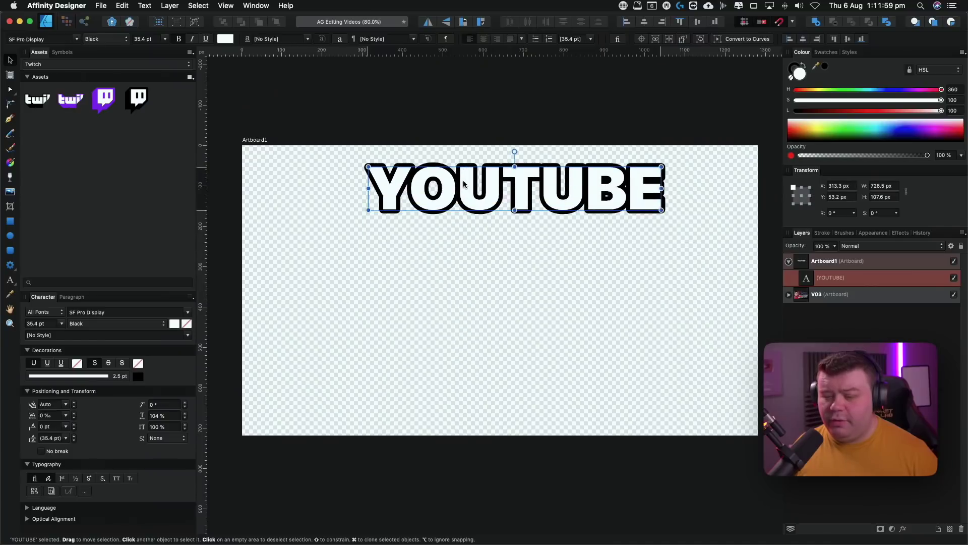
Enable the transform origin on the vertical black line and move it below the line to X 524 px, Y 520 px
key(super+d)
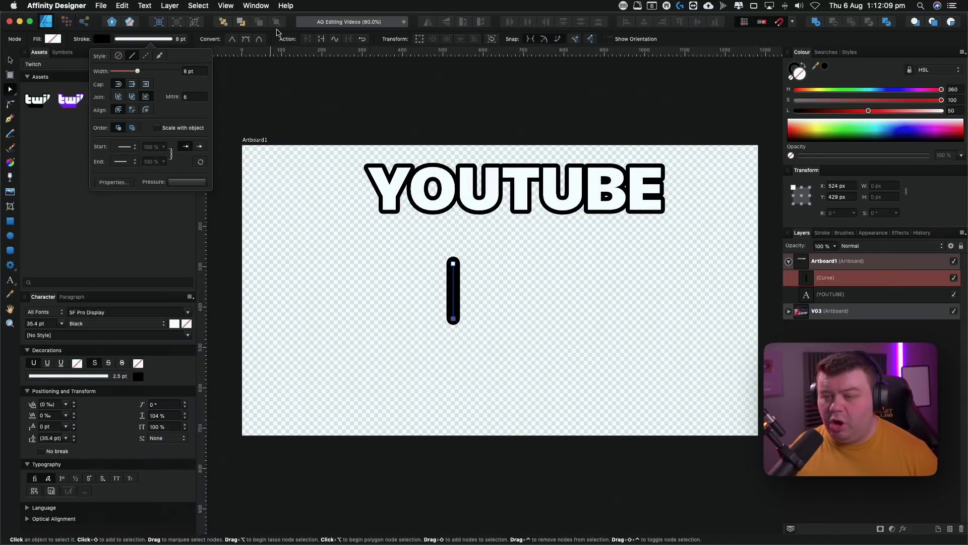
key(v)
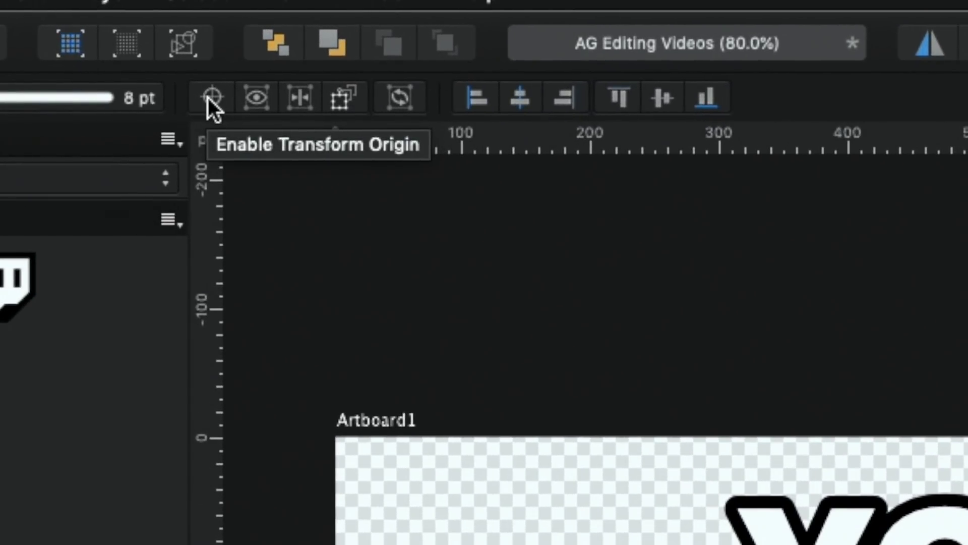
click(211, 98)
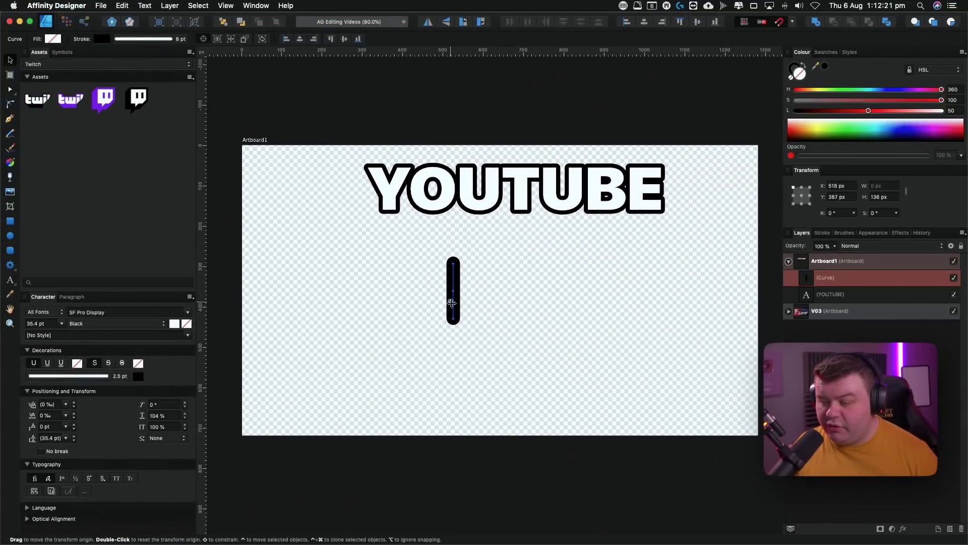
drag(452, 303, 453, 354)
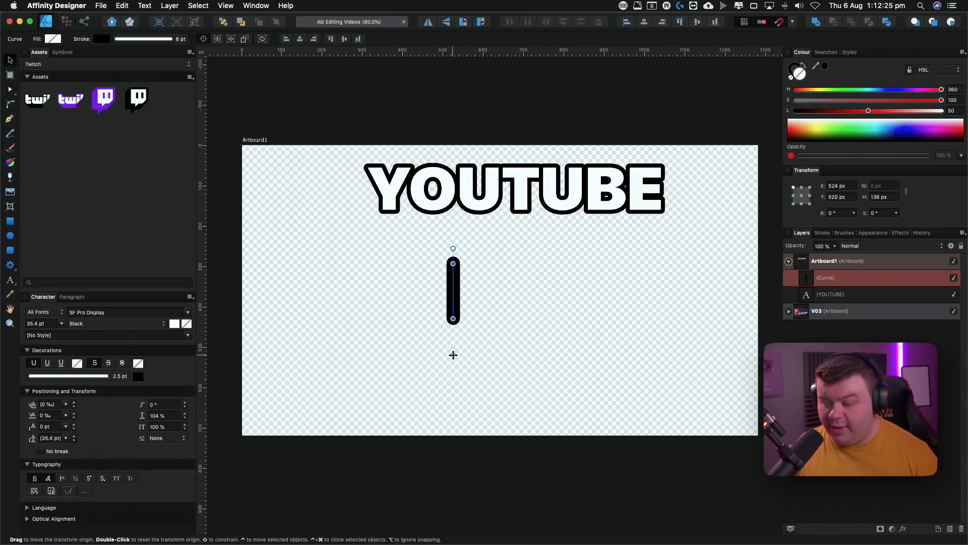
Duplicate the line, rotate the copy 30° clockwise around the shifted origin, and repeat the duplication until twelve lines complete a circle
key(super+j)
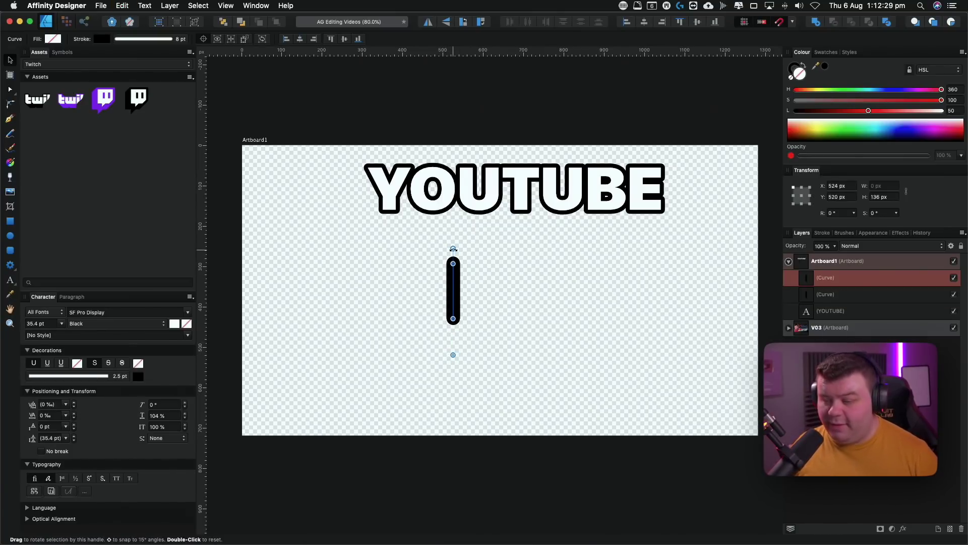
drag(453, 248, 499, 274)
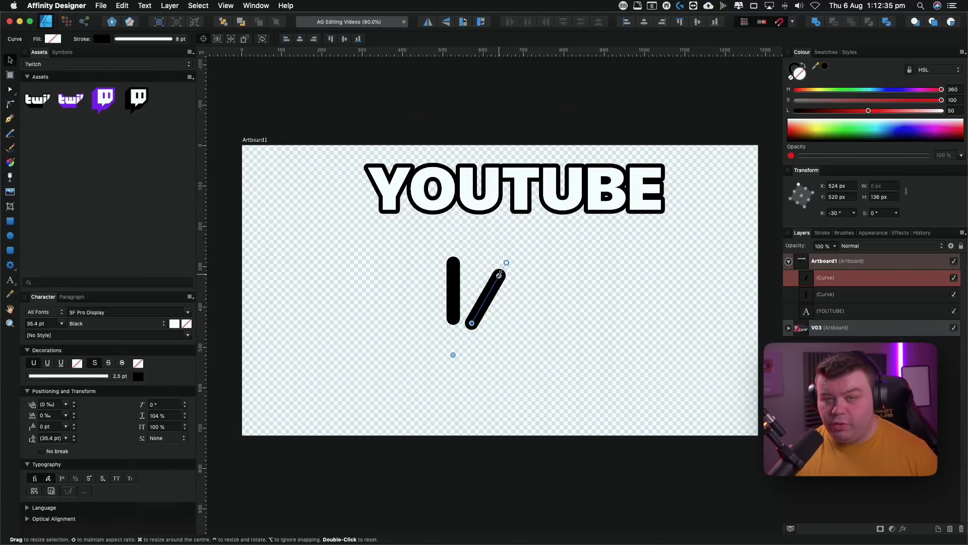
key(super+j)
key(super+j)
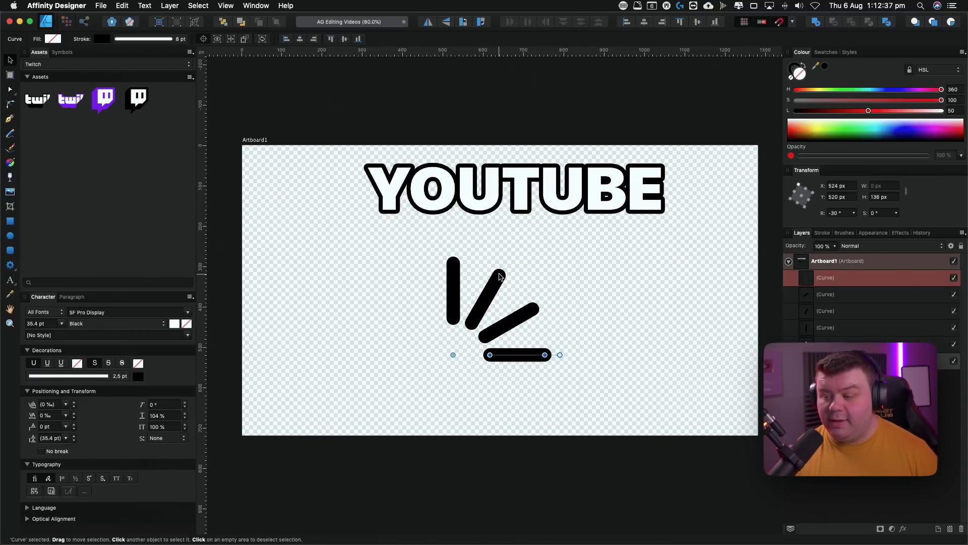
key(super+j)
key(super+j)
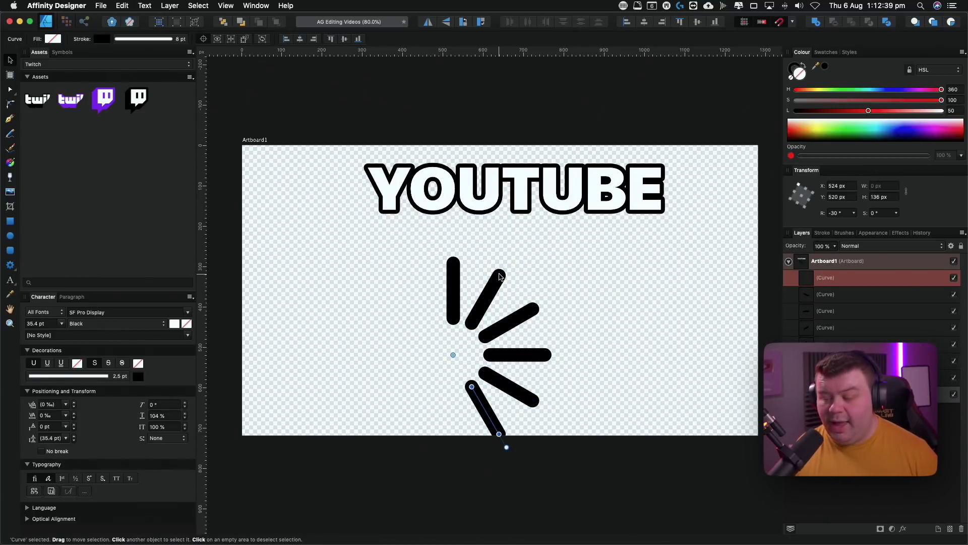
key(super+j)
key(super+j)
key(super+j)
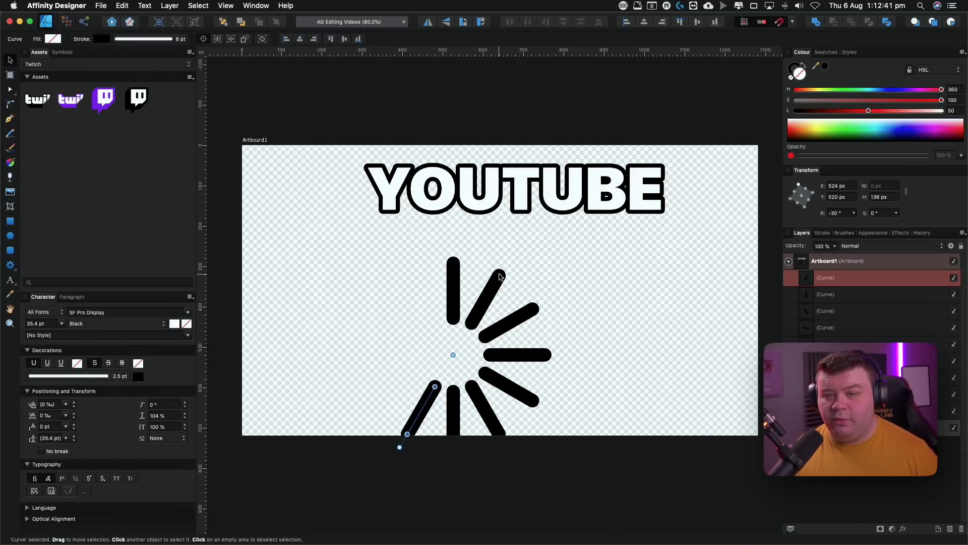
key(super+j)
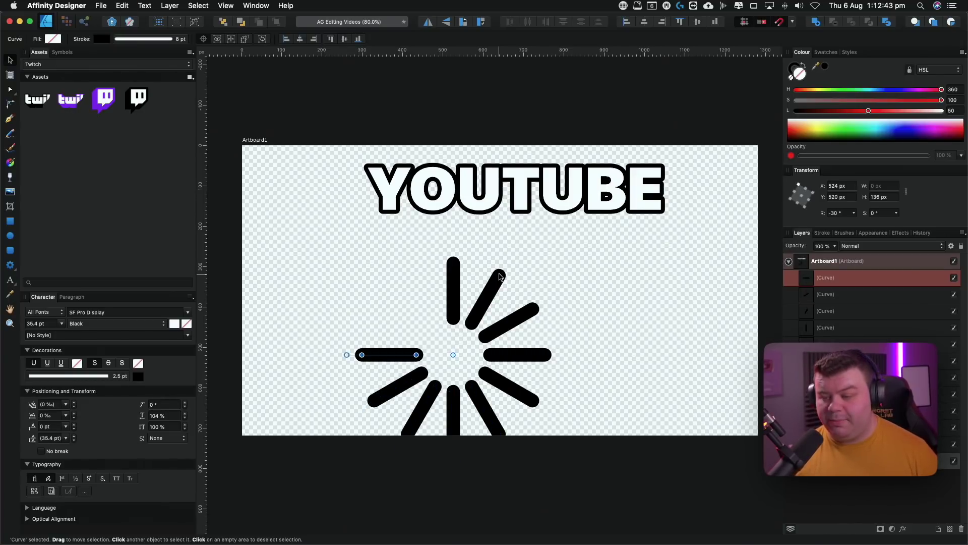
key(super+j)
key(super+j)
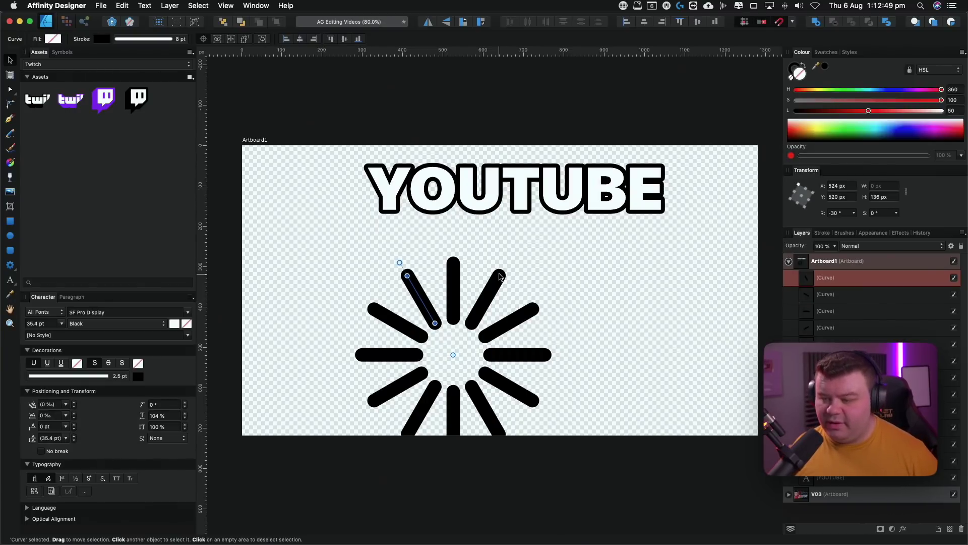
Undo the rotated copies and the original line so only the YOUTUBE text remains on the artboard
key(super+z)
key(super+z)
key(super+z)
key(super+z)
key(super+z)
key(super+z)
key(super+z)
key(super+z)
key(super+z)
key(super+z)
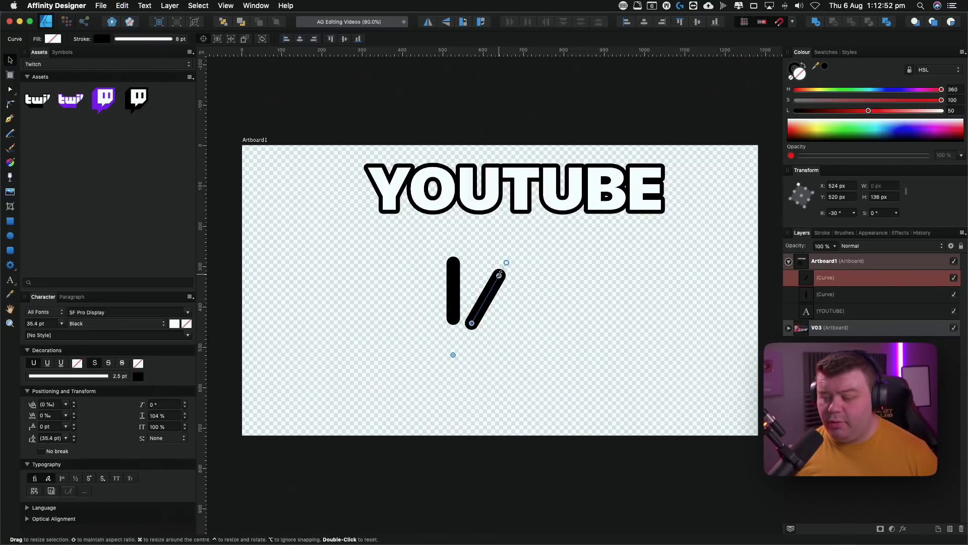
key(super+z)
key(super+z)
key(super+z)
key(super+z)
key(super+z)
Duplicate the YOUTUBE text and nudge the copy 1 px right and 1 px down
key(z)
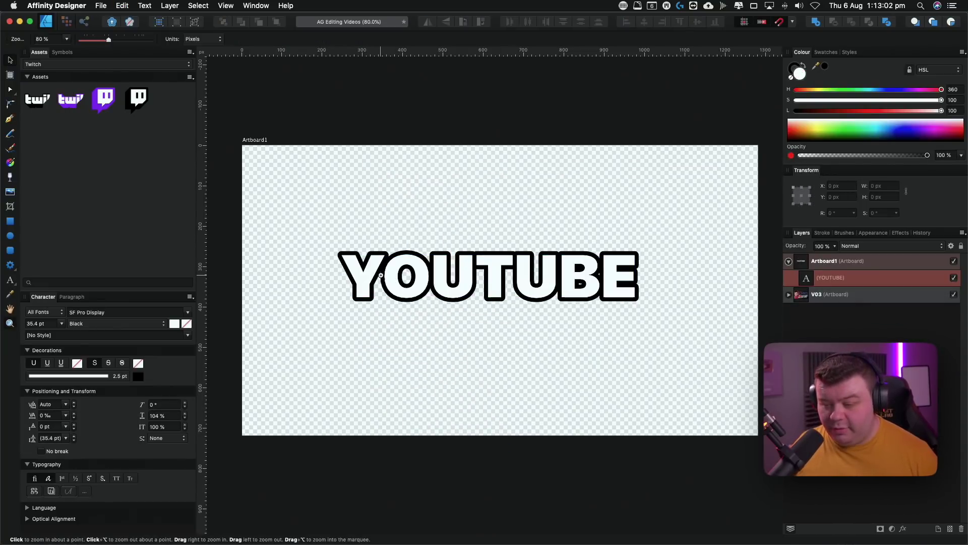
drag(381, 275, 431, 258)
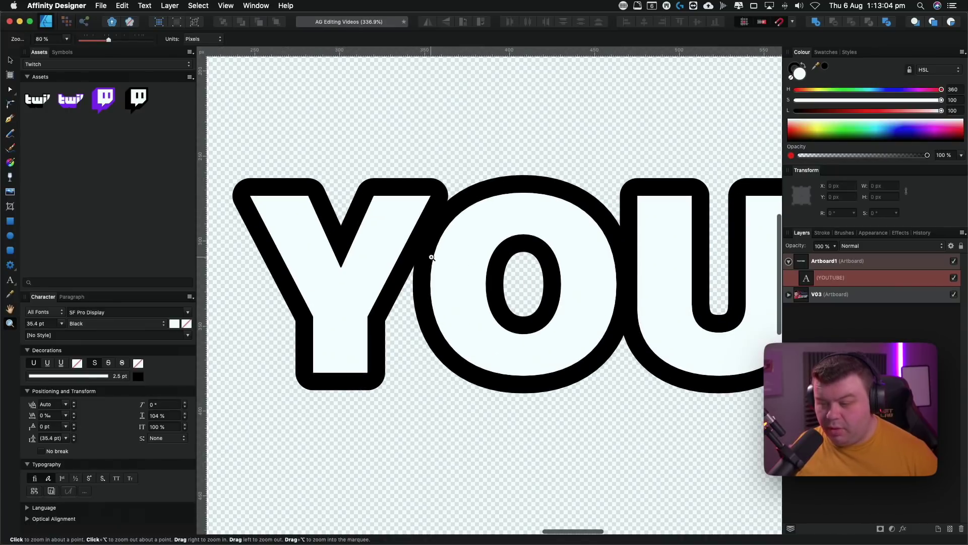
key(v)
click(393, 275)
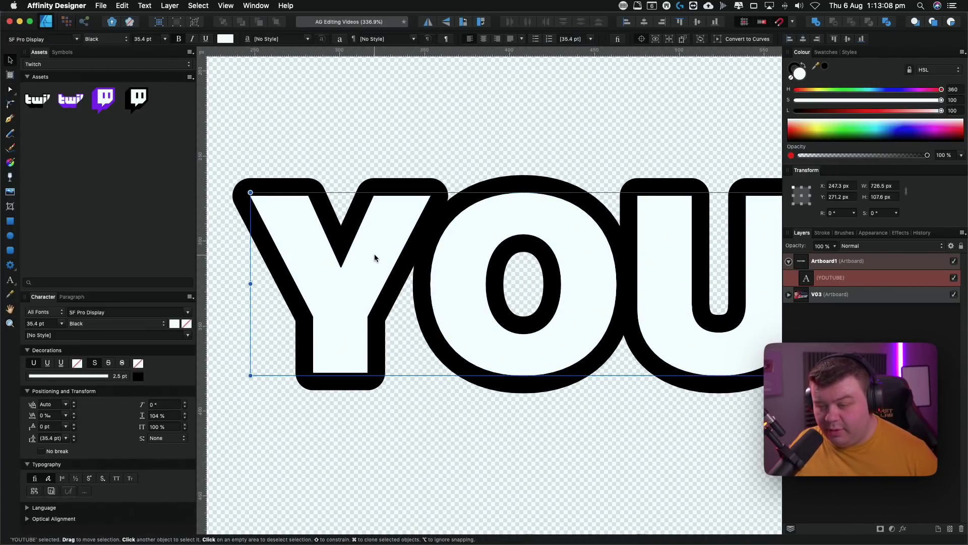
key(Right)
key(Down)
key(Right)
key(Up)
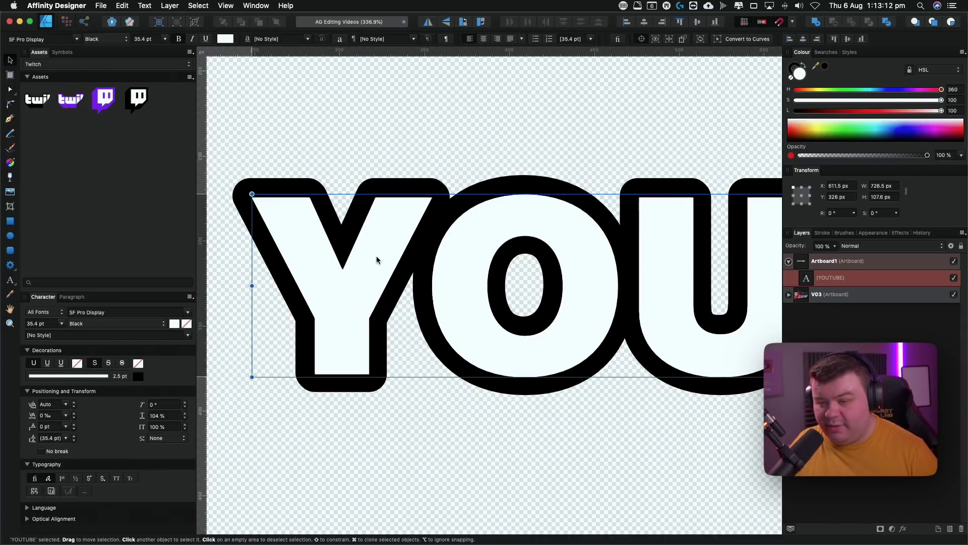
key(super+j)
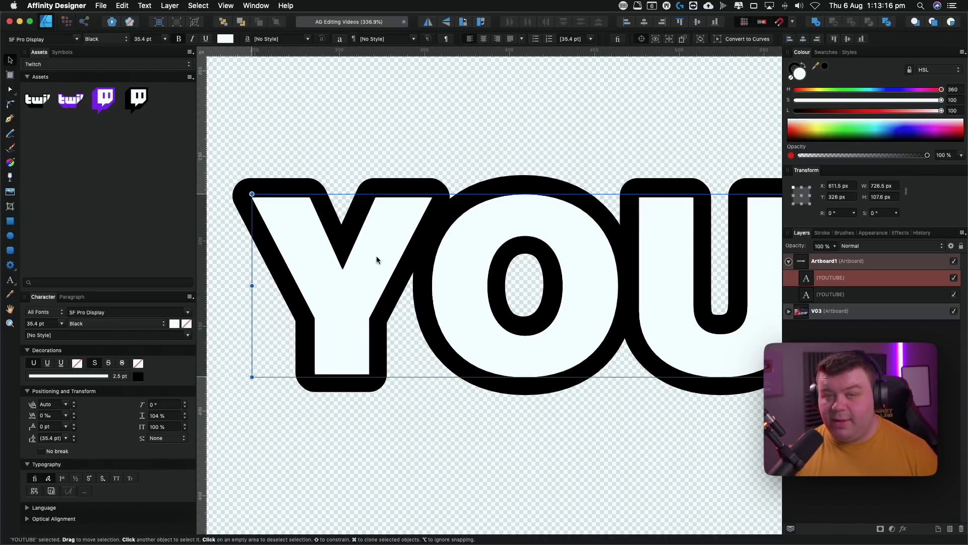
Repeat the offset duplication of the YOUTUBE text until about twenty copies build a diagonal extrusion
key(super+j)
key(super+j)
key(super+j)
key(super+j)
key(super+j)
key(super+j)
key(super+j)
key(super+j)
key(super+j)
key(super+j)
key(super+j)
key(super+j)
key(super+j)
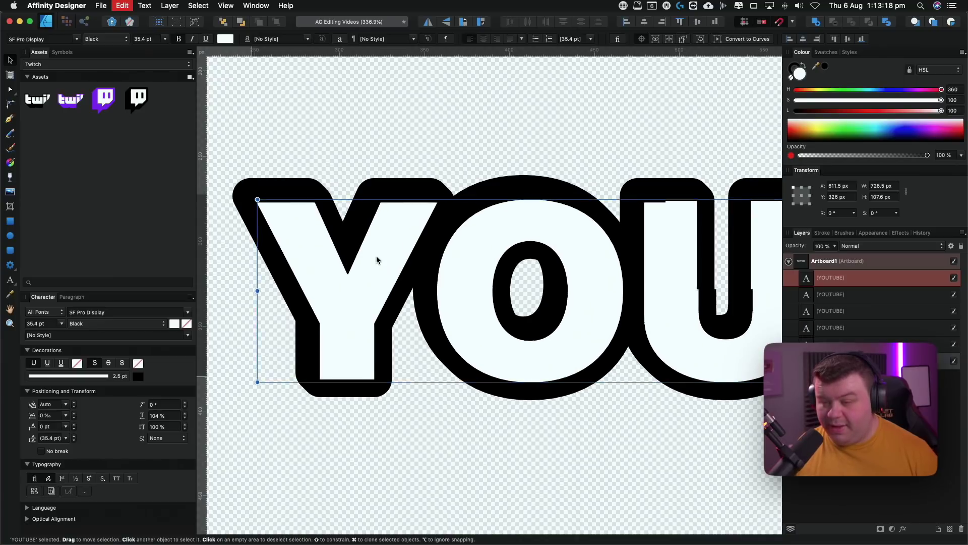
key(super+j)
key(super+j)
key(super+j)
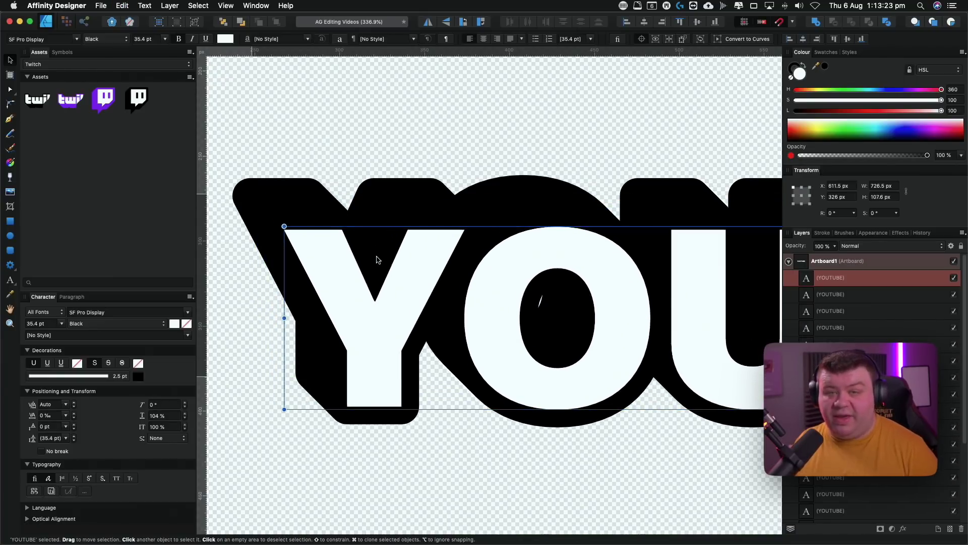
Examine the stacked YOUTUBE layers one at a time to see how each copy is offset from the bottommost original
click(833, 294)
click(832, 311)
click(833, 327)
click(833, 344)
click(833, 361)
click(833, 377)
click(833, 394)
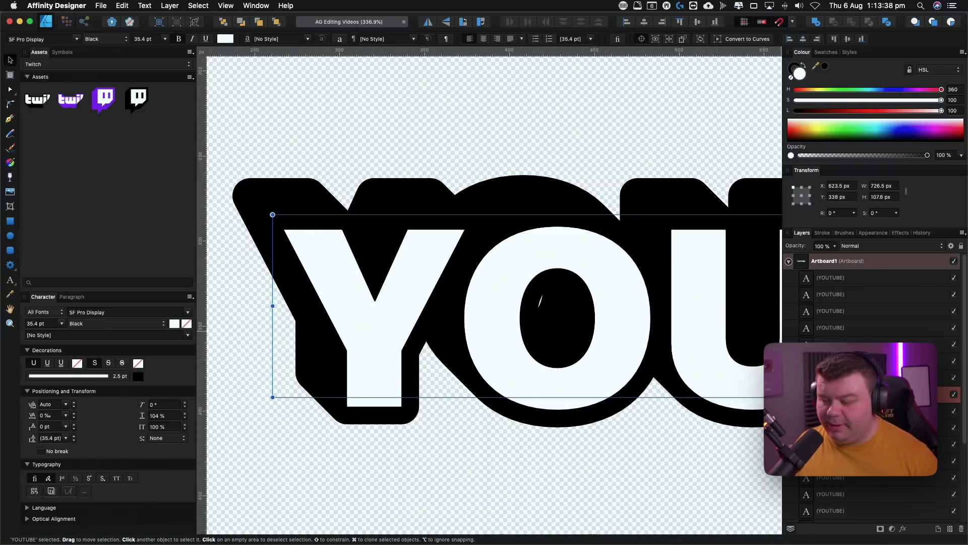
scroll(837, 479, down, 5)
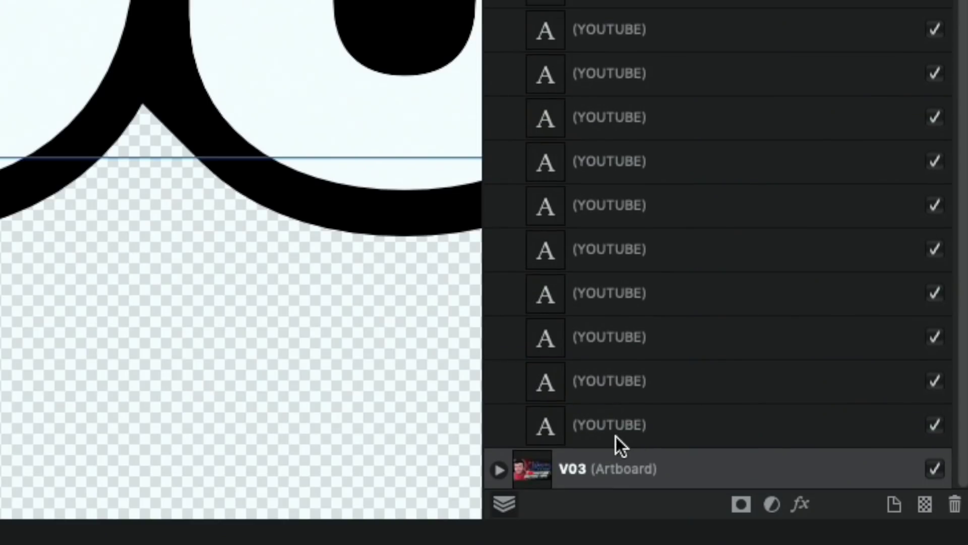
click(836, 499)
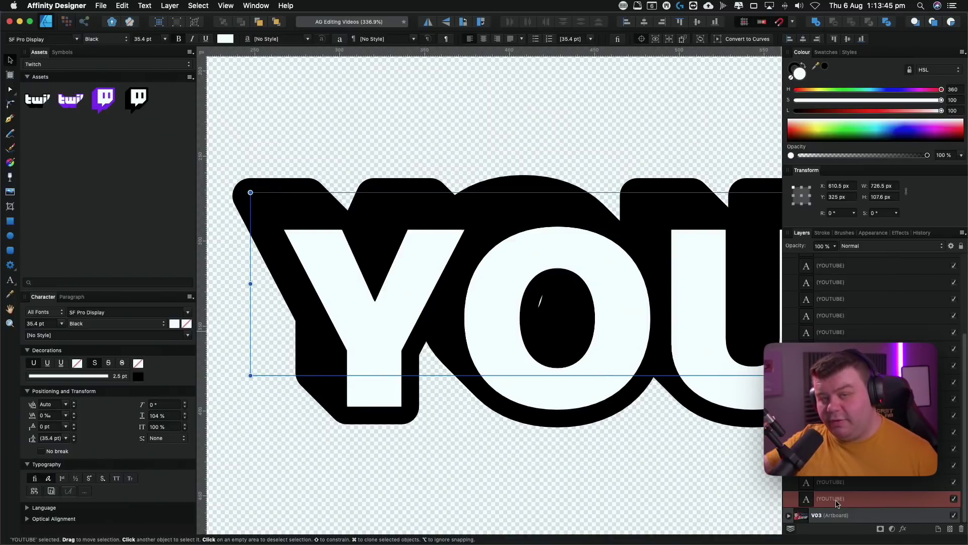
key(super+j)
key(super+j)
key(super+j)
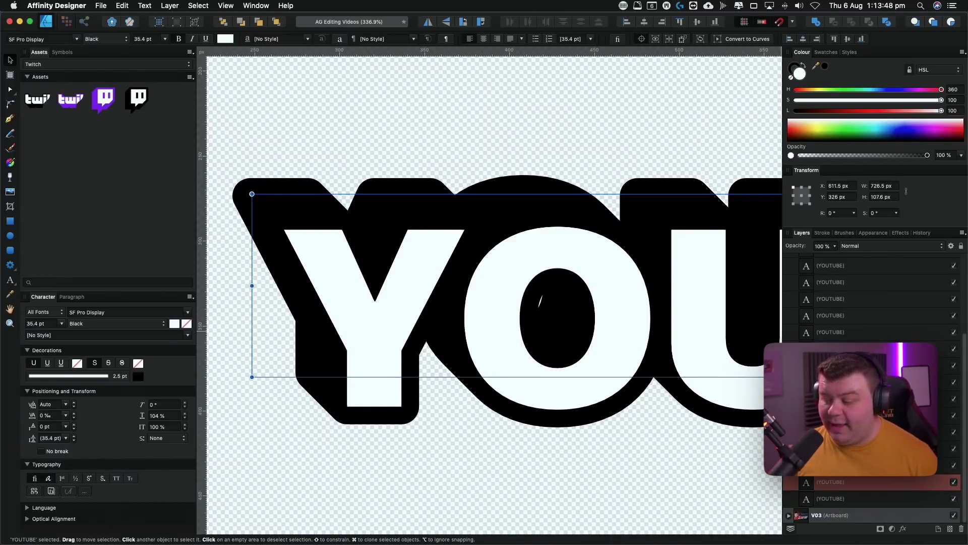
key(super+j)
key(super+j)
key(super+j)
key(super+j)
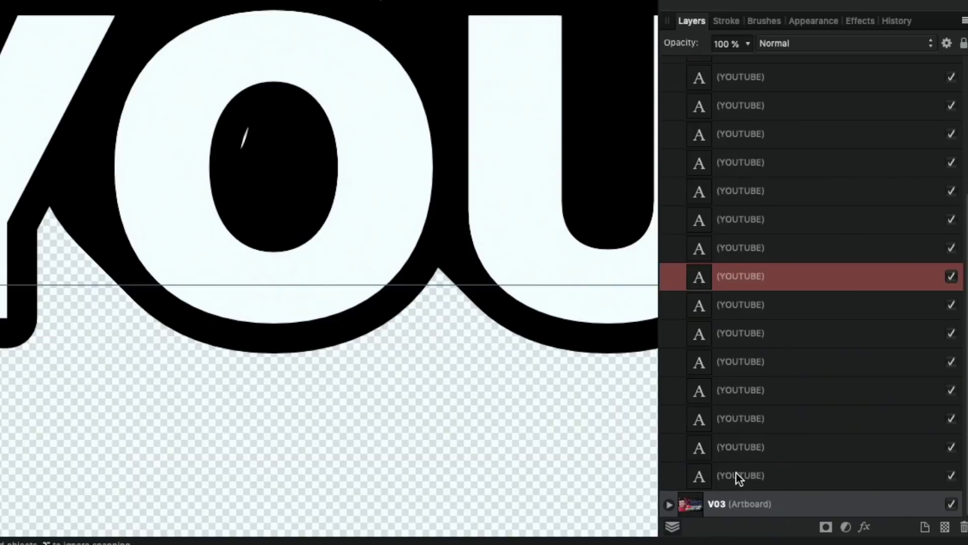
Bring the bottommost YOUTUBE text layer to the front of the stack
click(828, 495)
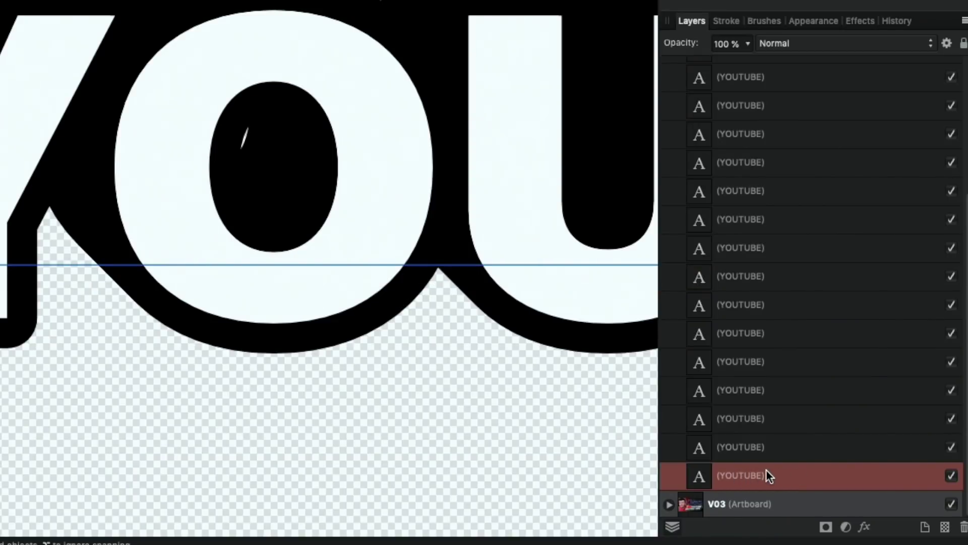
key(super+shift+bracketright)
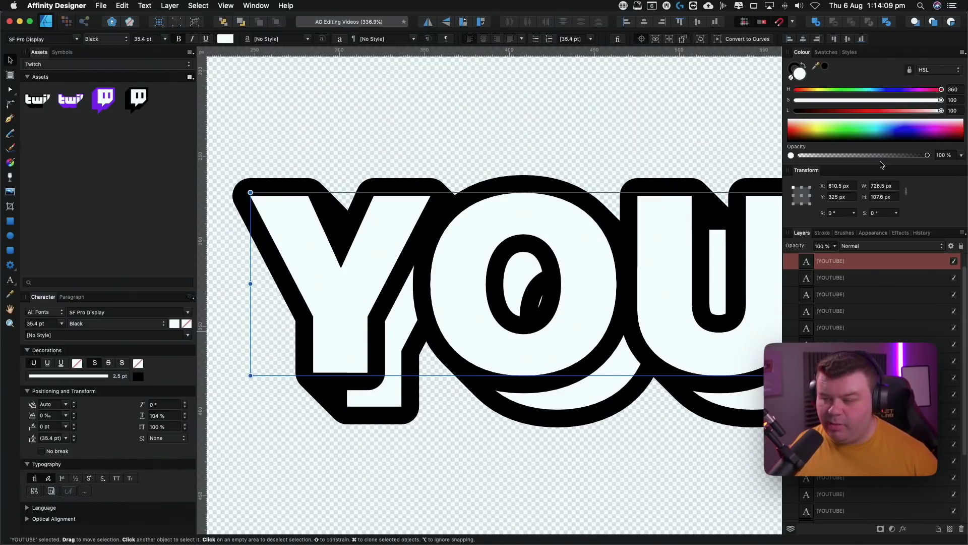
scroll(840, 286, up, 1)
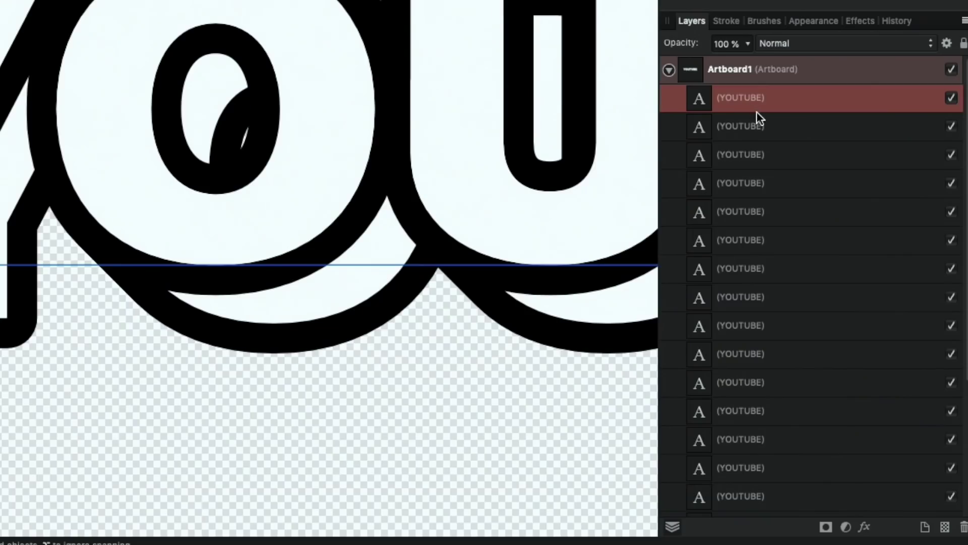
Group all the YOUTUBE copies beneath the front text layer
click(756, 130)
scroll(756, 131, down, 5)
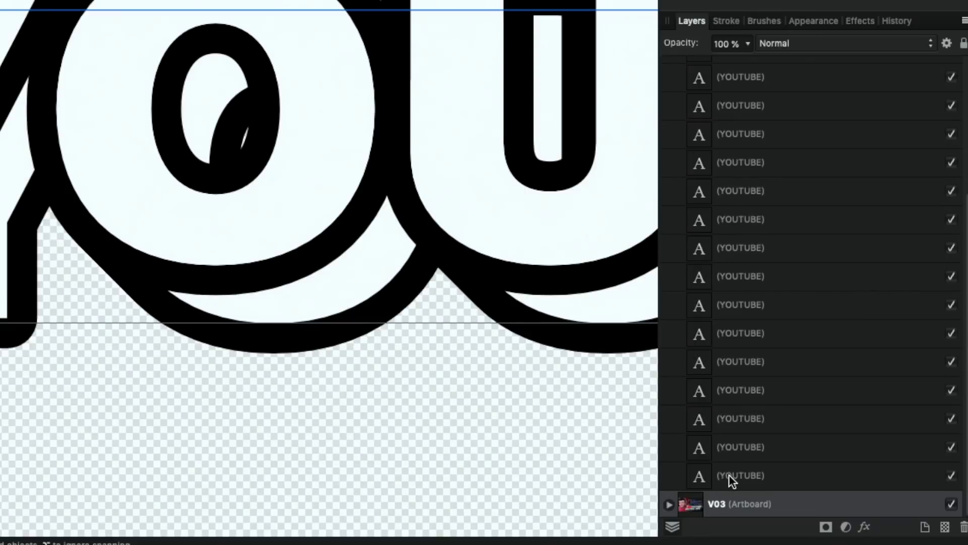
shift+click(731, 476)
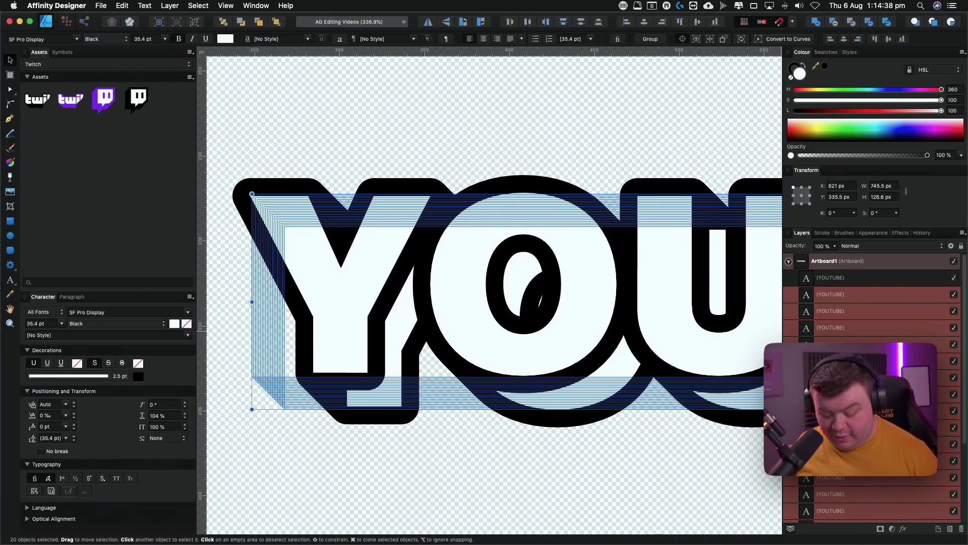
key(super+g)
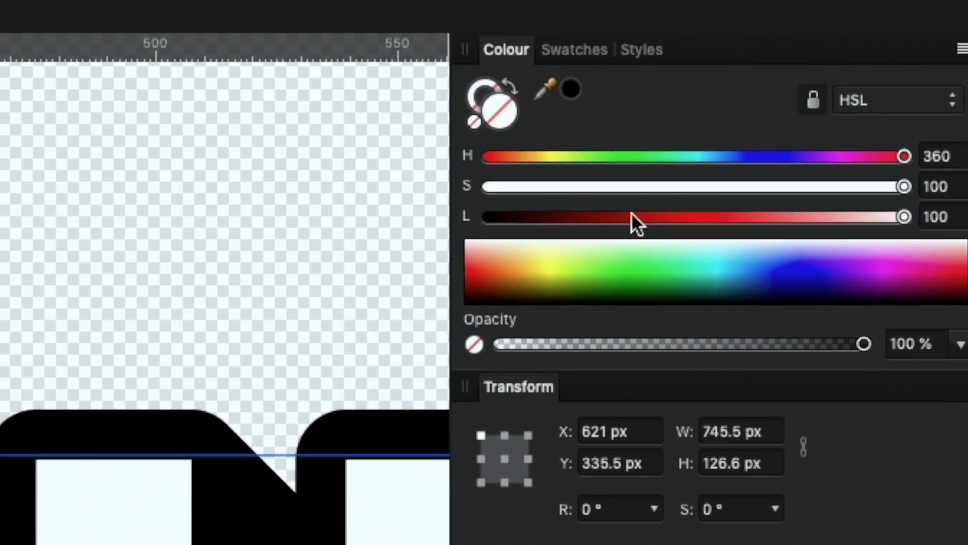
Fill the grouped YOUTUBE copies with black by setting the lightness to 0, and deselect the group
drag(848, 111, 868, 111)
drag(687, 229, 399, 207)
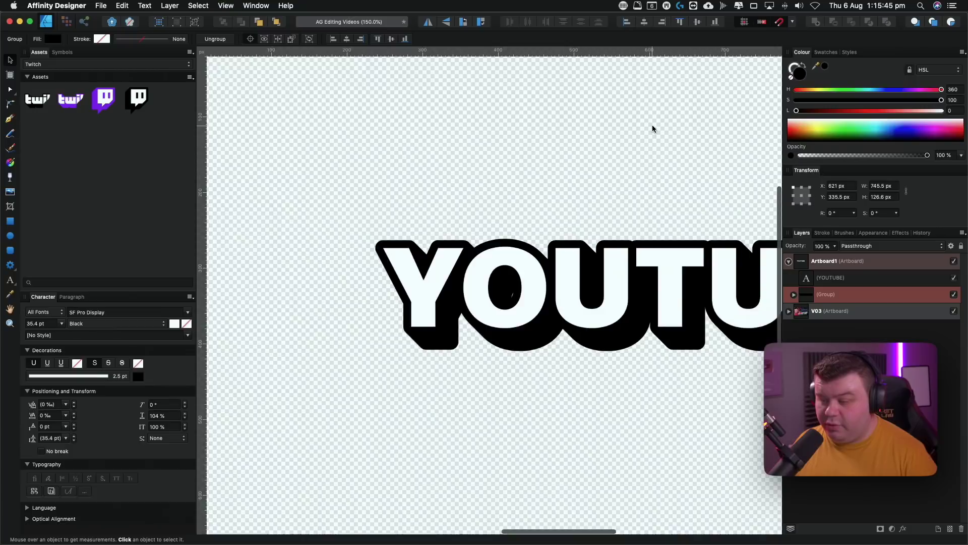
scroll(652, 125, down, 2)
drag(674, 173, 570, 153)
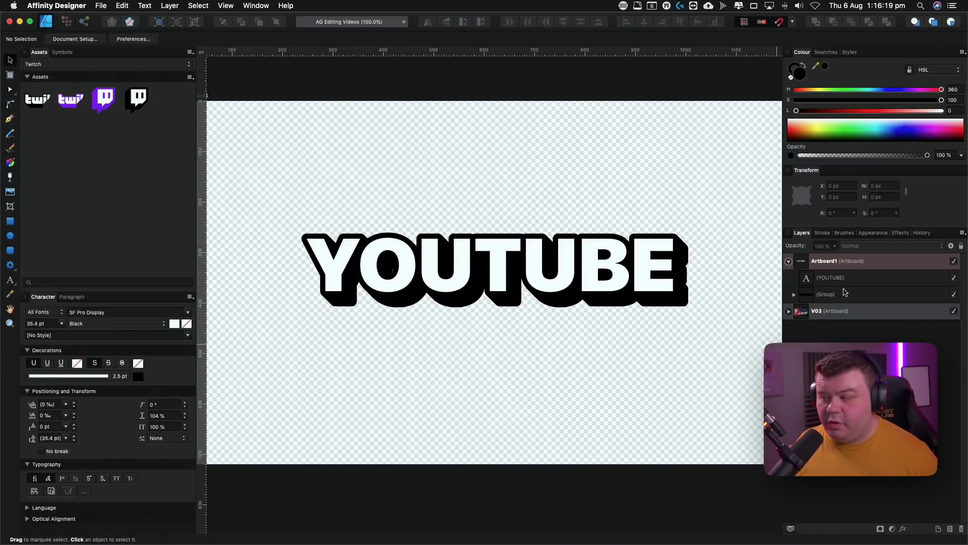
Group the YOUTUBE text with its black group, add a 3.9 px outside outline effect, and open the outline's colour
click(851, 279)
shift+click(847, 295)
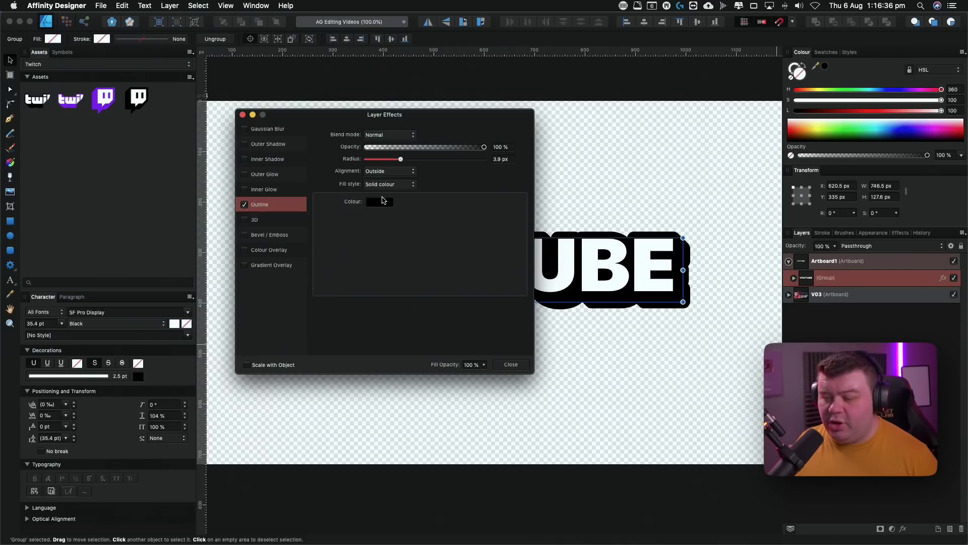
click(381, 202)
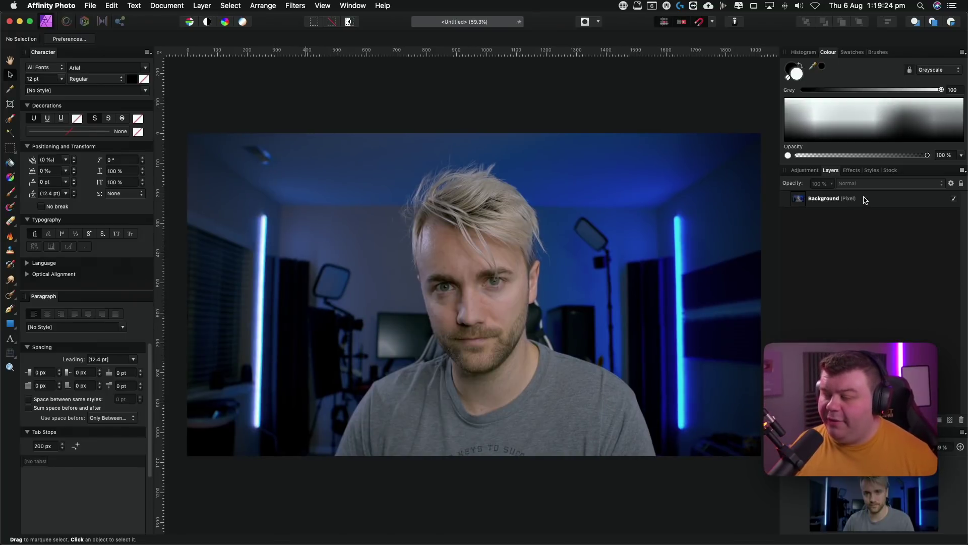
In Affinity Photo, duplicate the Background portrait layer
click(865, 200)
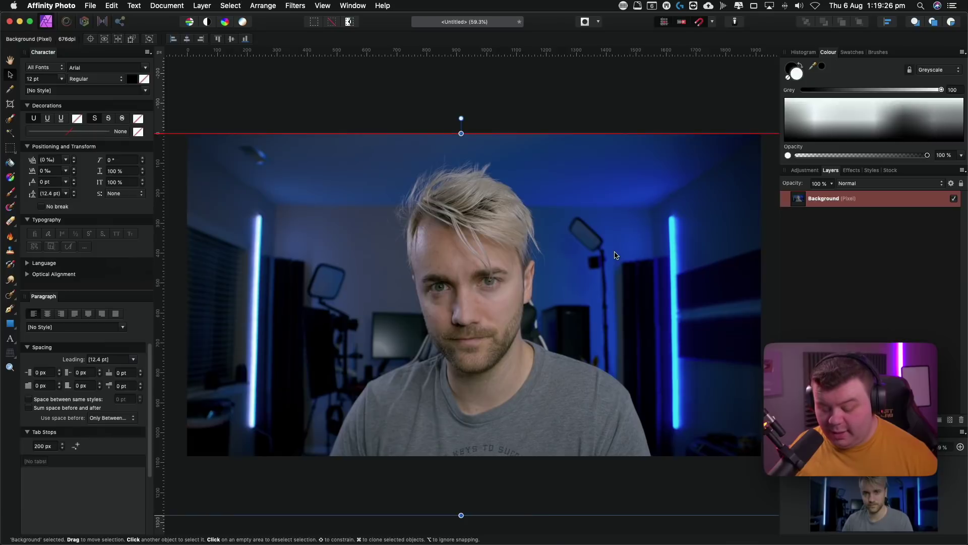
click(205, 6)
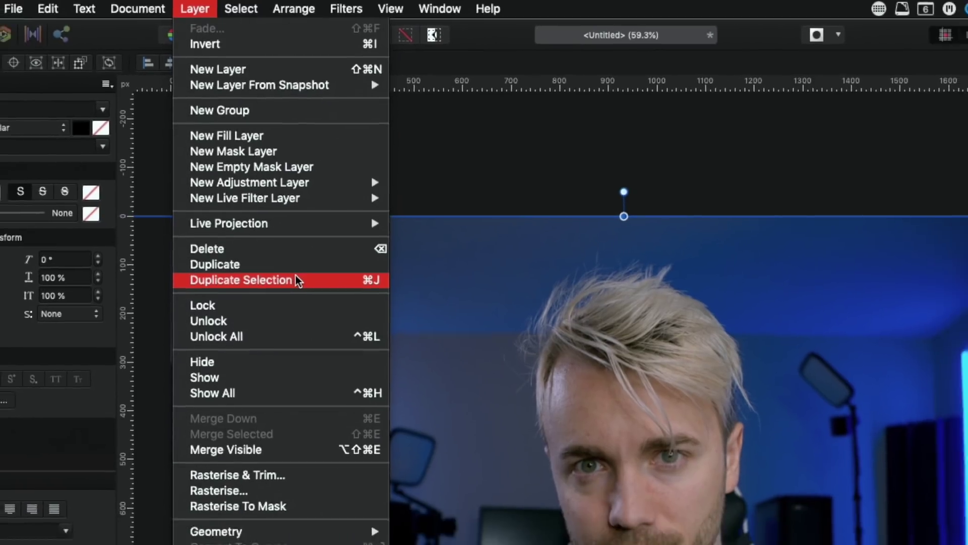
click(304, 302)
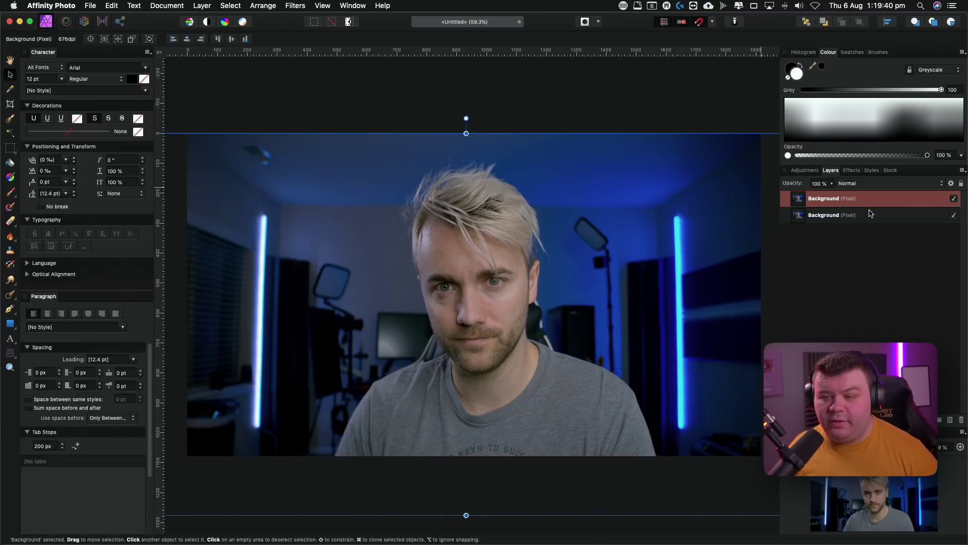
Select the man's body and head on the upper Background copy with the Selection Brush
click(15, 121)
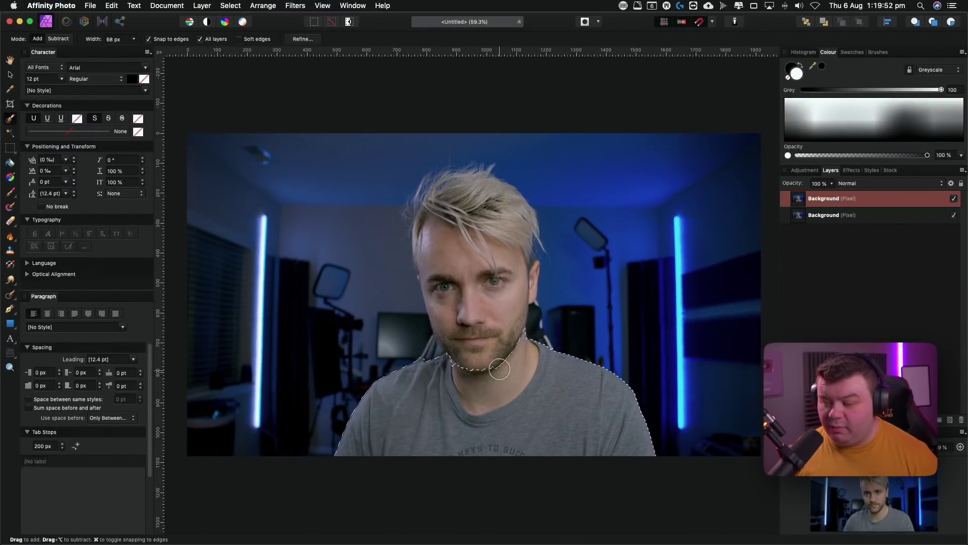
mouse_move(487, 224)
mouse_down()
mouse_move(480, 199)
mouse_move(457, 192)
mouse_move(439, 202)
mouse_move(428, 236)
mouse_move(427, 216)
mouse_move(453, 319)
mouse_up()
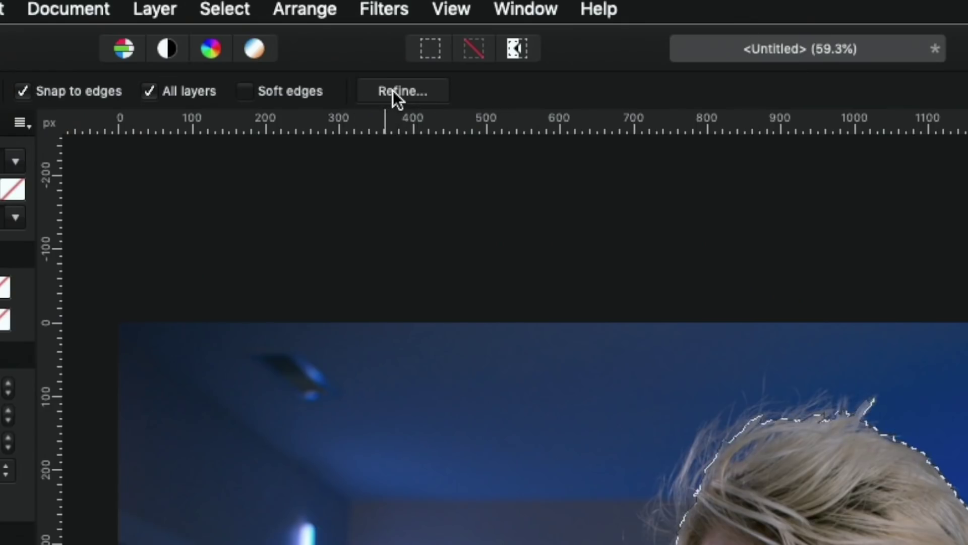
Refine the selection with an 18 % border width and paint the hair edges with a 129 px Matte adjustment brush
click(302, 39)
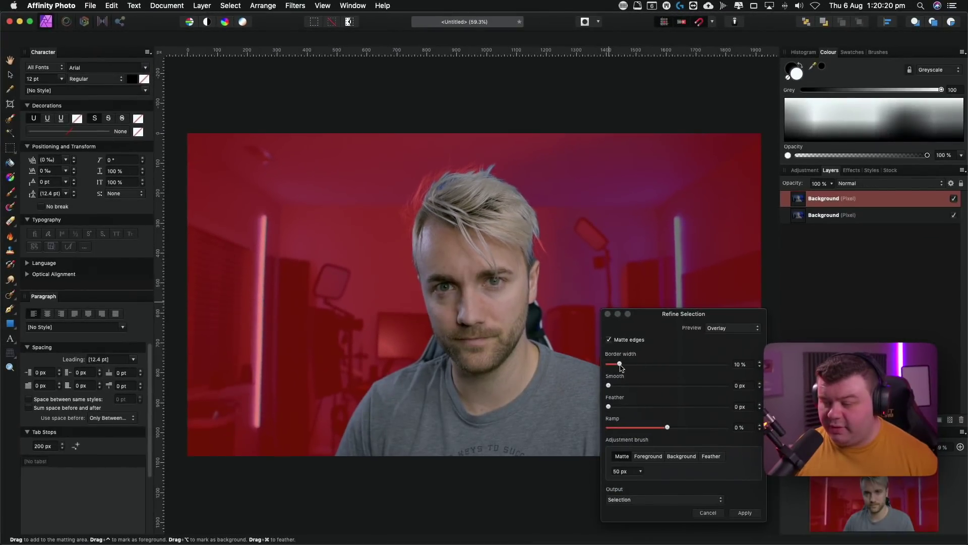
drag(620, 364, 630, 364)
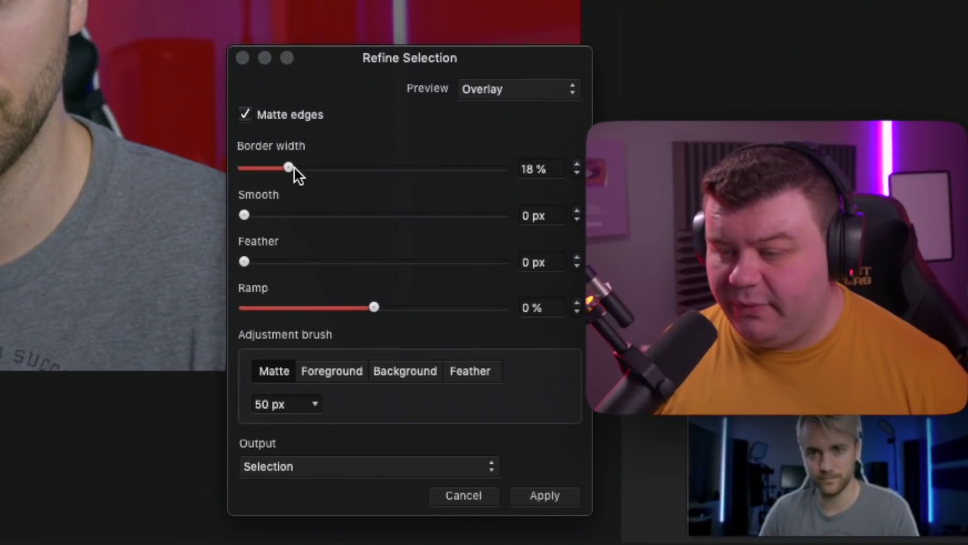
click(264, 371)
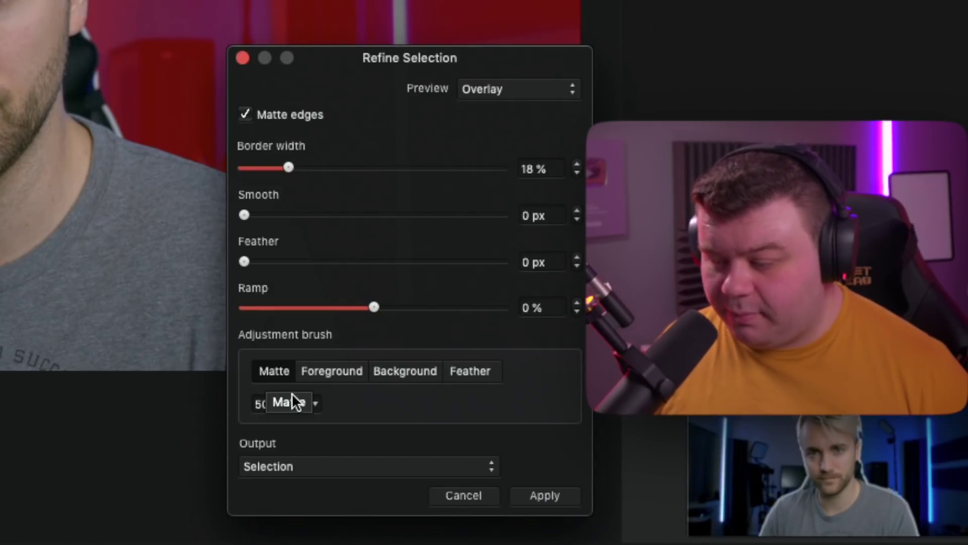
click(315, 404)
drag(315, 425, 355, 425)
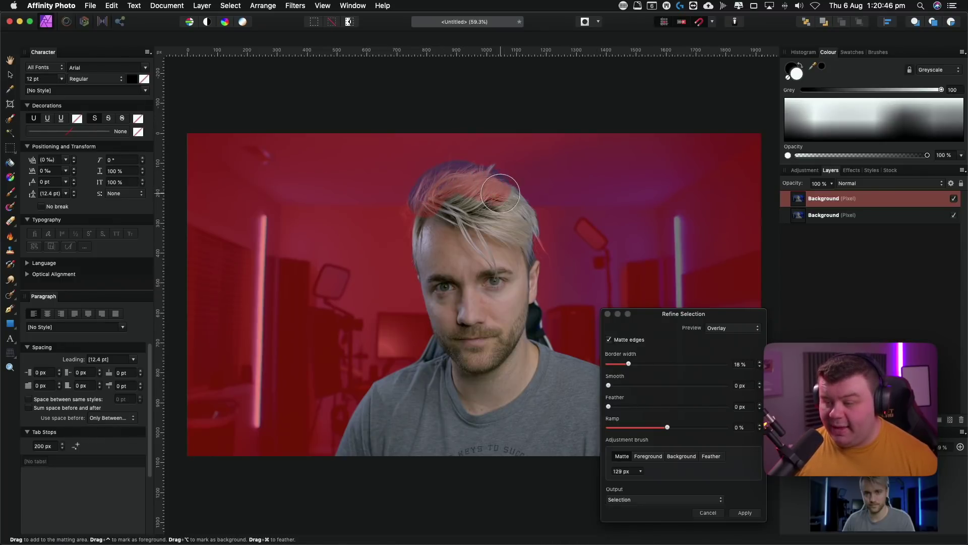
drag(482, 179, 429, 217)
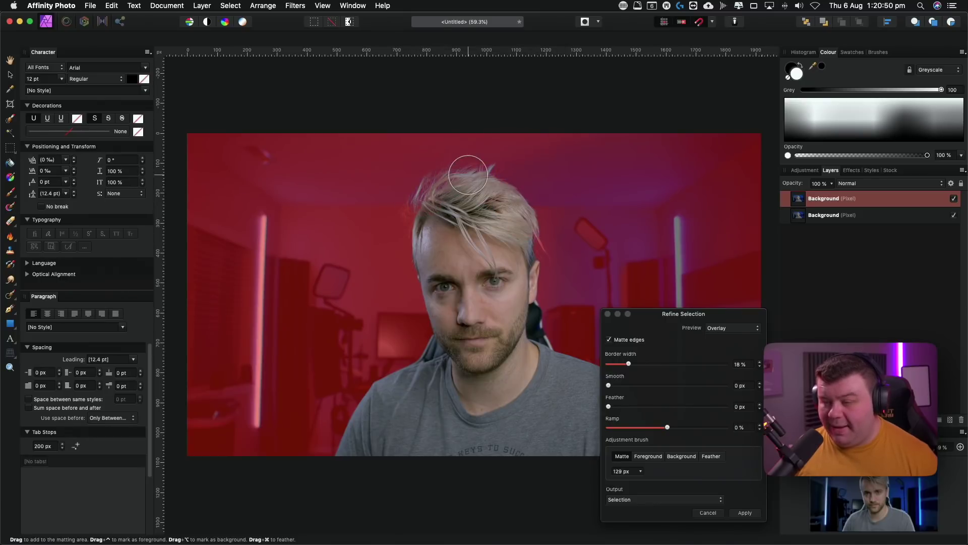
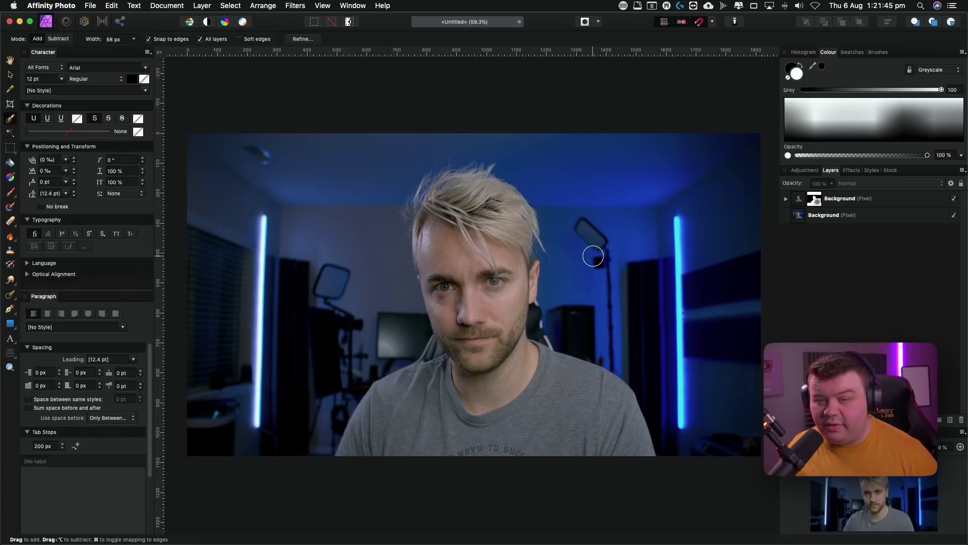
Send the masked portrait document to Affinity Designer for editing
click(90, 6)
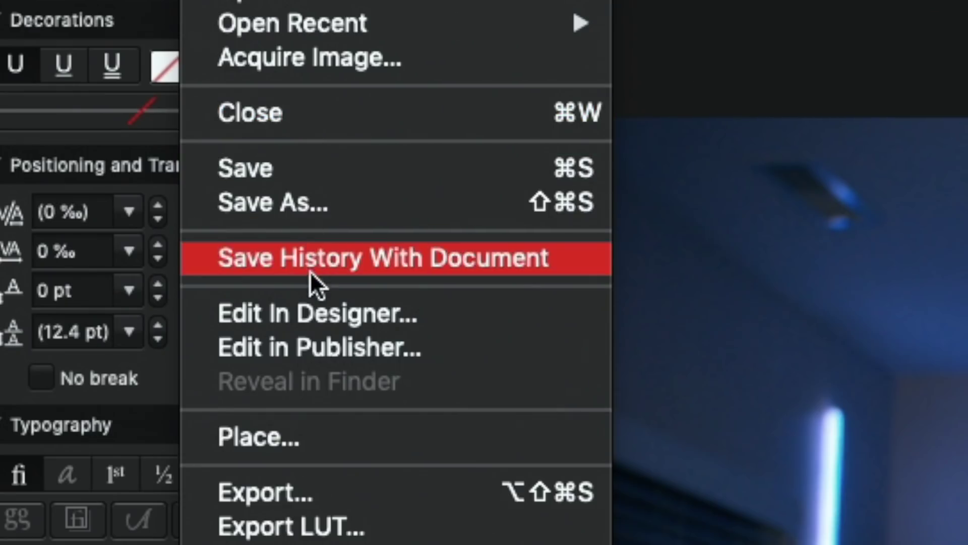
click(312, 308)
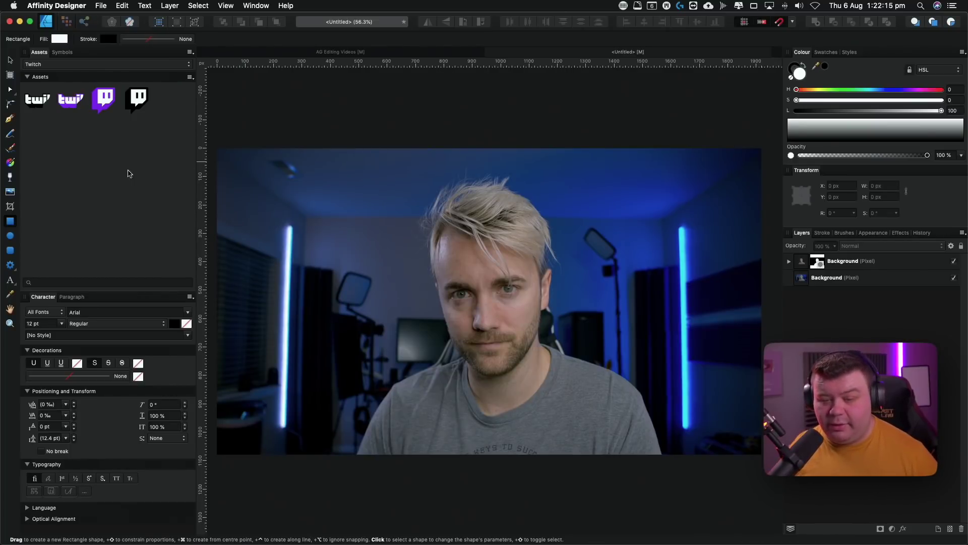
Draw a white rectangle about 2009 × 1137 px over the whole photo and place it beneath the masked Background copy
drag(217, 146, 766, 460)
key(super+minus)
drag(250, 155, 245, 151)
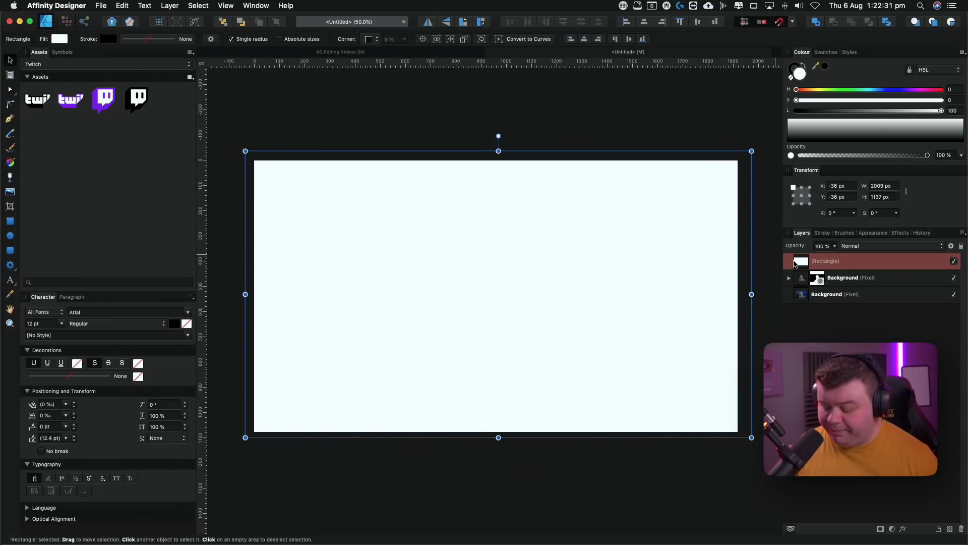
drag(799, 266, 819, 284)
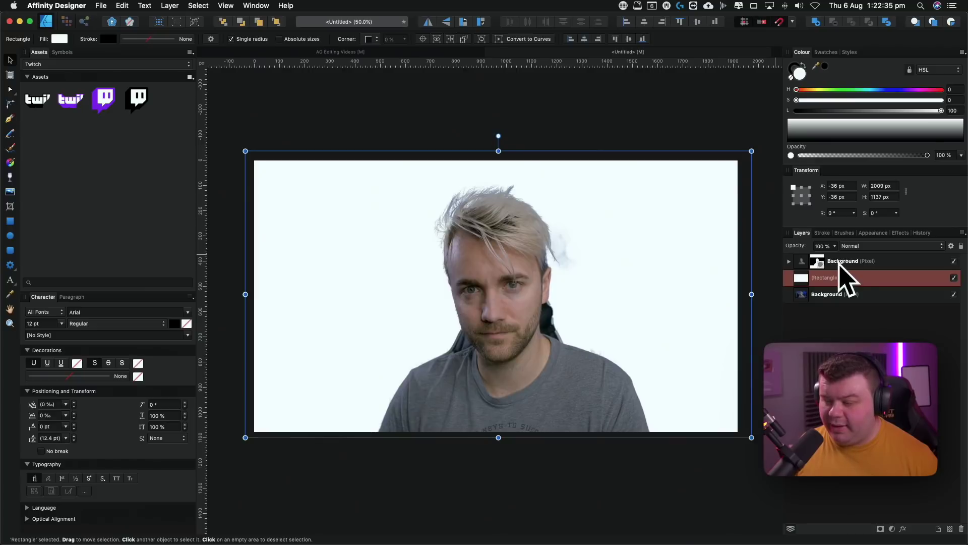
Examine the masked cut-out's edges around the hair and shoulders against the white rectangle
click(823, 265)
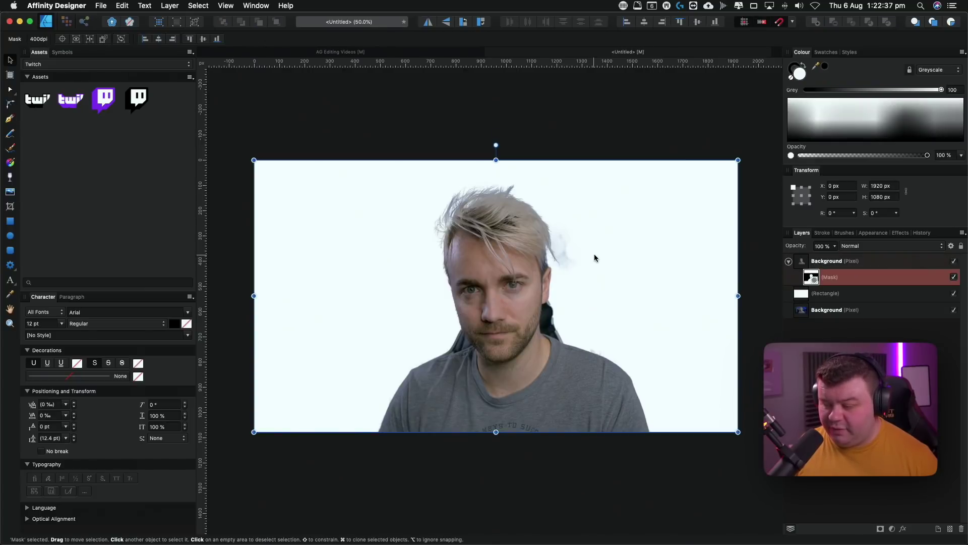
key(z)
click(550, 245)
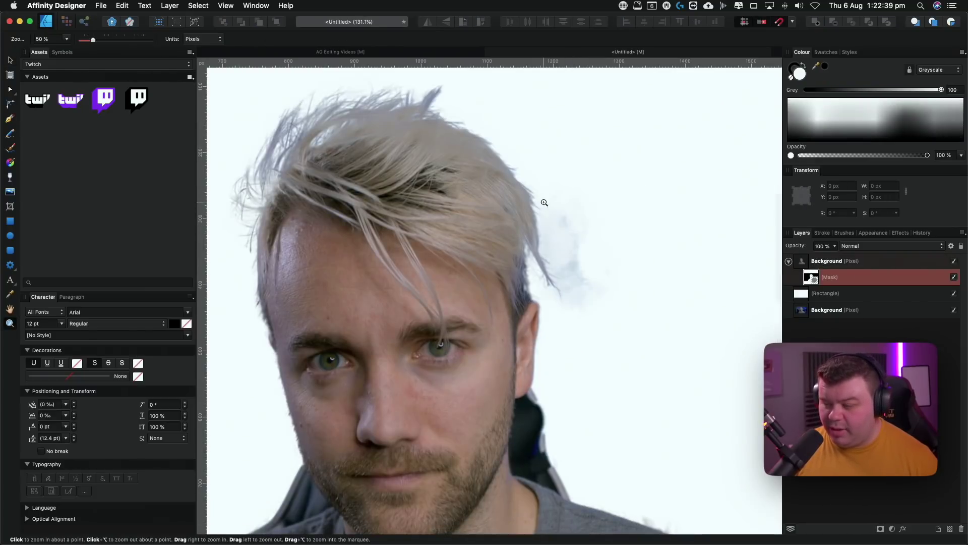
scroll(572, 243, down, 3)
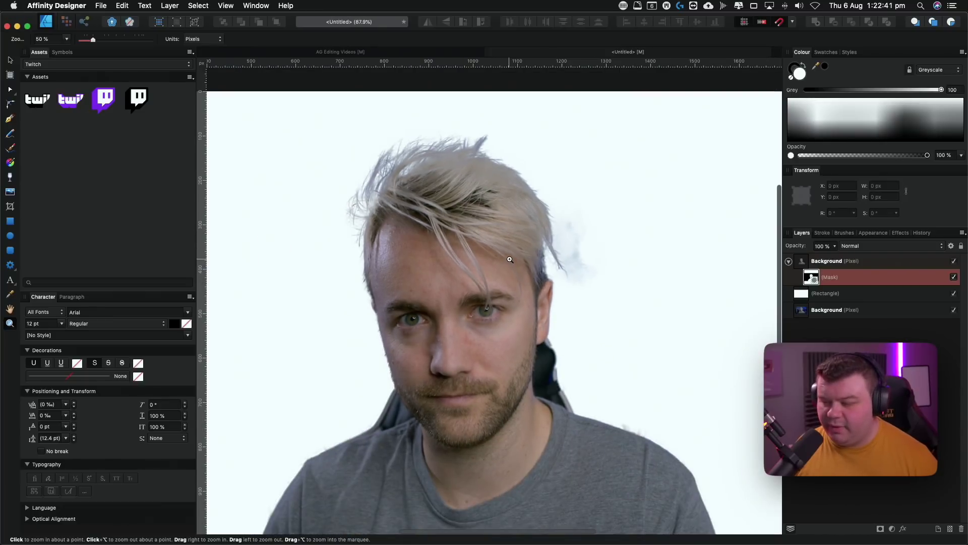
scroll(576, 246, down, 2)
click(833, 260)
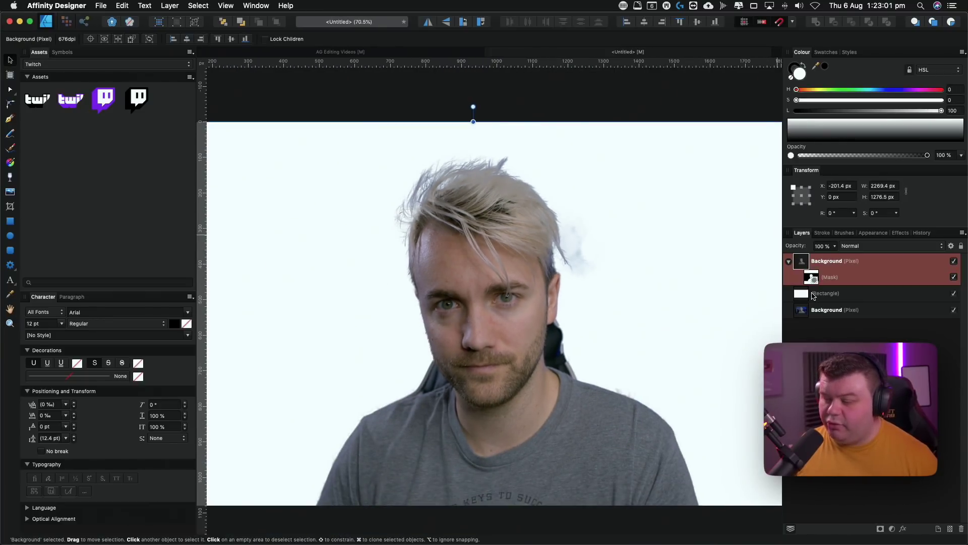
Apply a linear gradient fill across the rectangle, with a blue stop at H 218, S 65, L 53 on the right side of the image
click(814, 296)
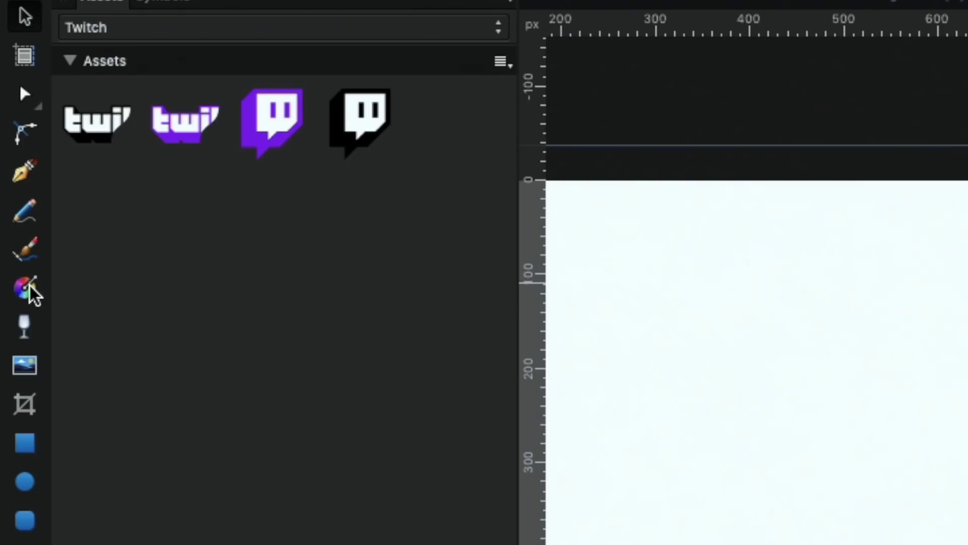
click(28, 289)
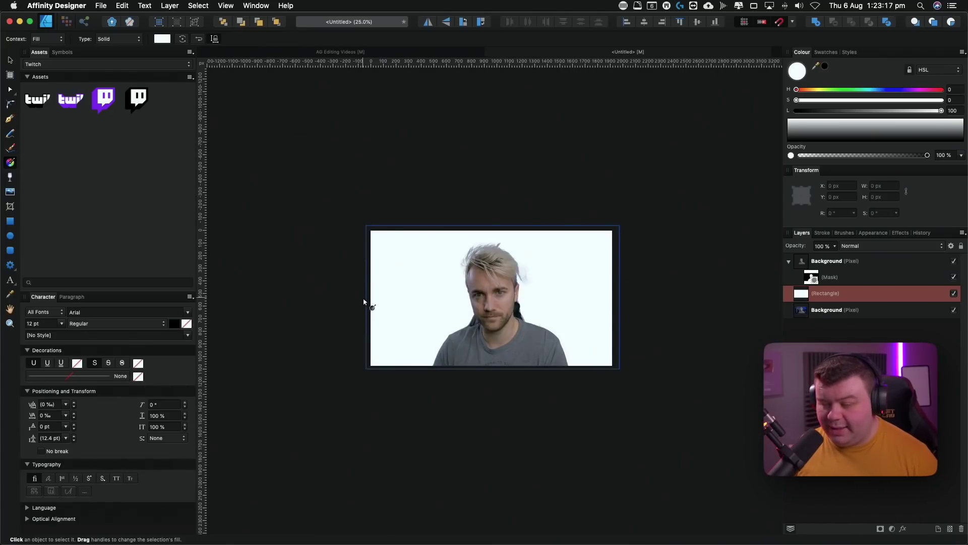
drag(355, 311, 607, 272)
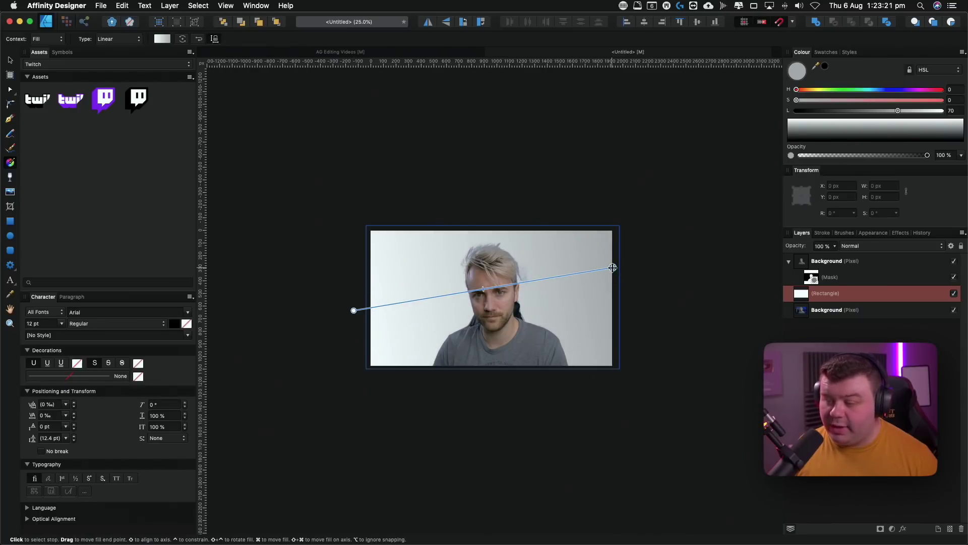
click(894, 127)
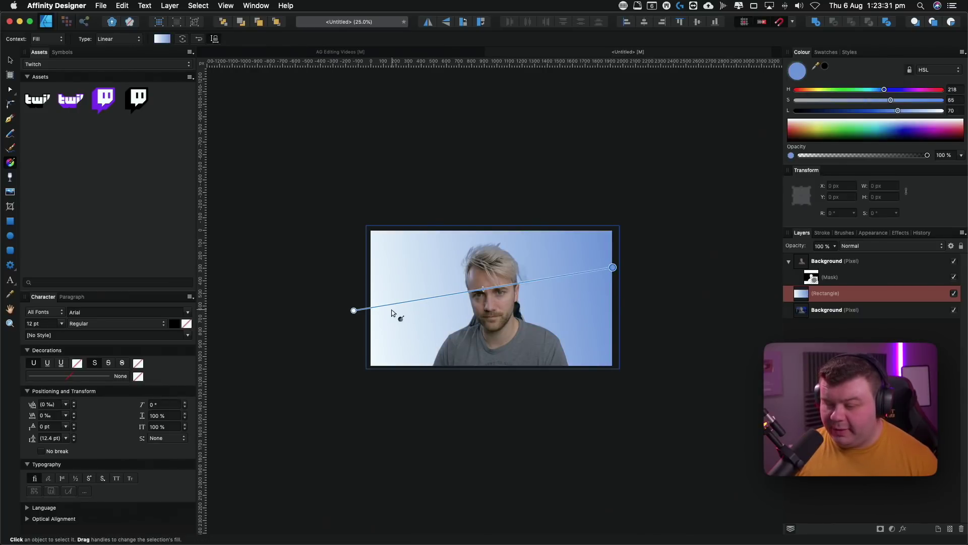
drag(886, 111, 873, 111)
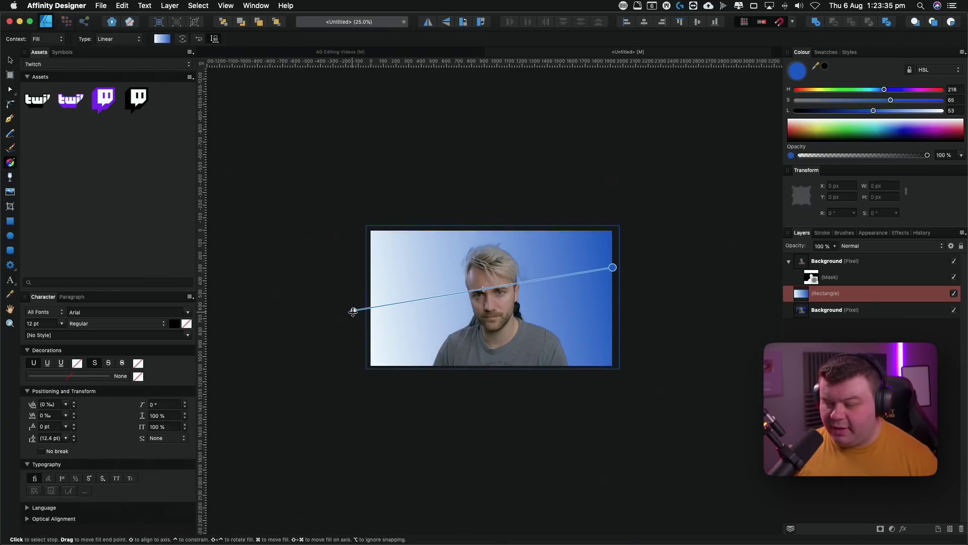
Colour the gradient's white start stop turquoise (H 181, S 80, L 50) and set the rectangle's blend mode to Soft Light
click(354, 309)
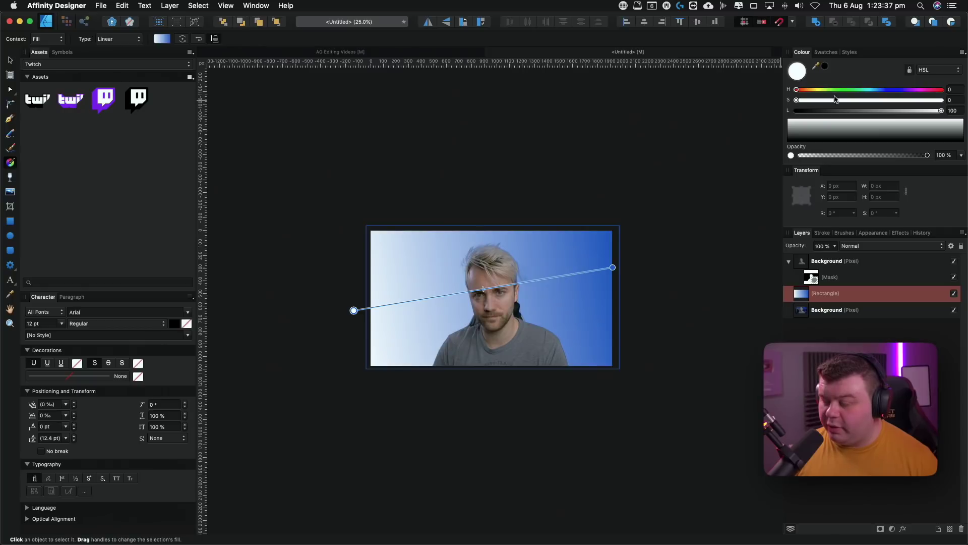
drag(854, 99, 881, 111)
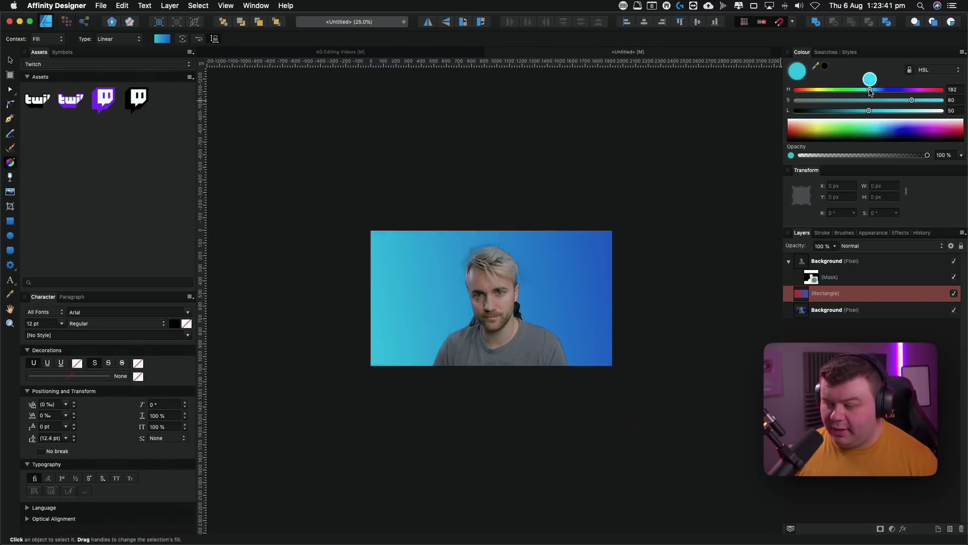
click(867, 246)
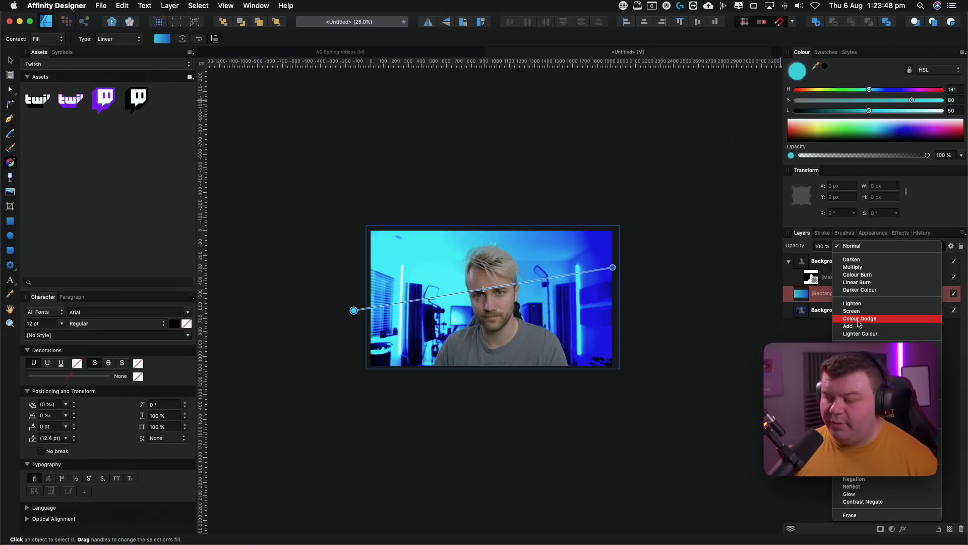
click(858, 354)
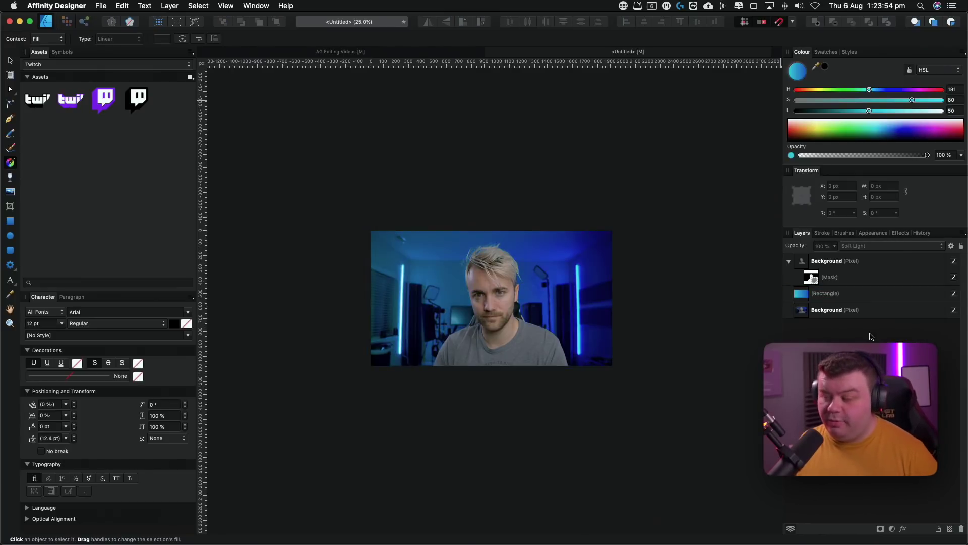
Add an HSL adjustment to the bottommost Background layer and strongly reduce its saturation
click(884, 311)
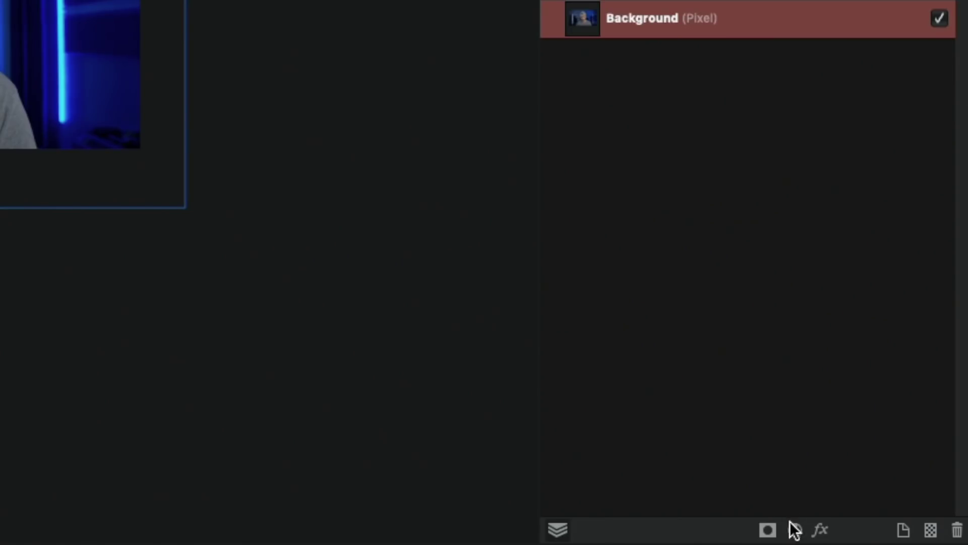
click(795, 532)
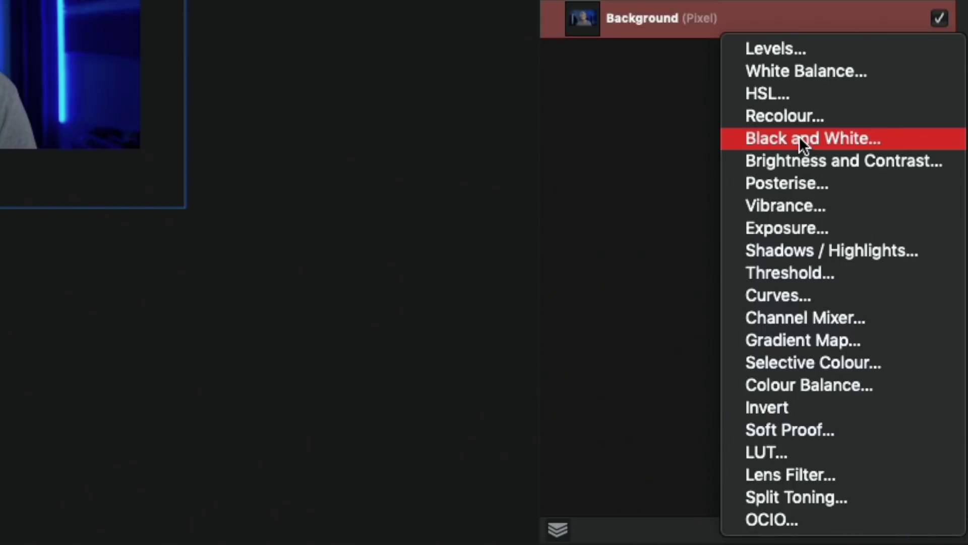
click(797, 92)
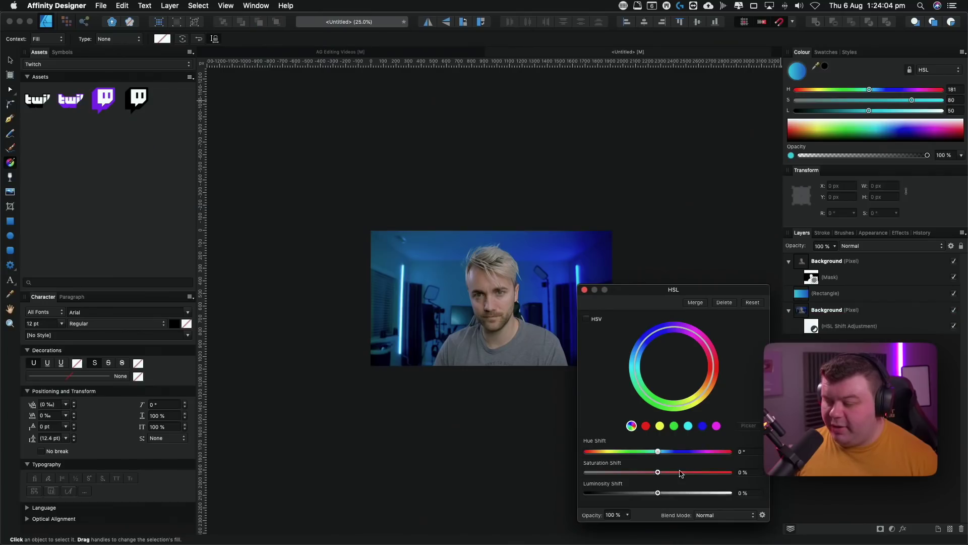
drag(658, 473, 592, 471)
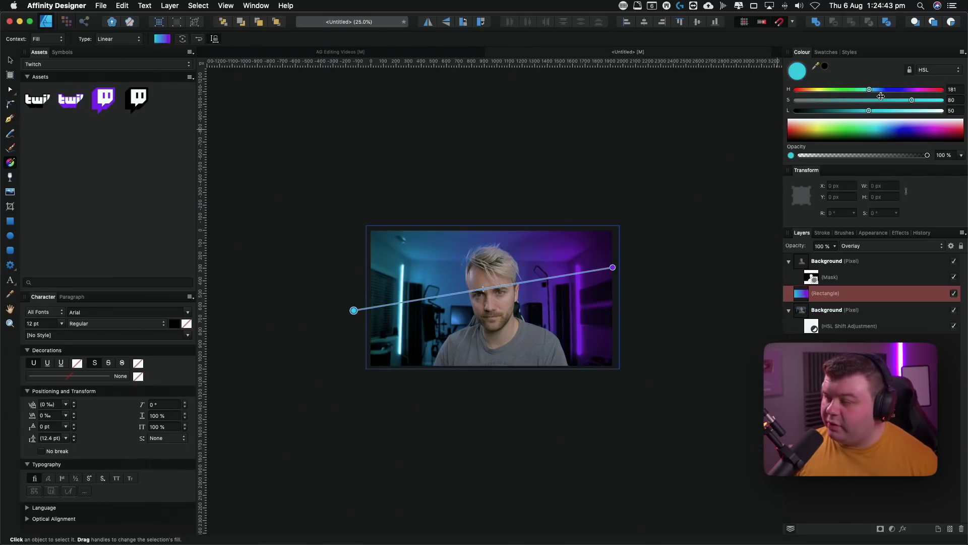
Change the gradient's turquoise start stop to blue by setting its hue to 202
drag(869, 90, 875, 87)
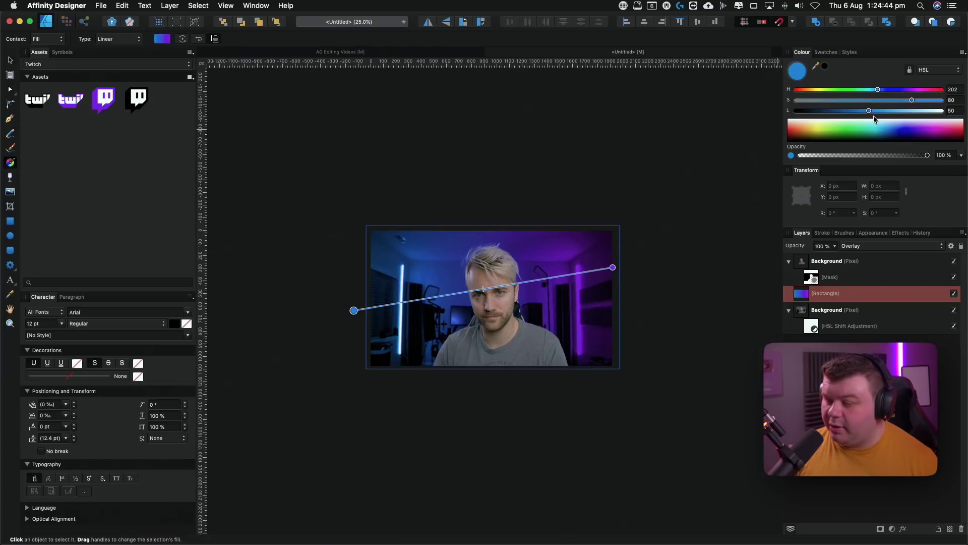
Hide the gradient rectangle layer and the bottommost Background layer so only the cut-out portrait is shown
key(z)
scroll(488, 280, up, 1)
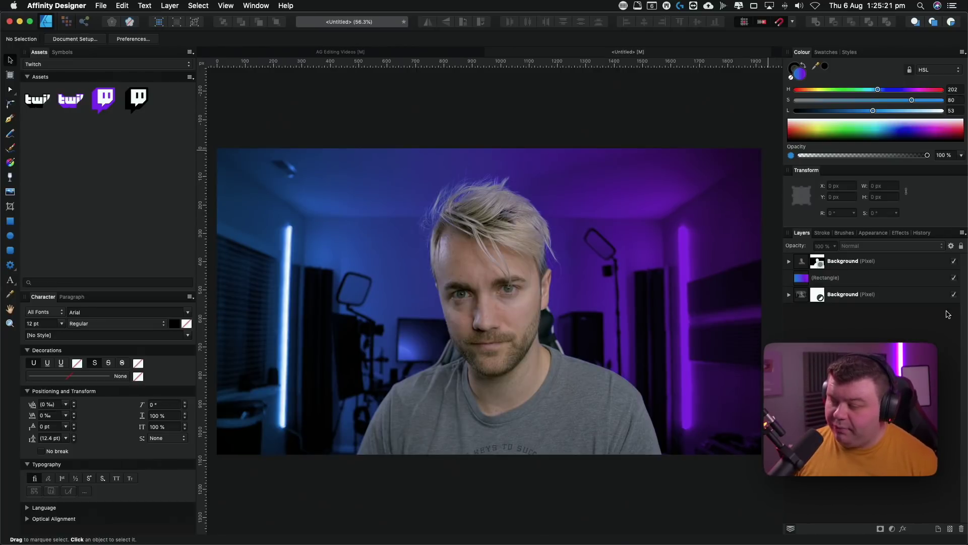
click(954, 277)
click(954, 294)
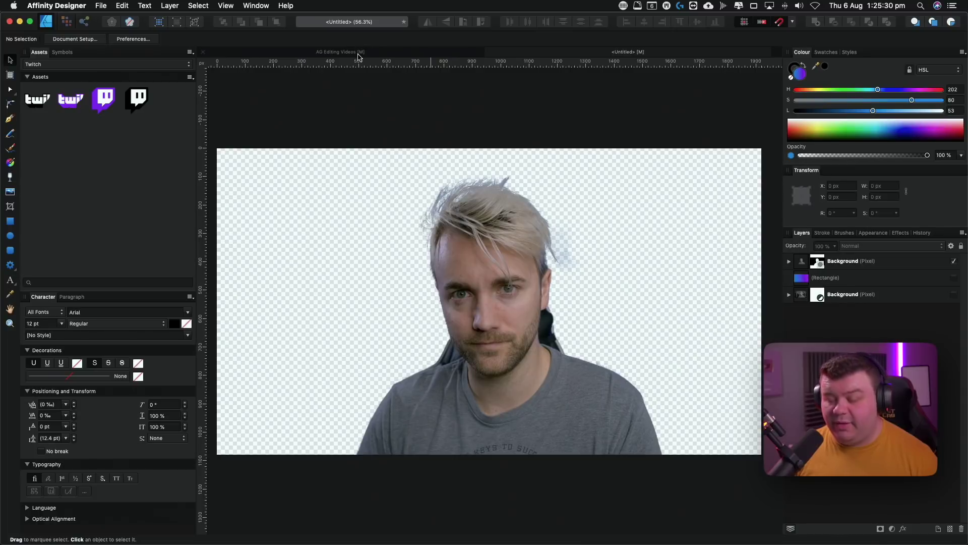
Switch the document over to Affinity Photo for editing and select the mask inside the top Background layer
click(100, 6)
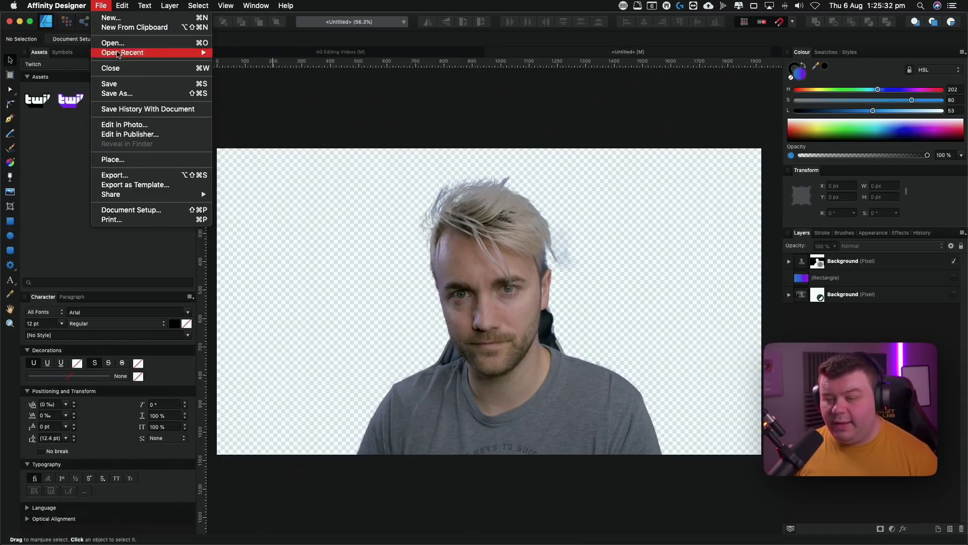
click(117, 126)
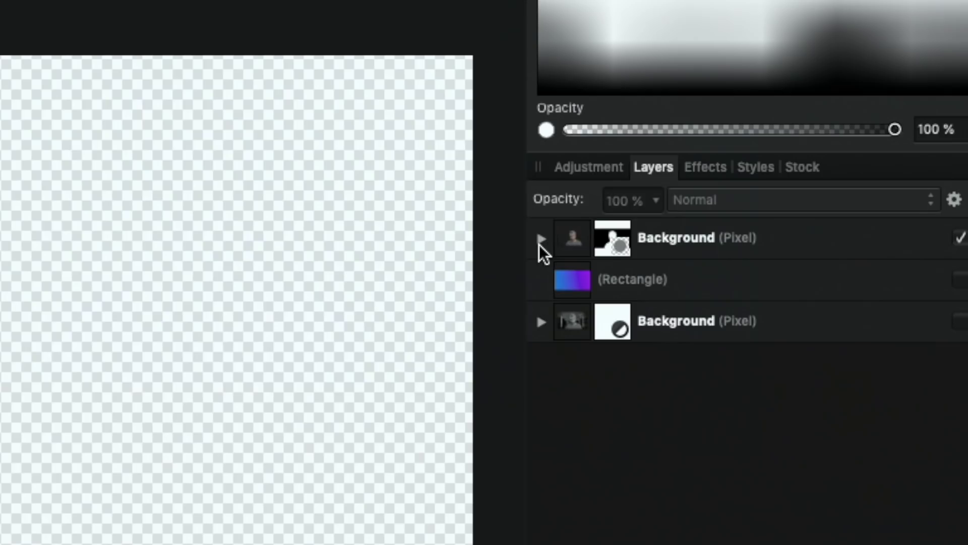
click(542, 240)
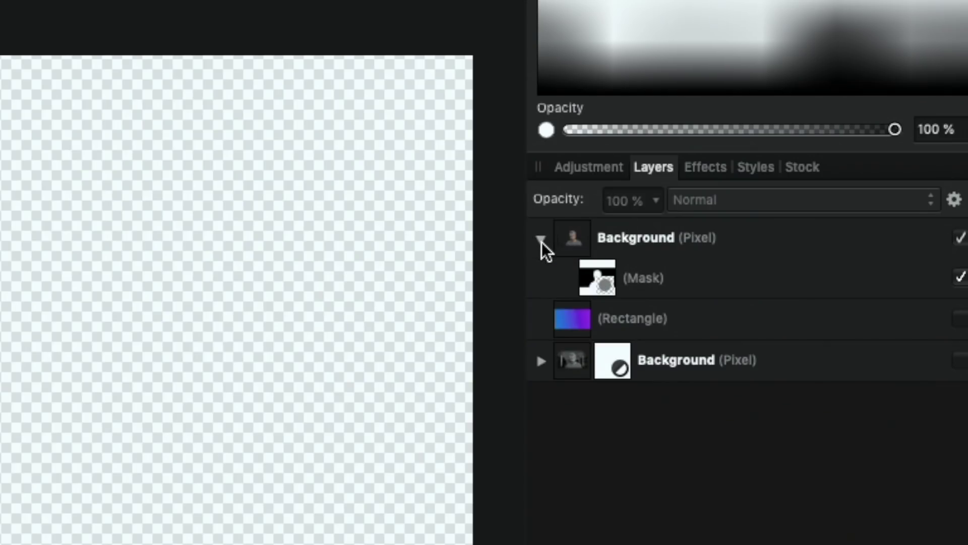
click(594, 268)
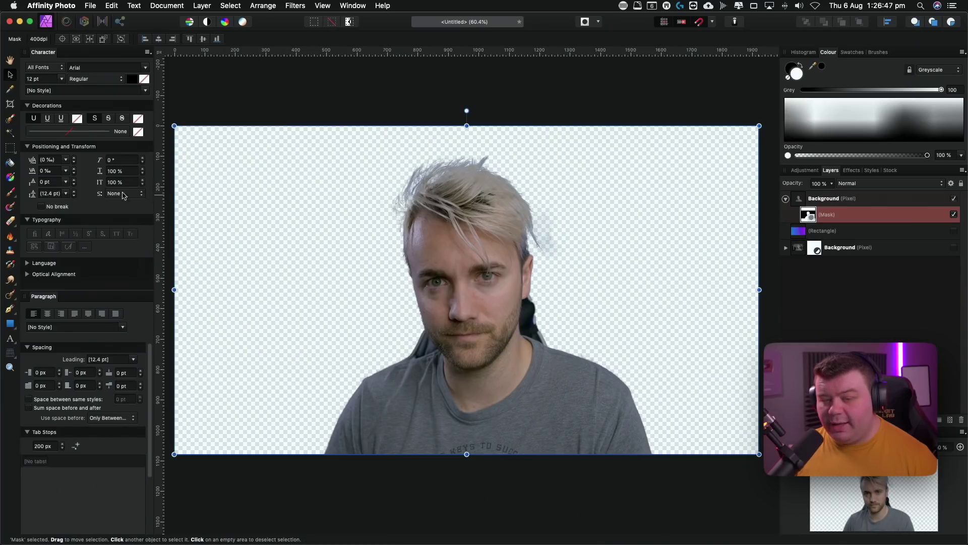
Paint black on the portrait's mask with a brush about 141 px wide to remove leftover background beside the hair
click(11, 193)
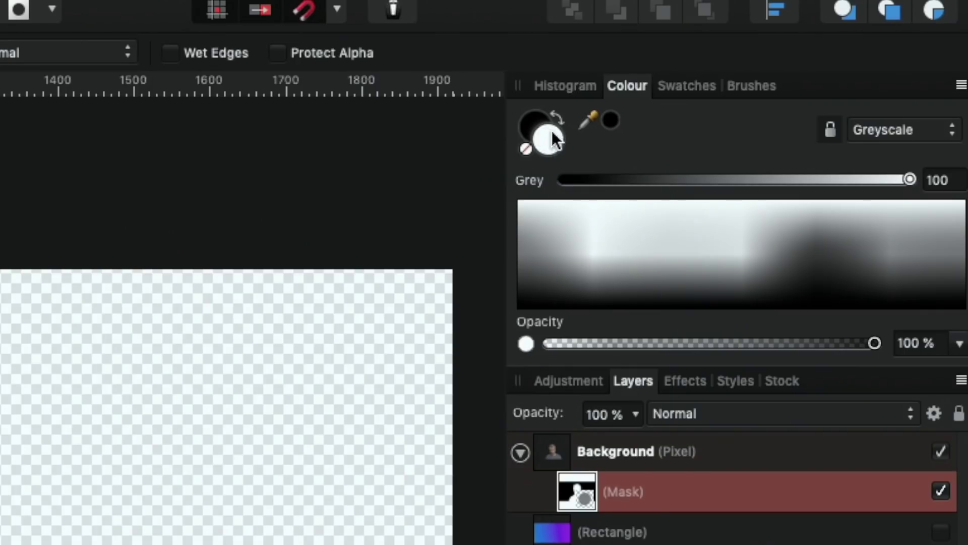
click(533, 122)
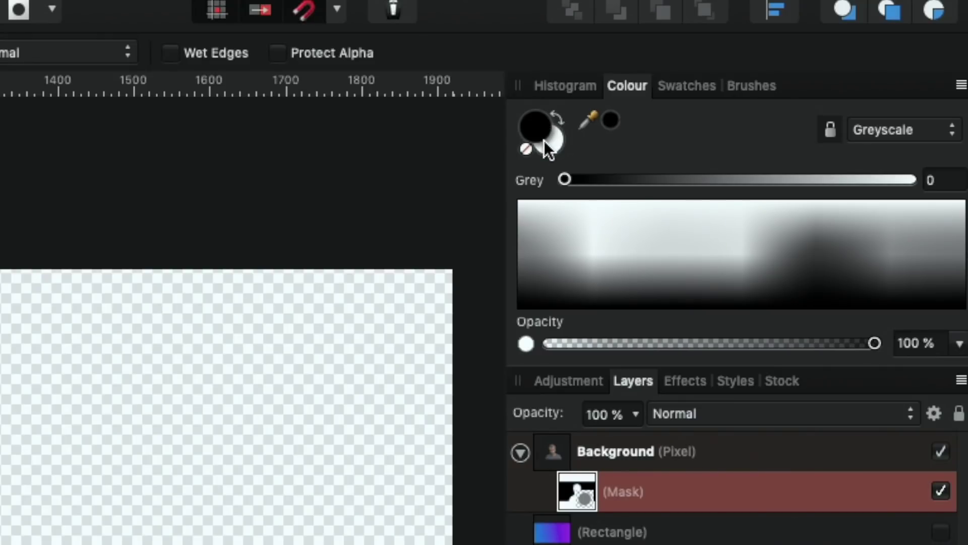
click(552, 142)
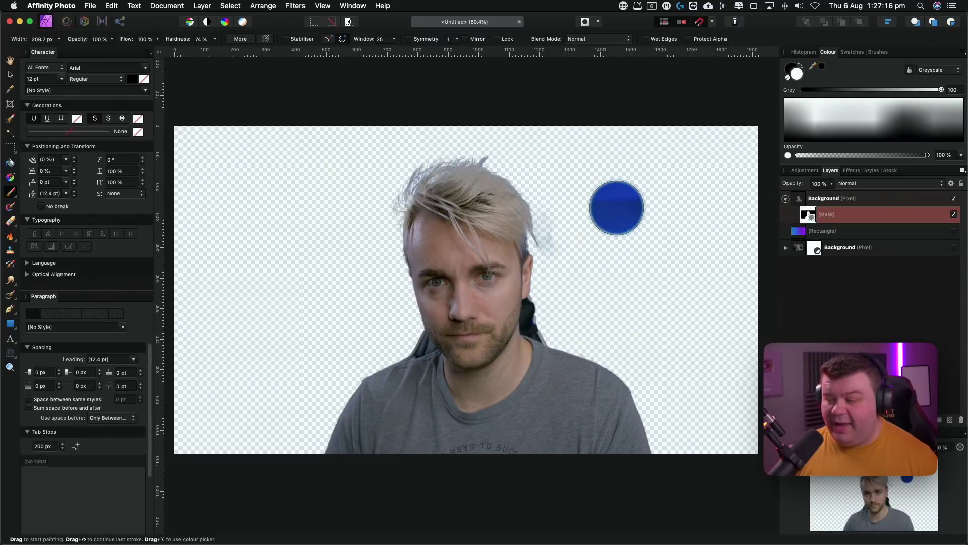
key(x)
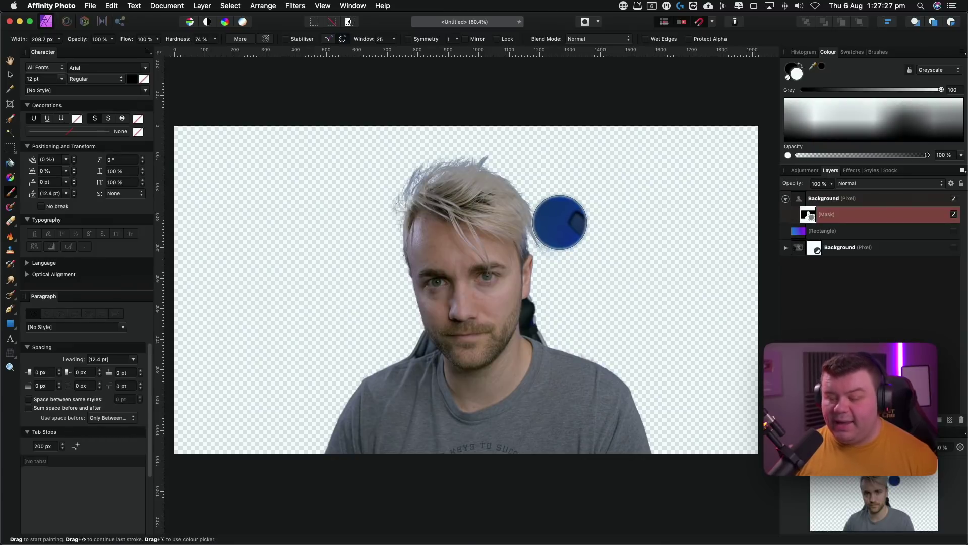
key(x)
key(super+equal)
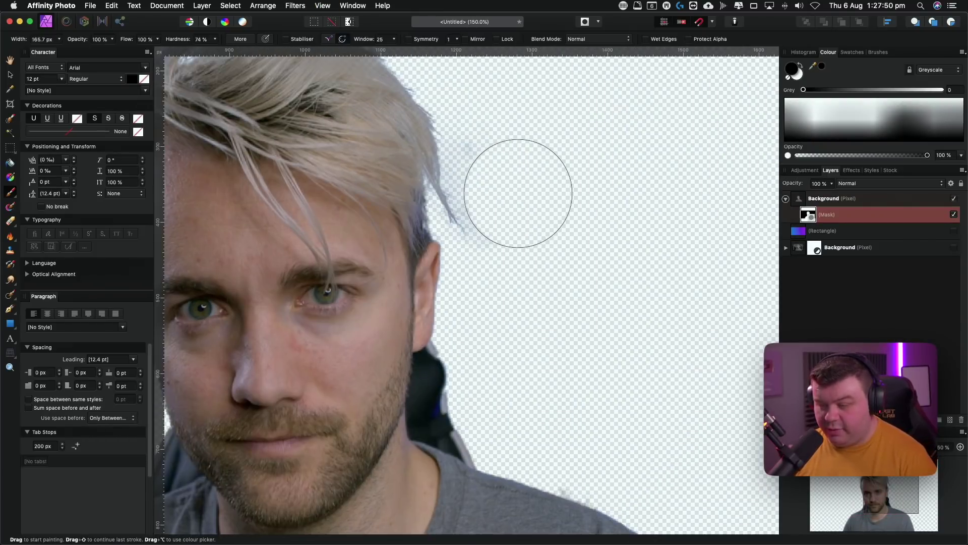
key(bracketleft)
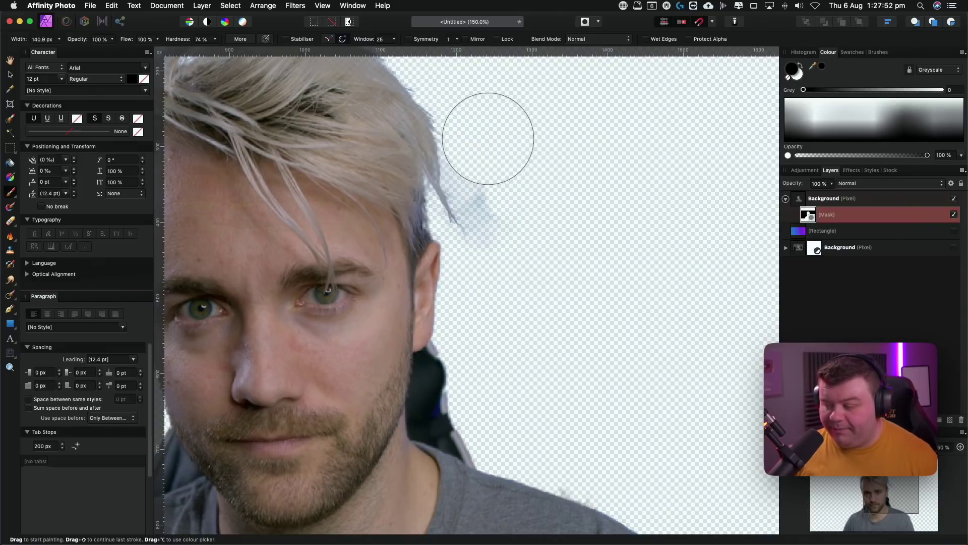
mouse_move(488, 143)
mouse_down()
mouse_move(507, 253)
mouse_move(513, 188)
mouse_move(492, 162)
mouse_move(490, 175)
mouse_move(489, 147)
mouse_move(510, 229)
mouse_up()
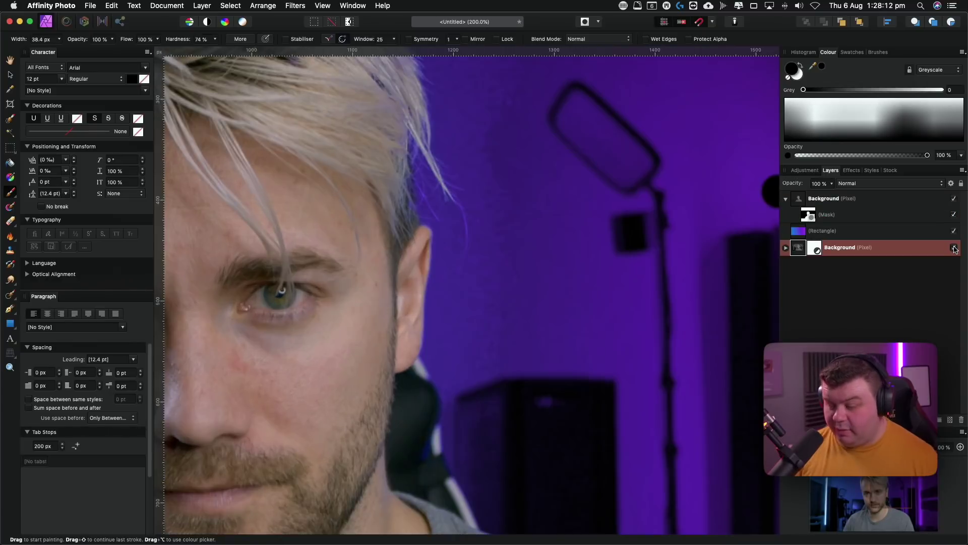
key(super+0)
click(875, 312)
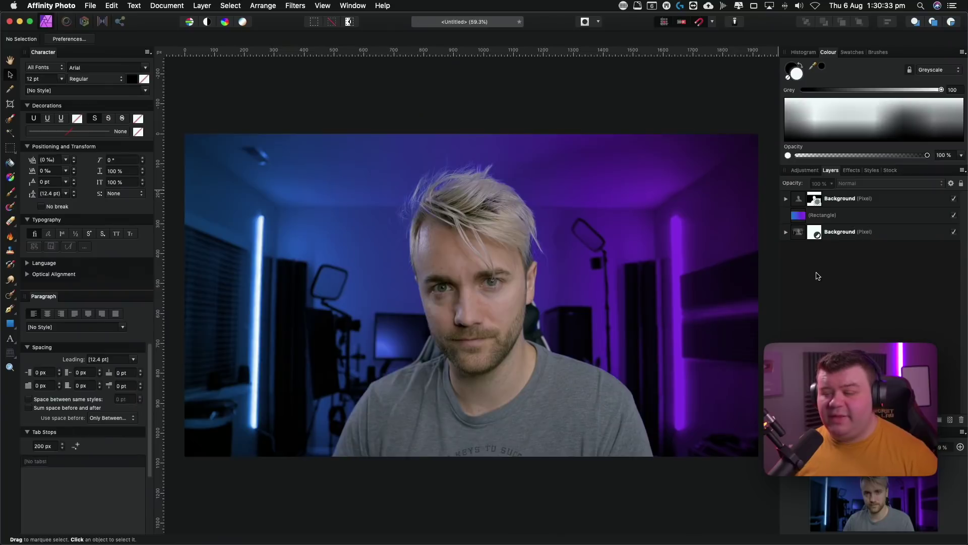
Rasterise and trim the top Background layer containing the masked portrait
click(846, 201)
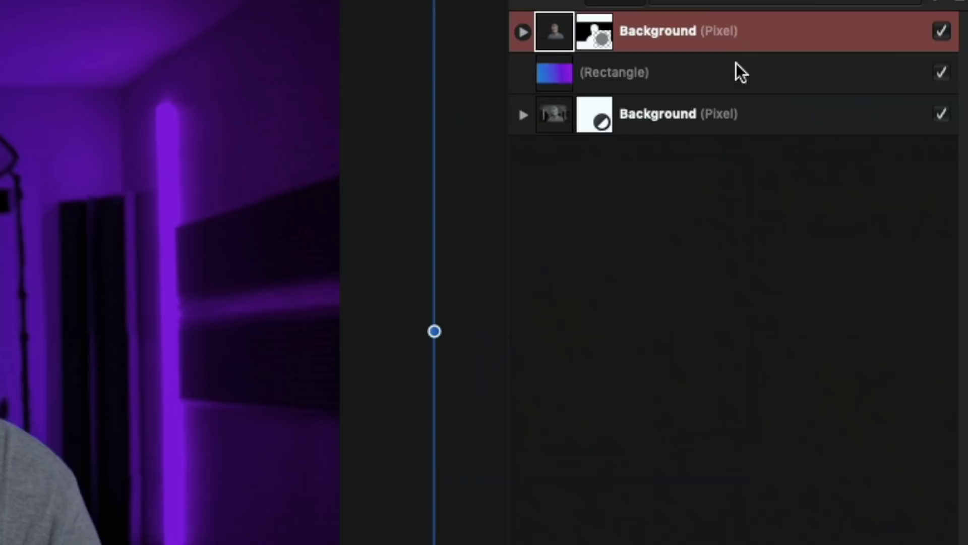
right_click(876, 197)
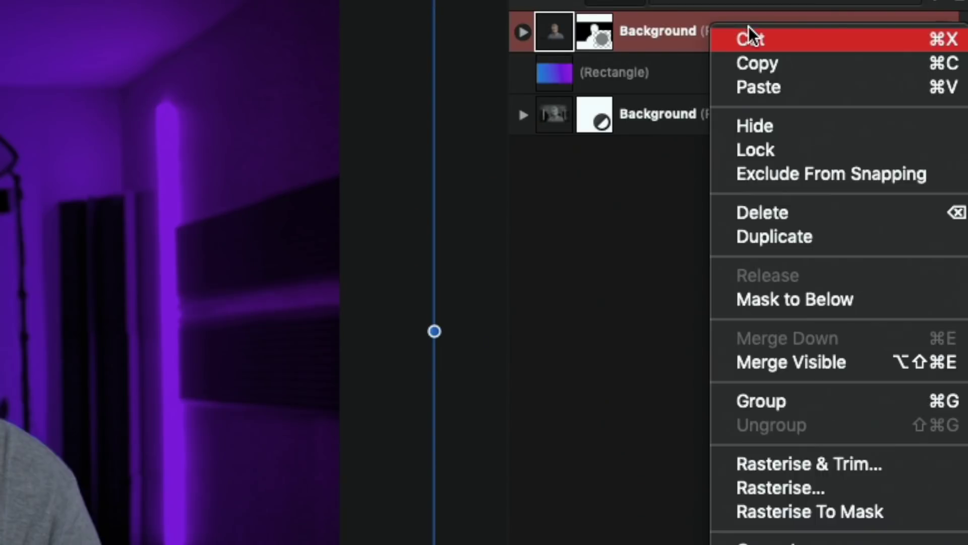
click(822, 464)
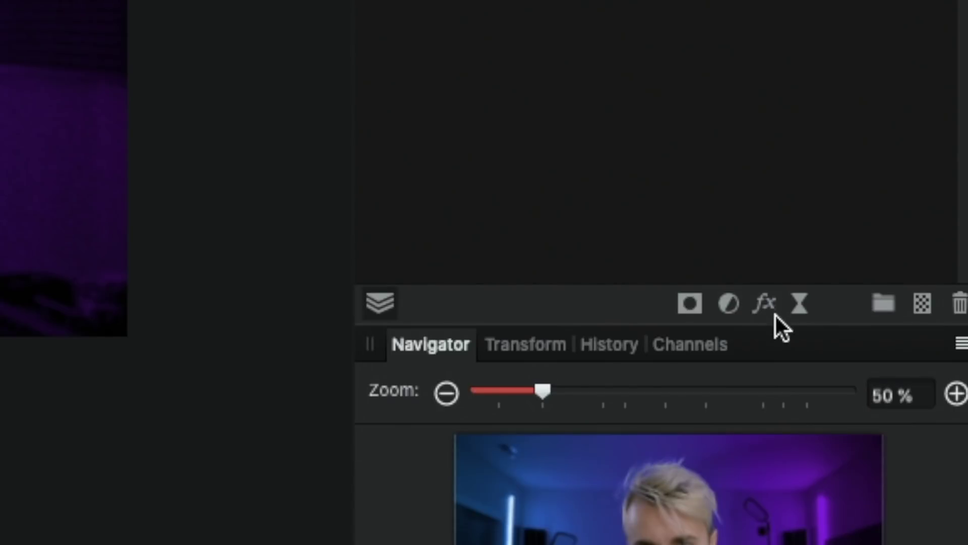
Try a white outer glow on the portrait layer with Screen blending, a 200 px radius and 44% intensity
click(768, 298)
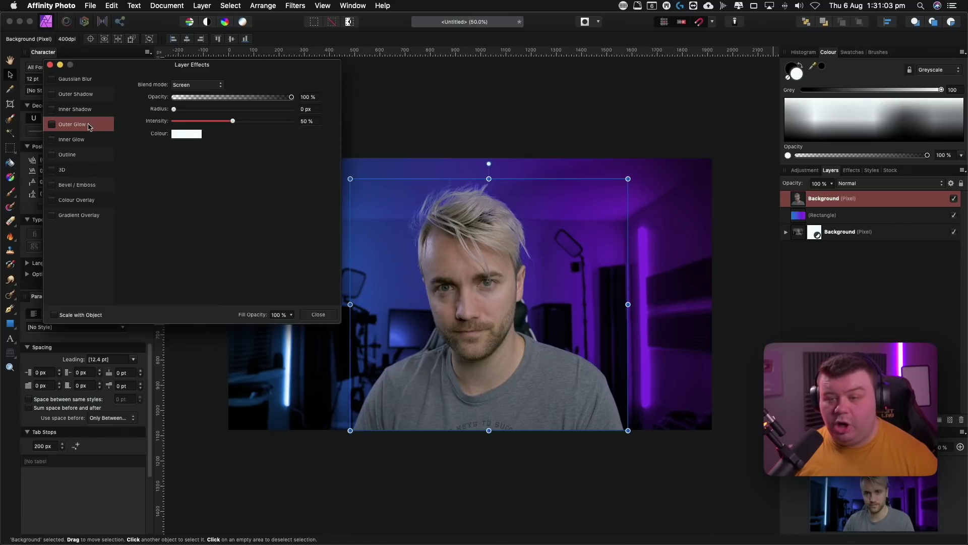
click(52, 125)
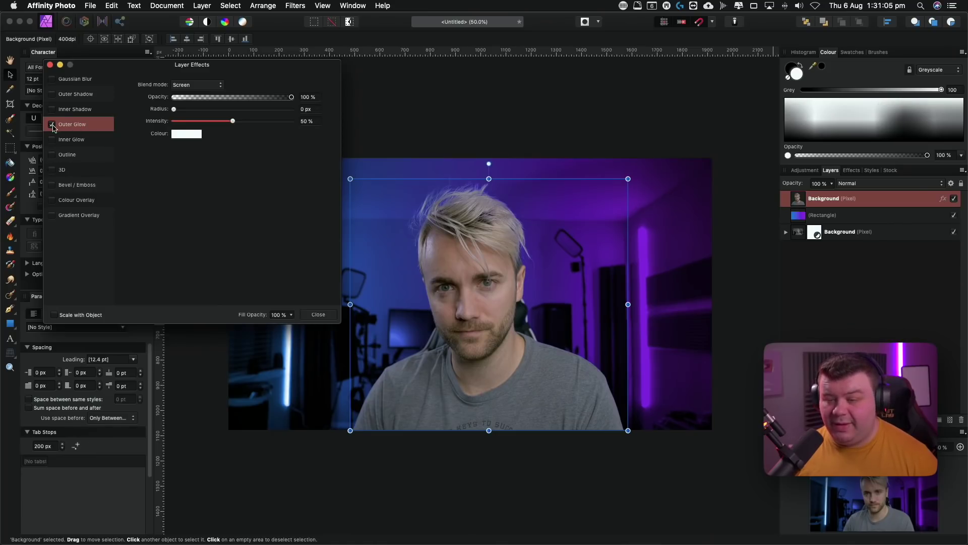
drag(173, 109, 297, 110)
drag(233, 121, 206, 121)
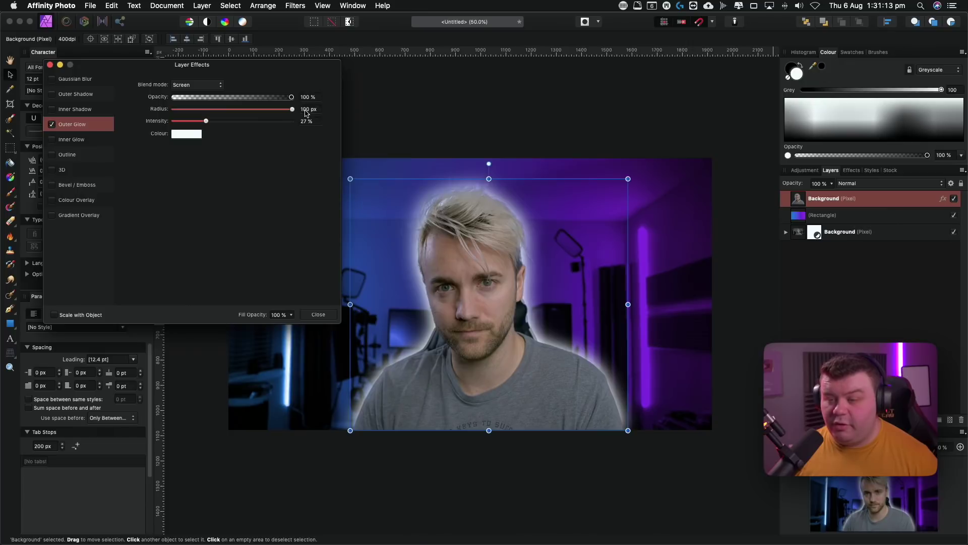
text(2)
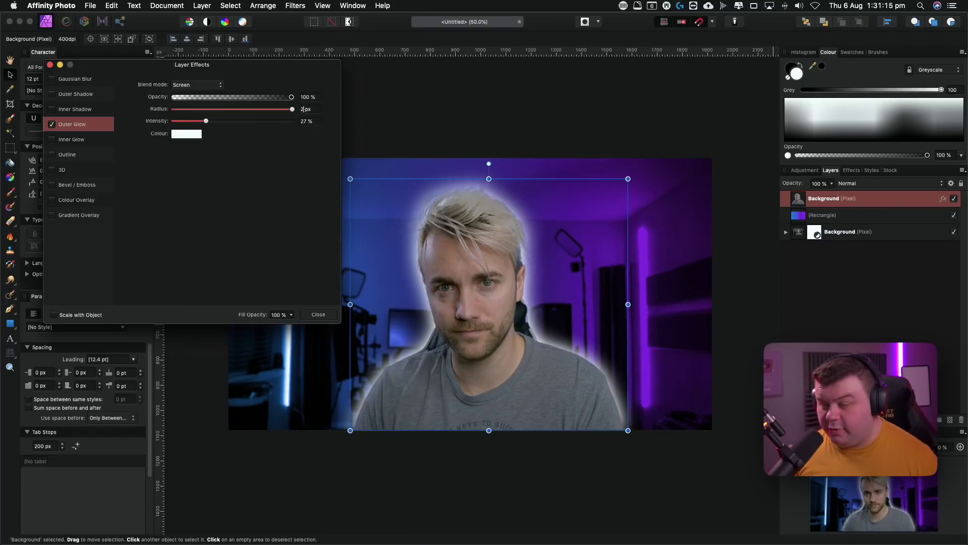
text(00)
key(Return)
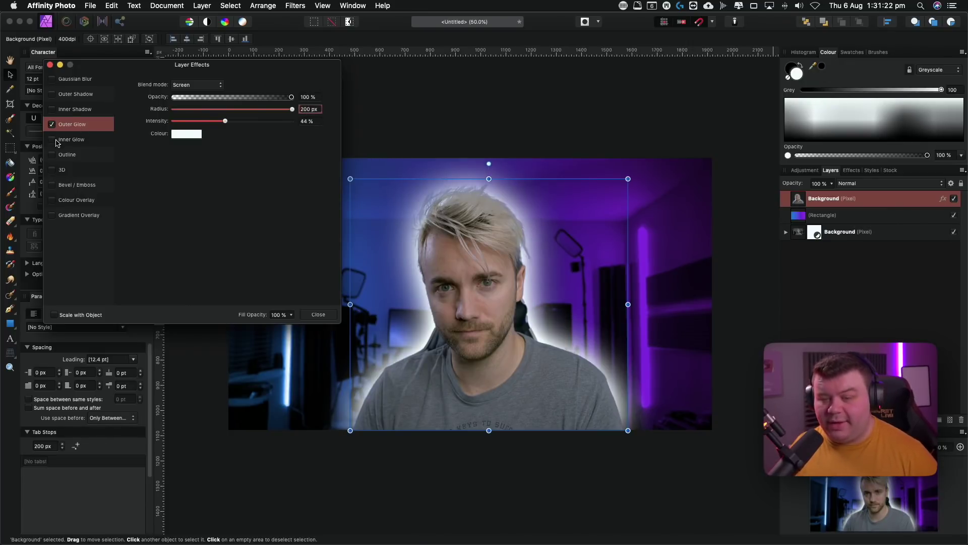
Try an inner glow on the portrait layer with a 0.9 px radius, 36% intensity and reduced opacity
click(75, 142)
drag(175, 113, 197, 110)
drag(233, 121, 216, 121)
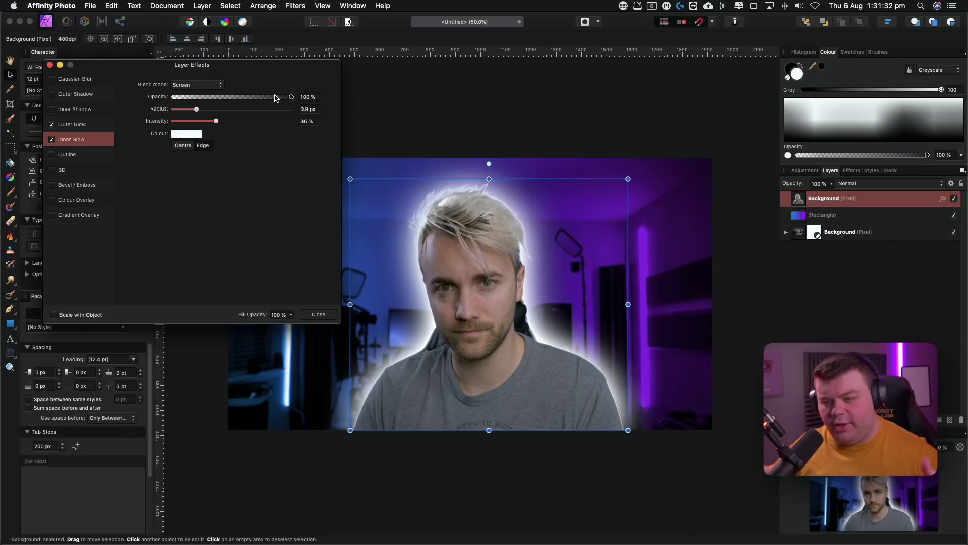
mouse_move(264, 97)
mouse_down()
mouse_move(273, 98)
mouse_move(247, 98)
mouse_up()
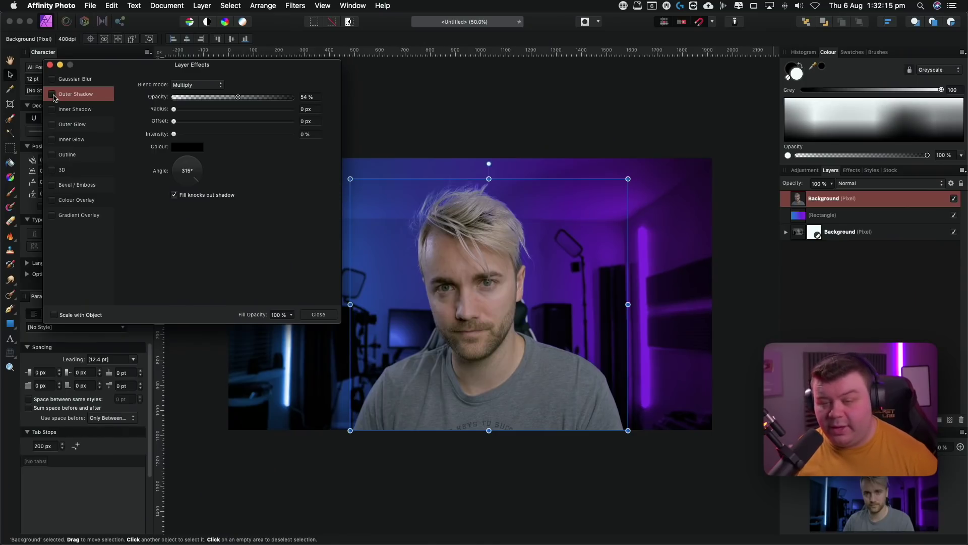
Add a black outer shadow to the portrait layer with 93% opacity, 100 px radius, 42.8 px offset and a 334° angle
click(52, 95)
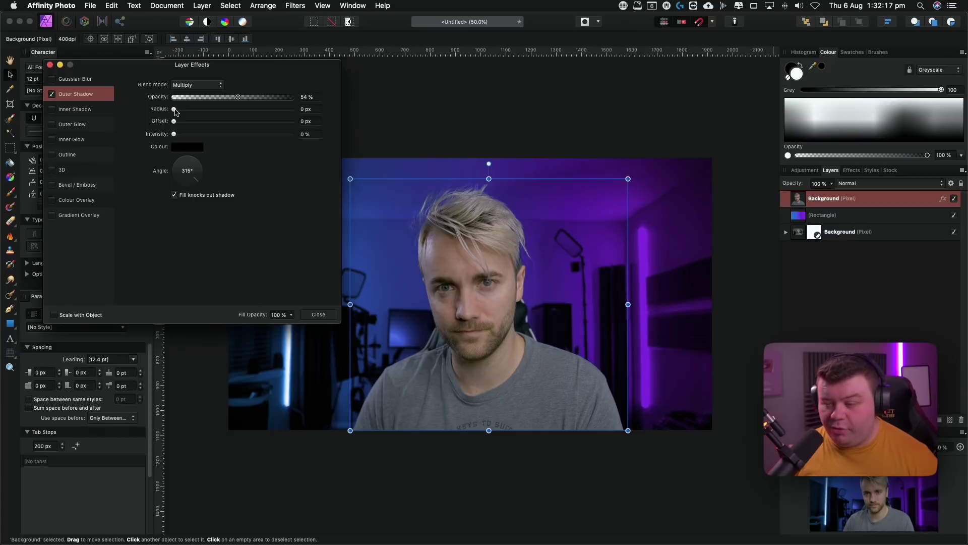
mouse_move(175, 112)
mouse_down()
mouse_move(241, 112)
mouse_move(185, 124)
mouse_up()
drag(251, 128, 269, 123)
click(291, 109)
drag(275, 97, 284, 97)
drag(195, 178, 202, 180)
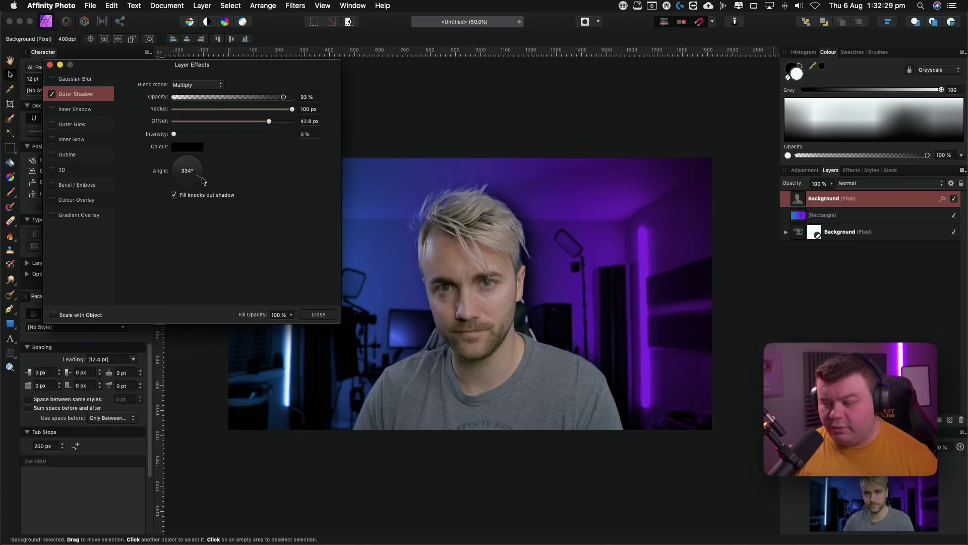
click(319, 314)
key(super+minus)
key(super+minus)
key(super+minus)
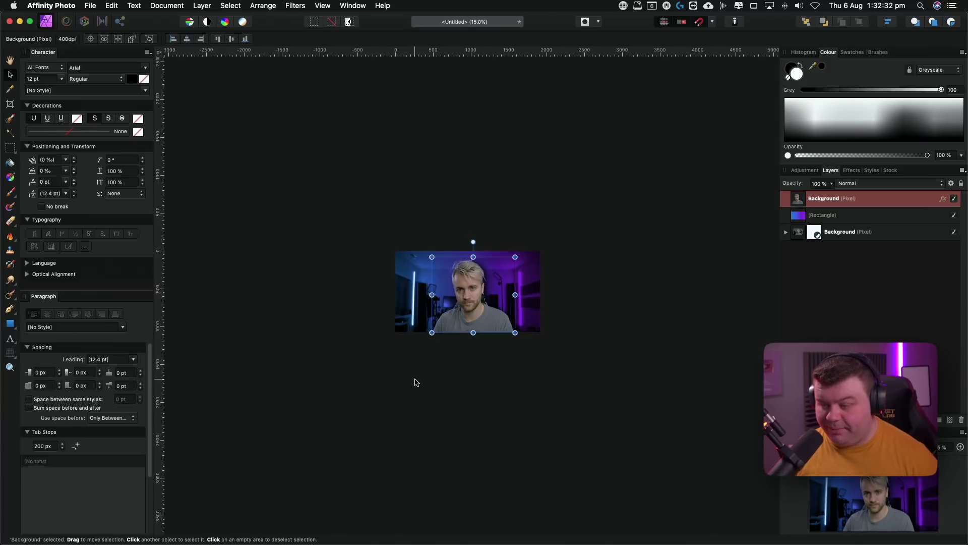
click(416, 382)
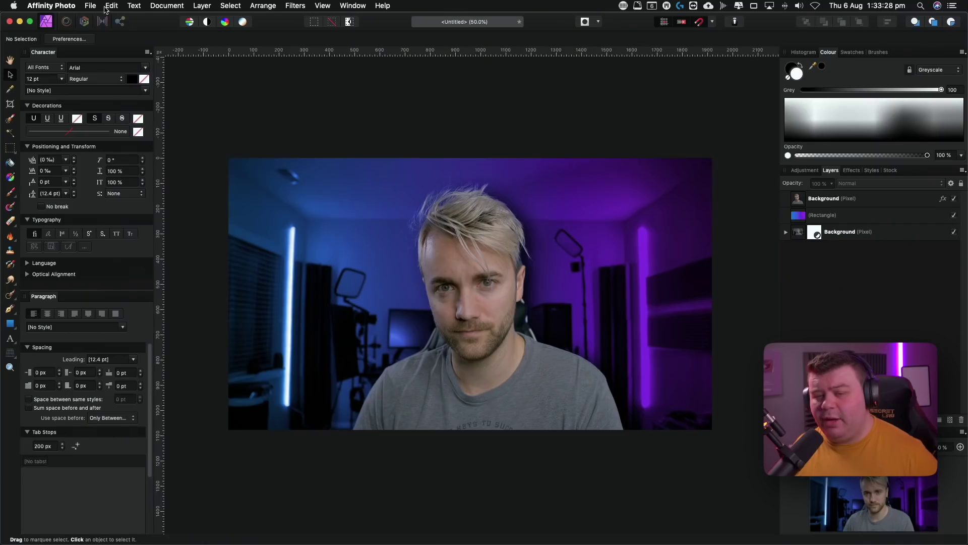
Send the document back to Affinity Designer and draw a white cog about 1536 px across, centred around the face
click(91, 6)
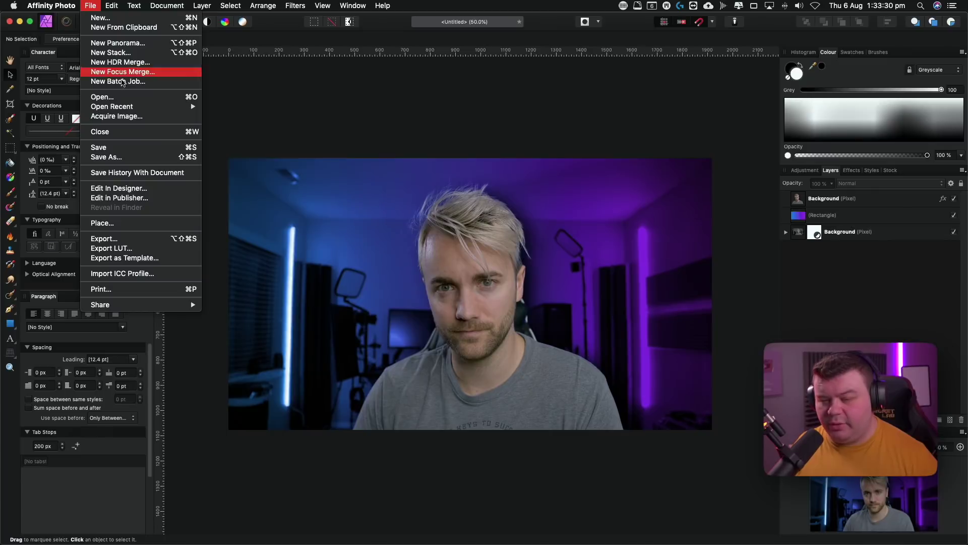
click(118, 188)
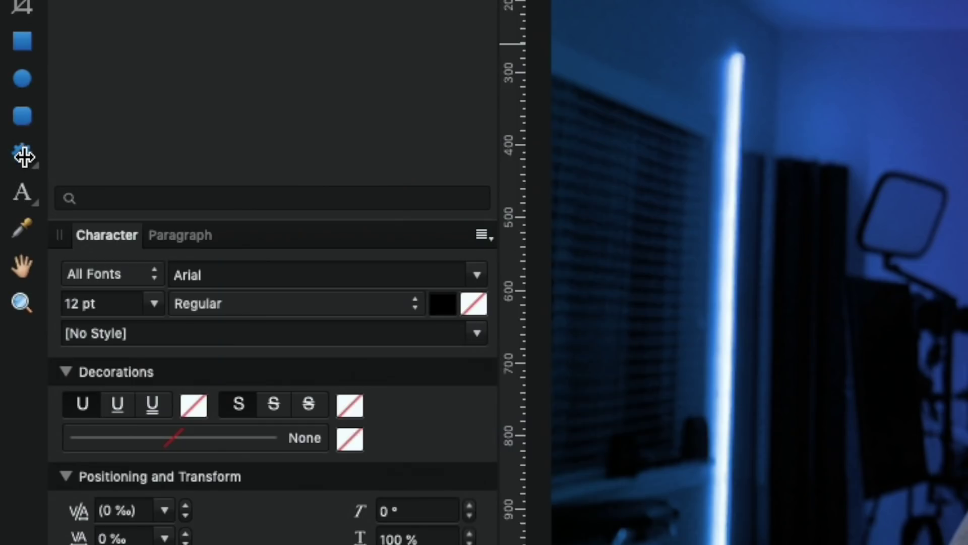
click(24, 153)
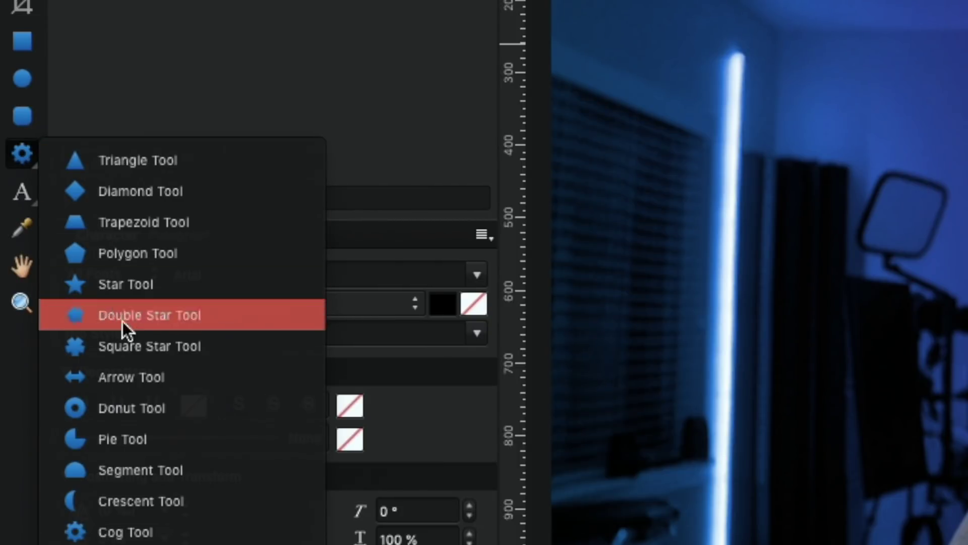
click(121, 533)
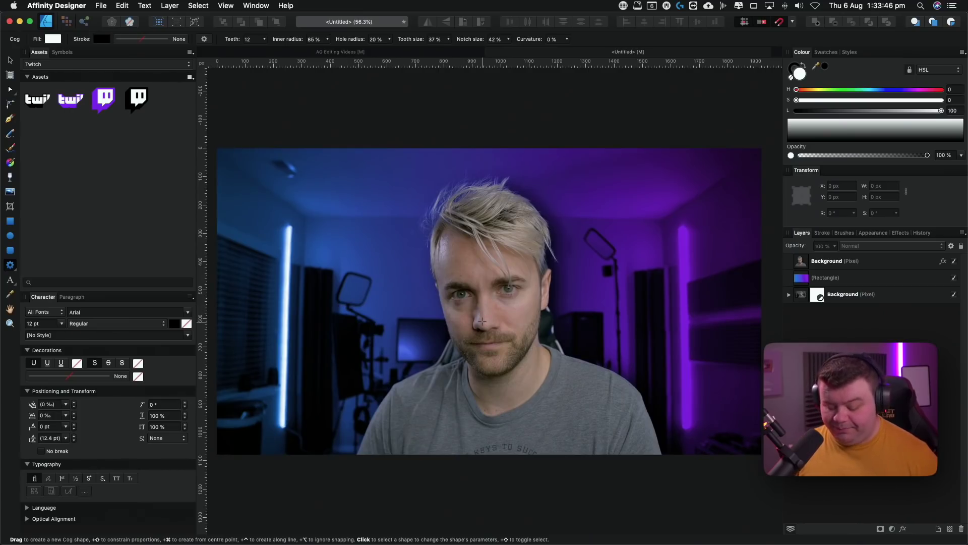
drag(482, 321, 640, 25)
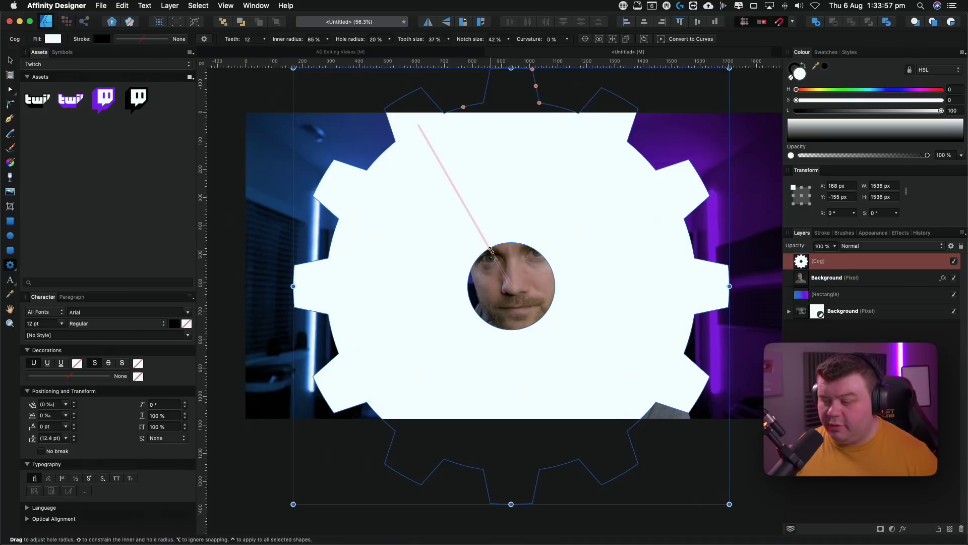
Reduce the cog's hole radius and inner radius to 0% to turn it into a sunburst of rays
drag(492, 249, 511, 286)
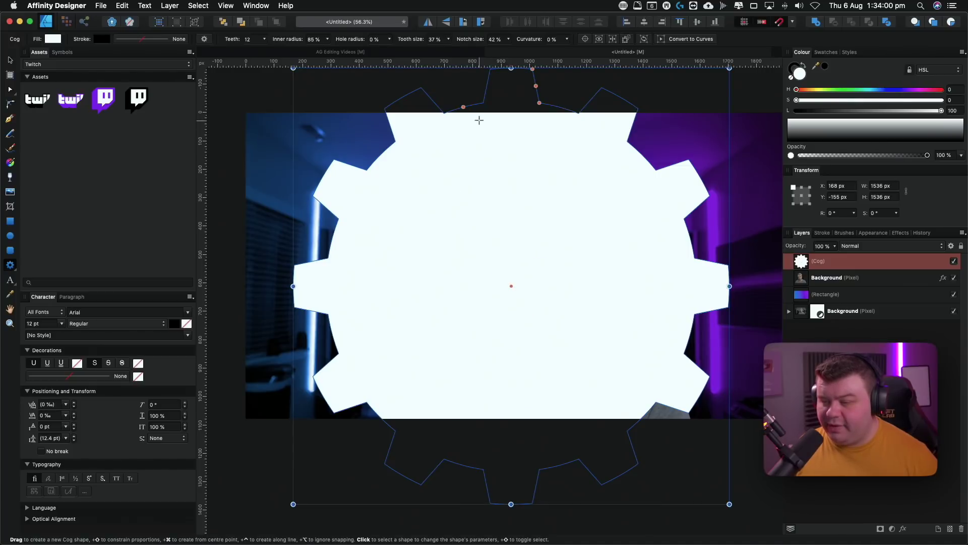
drag(463, 107, 511, 286)
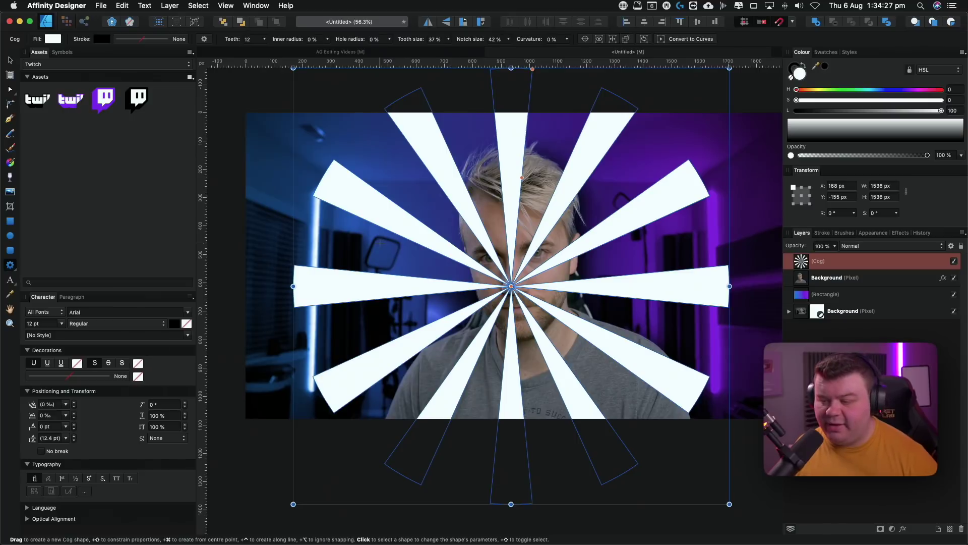
Move the cog sunburst one level down in the layer order so it sits behind the portrait cut-out
key(v)
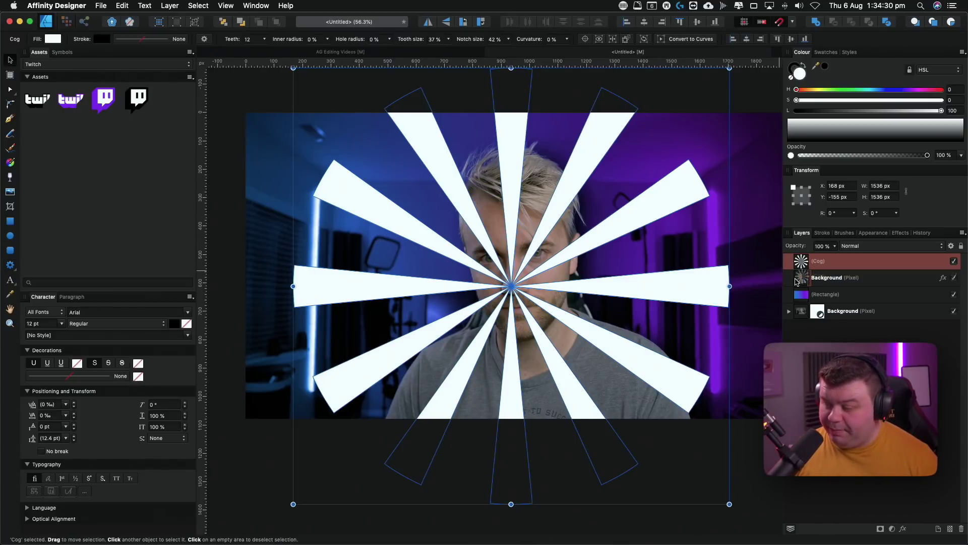
key(super+bracketleft)
key(z)
alt+click(528, 335)
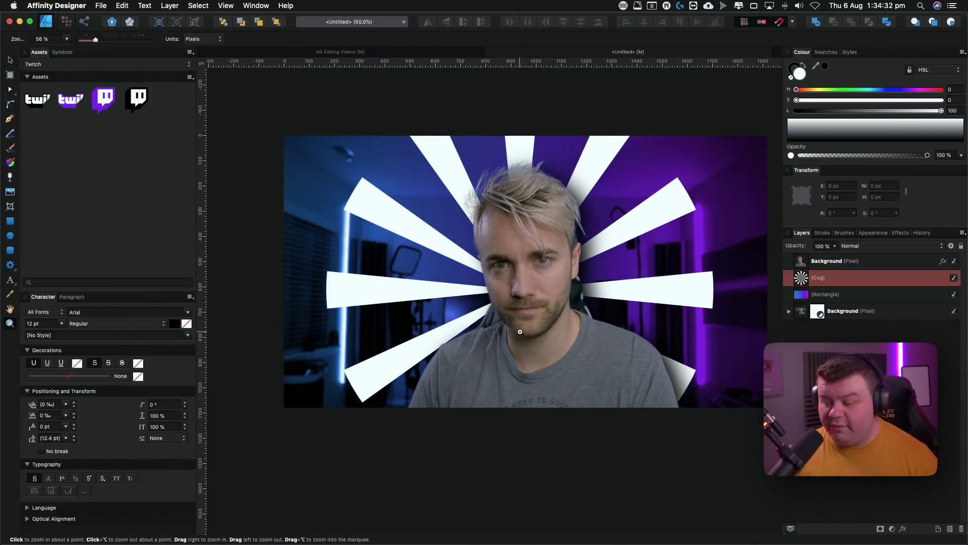
key(v)
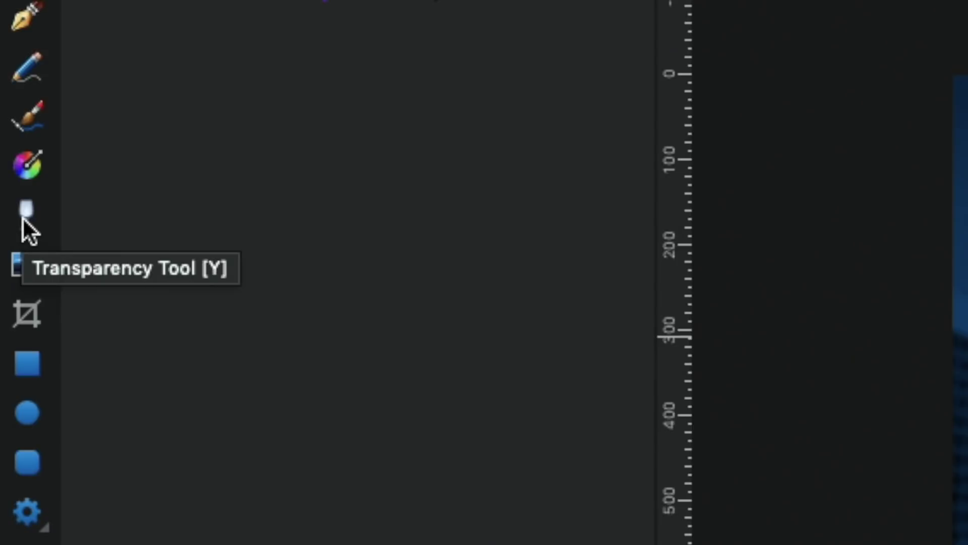
Apply a transparency gradient from the sunburst's centre outward to the side and change its type to Radial
click(22, 217)
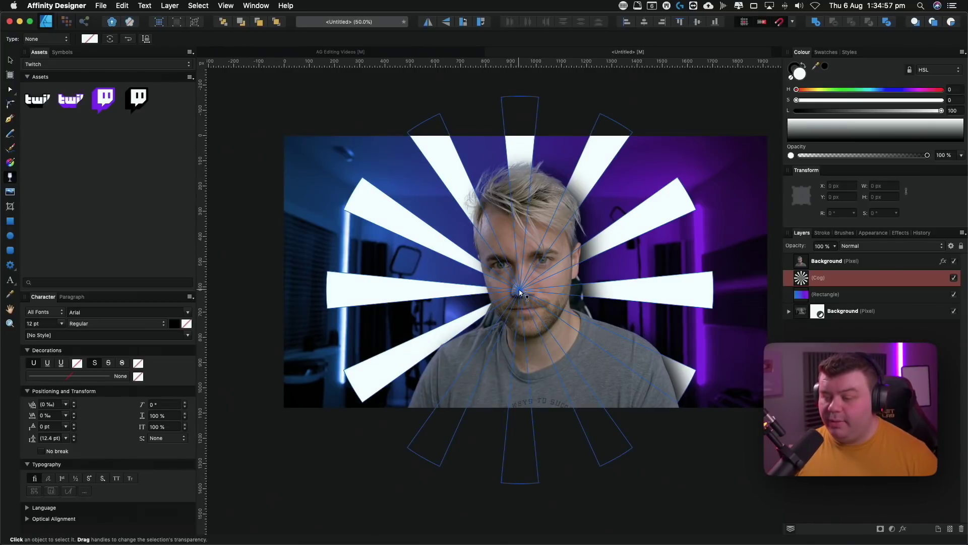
drag(520, 291, 377, 289)
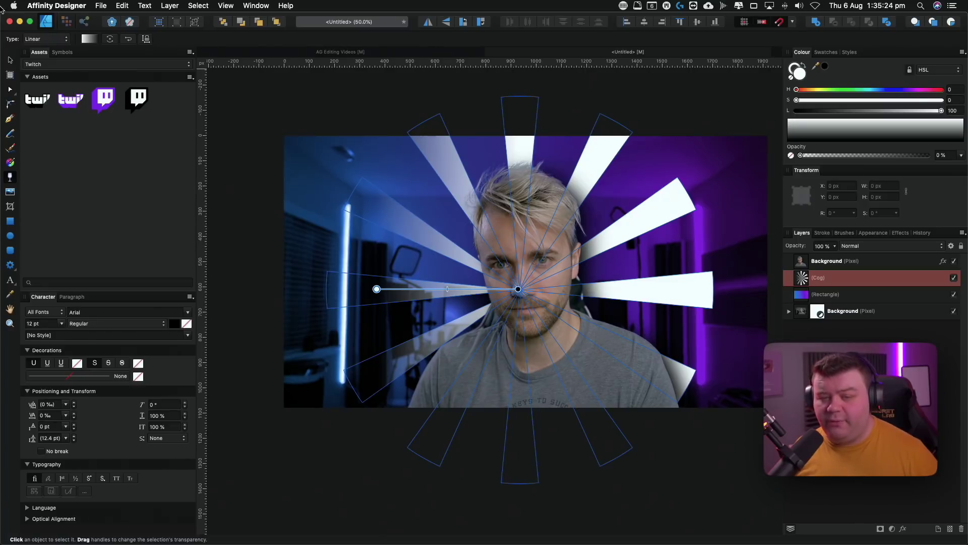
click(29, 39)
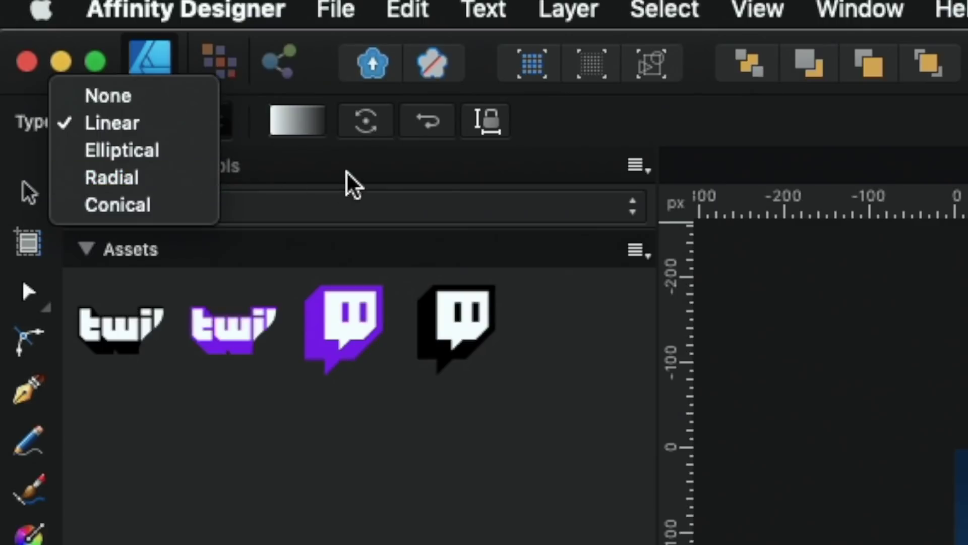
click(39, 123)
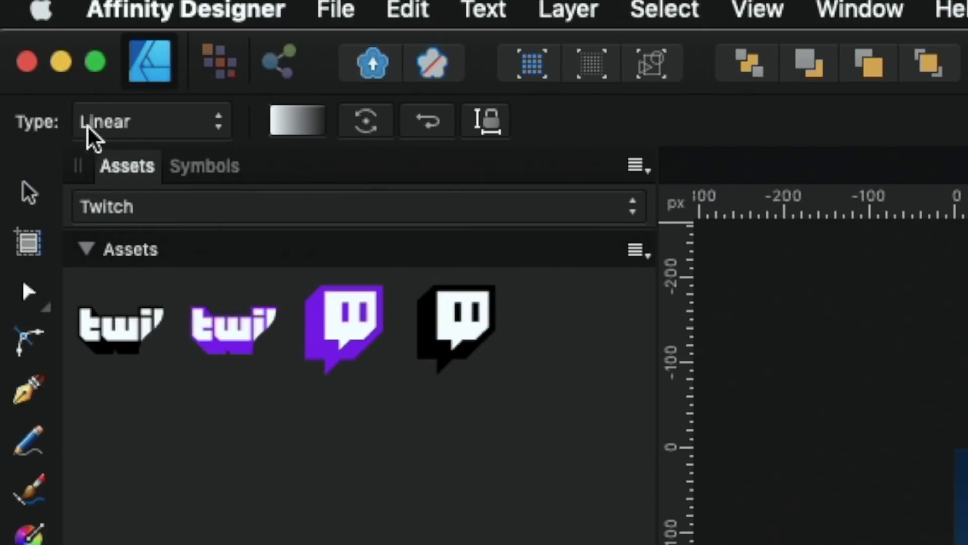
click(144, 126)
click(132, 176)
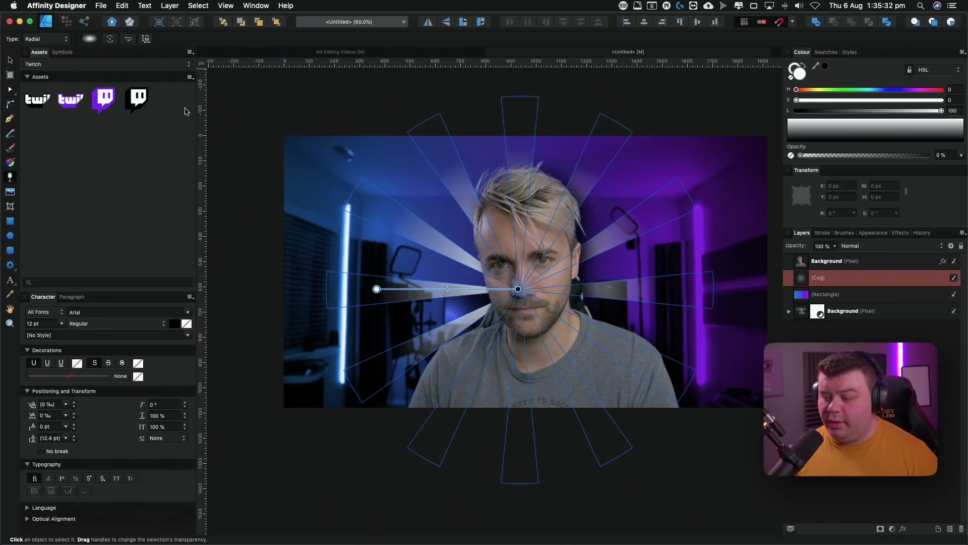
Shift the radial transparency's centre slightly and move its midpoint outward so the rays stay visible farther from the face
drag(440, 289, 422, 289)
click(518, 289)
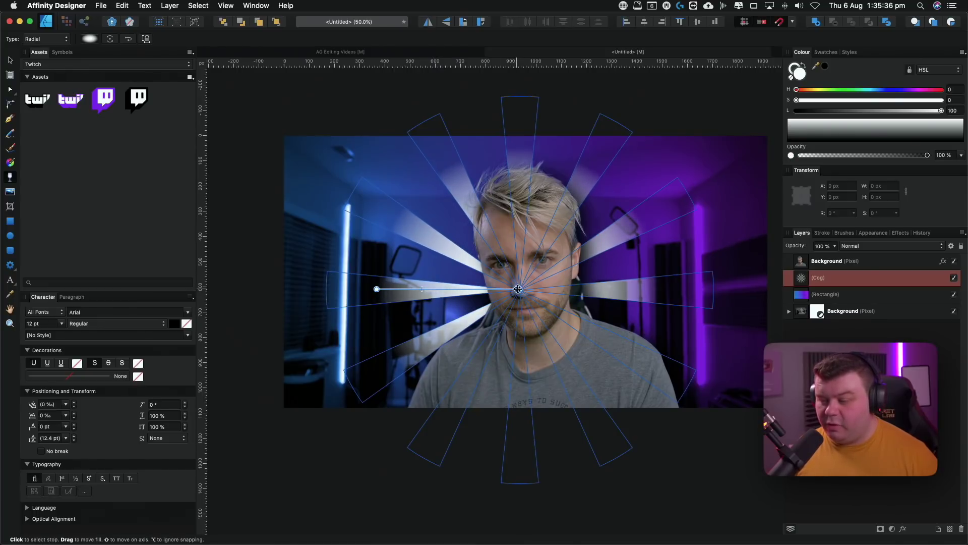
drag(522, 289, 524, 289)
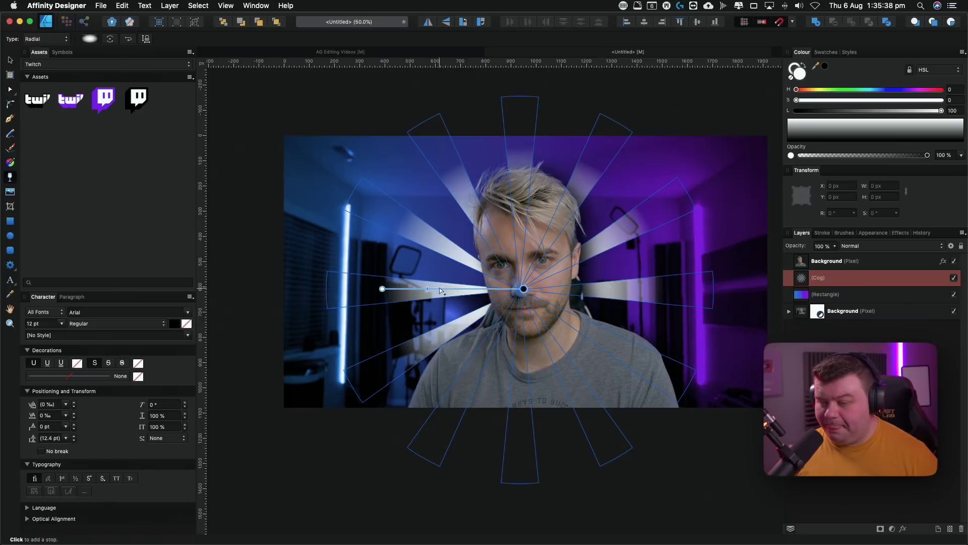
drag(424, 289, 402, 289)
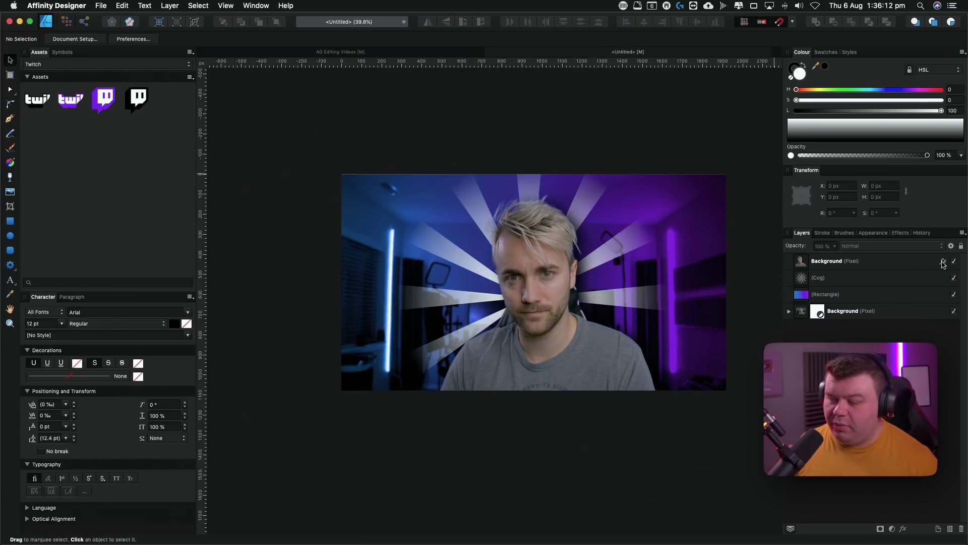
Replace the portrait layer's outer shadow with an outer glow
click(943, 262)
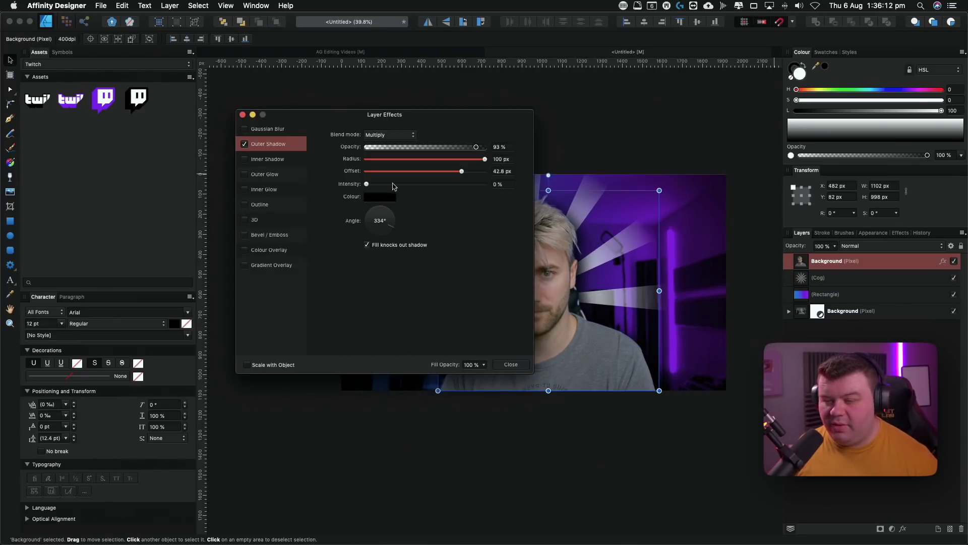
click(245, 145)
click(245, 174)
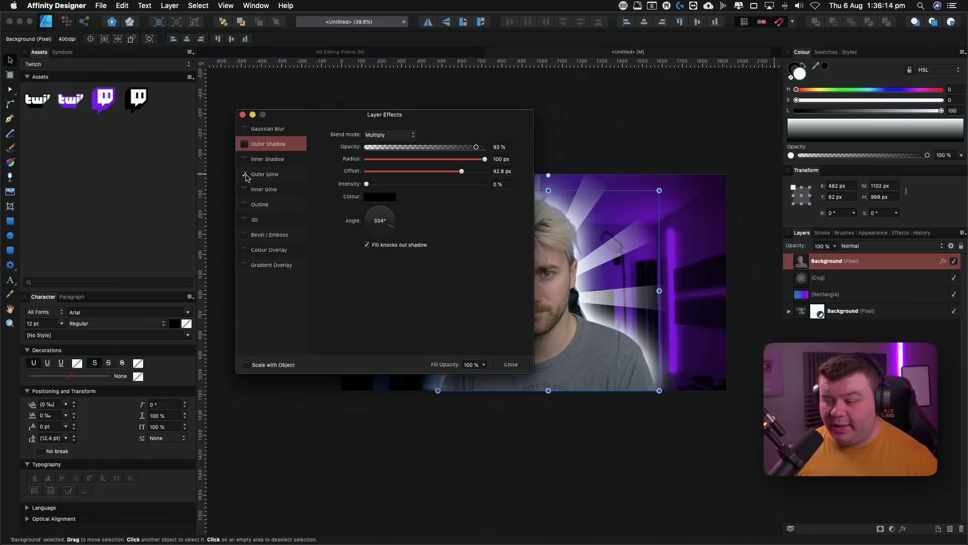
click(511, 364)
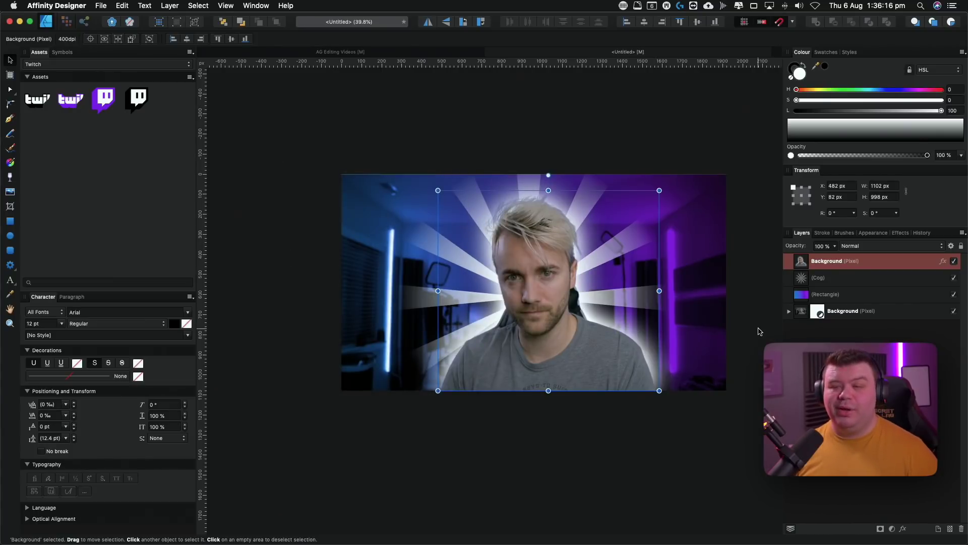
Deselect the portrait and check how the composition reads at small thumbnail size
click(715, 134)
key(super+minus)
key(super+minus)
key(super+minus)
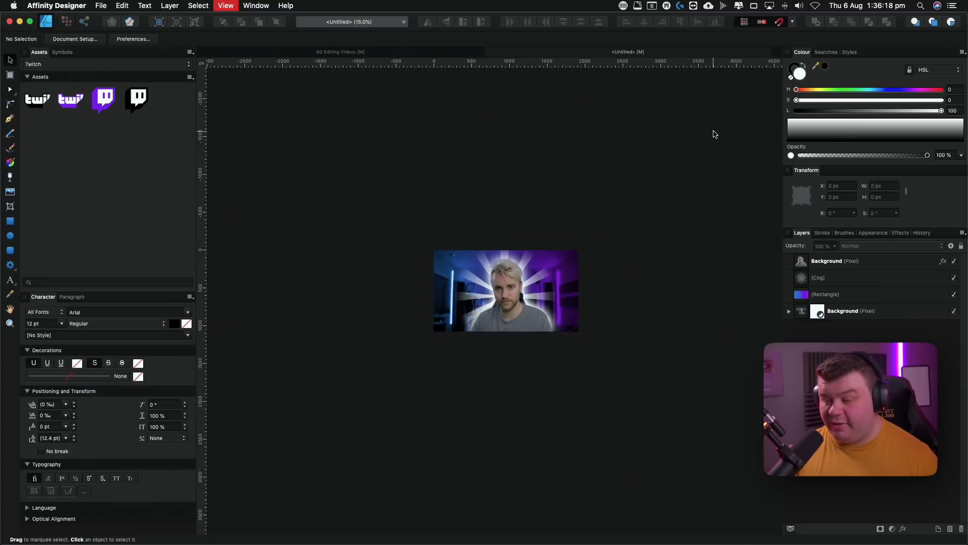
key(super+plus)
key(super+plus)
key(super+plus)
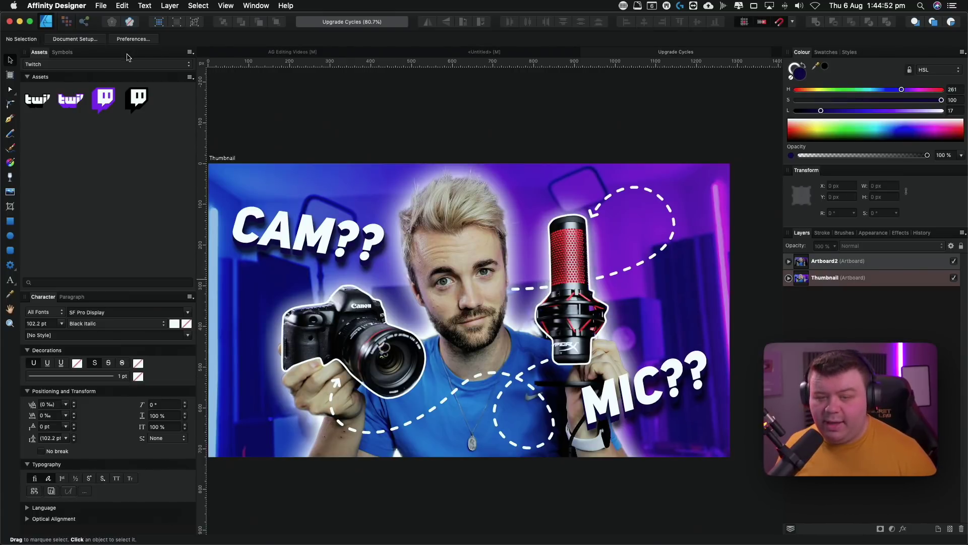
Insert a document-sized artboard and draw a two-point Pen line on it ending at about 504, 207 px, bowed into an arc
click(10, 75)
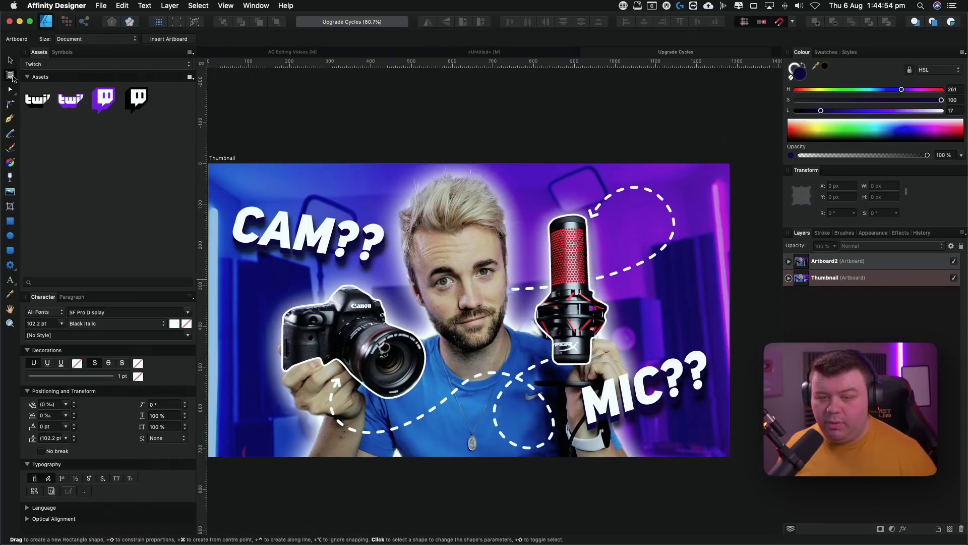
click(169, 40)
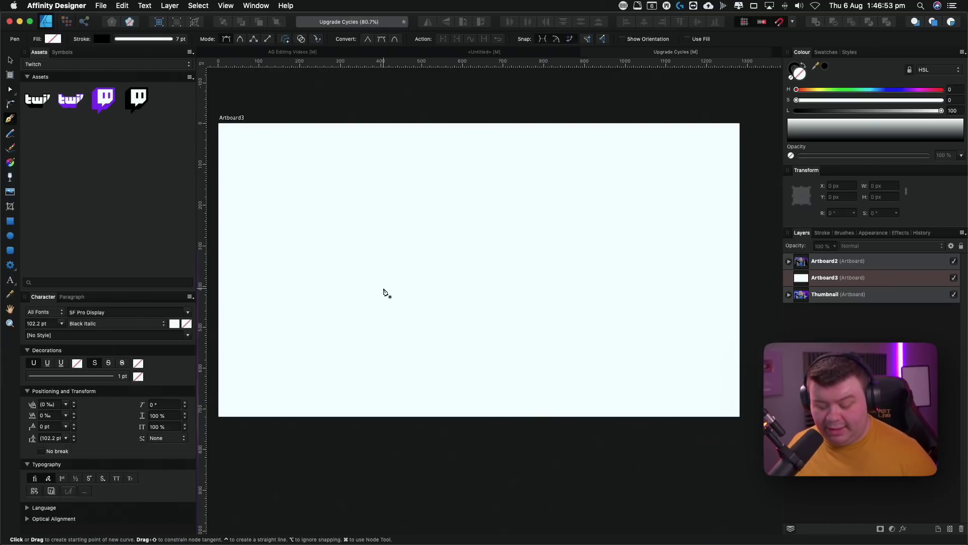
click(383, 288)
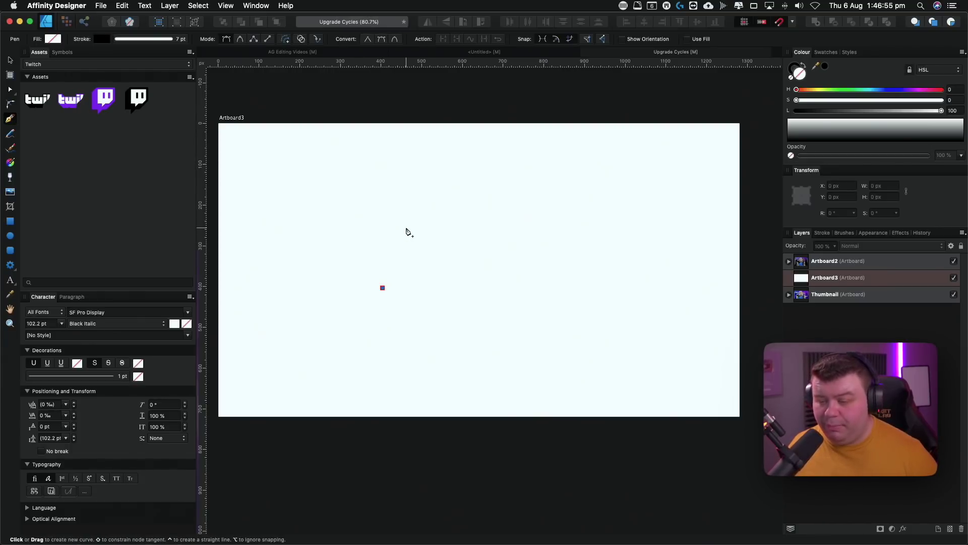
click(424, 208)
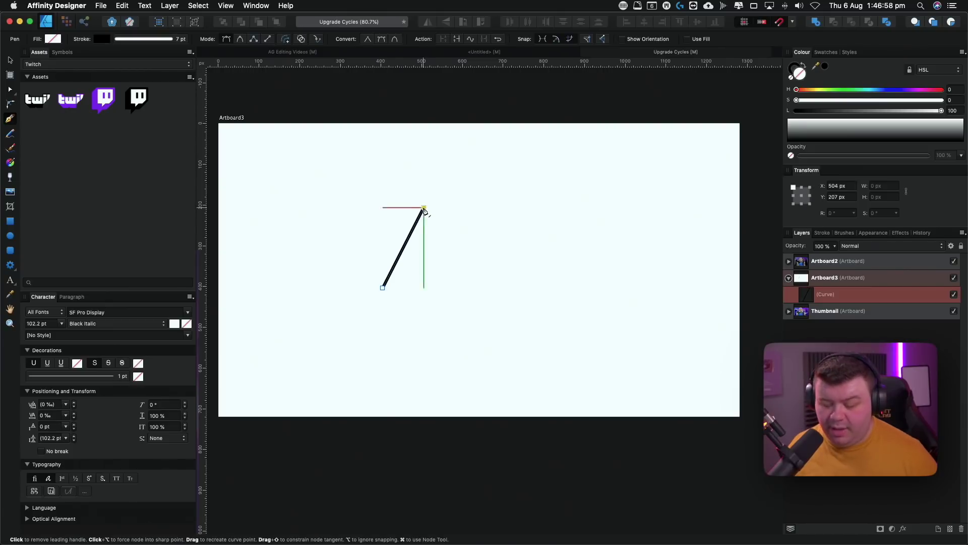
key(a)
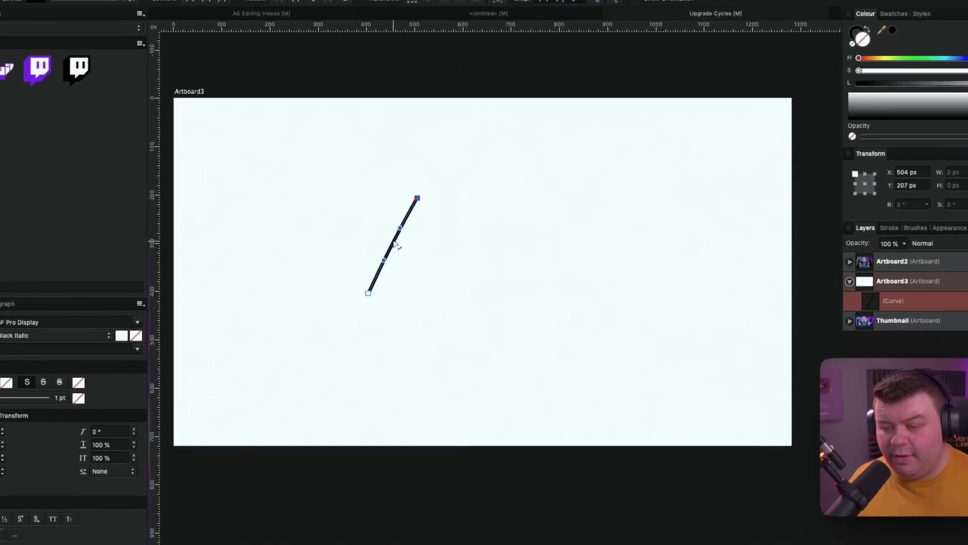
drag(405, 245, 340, 211)
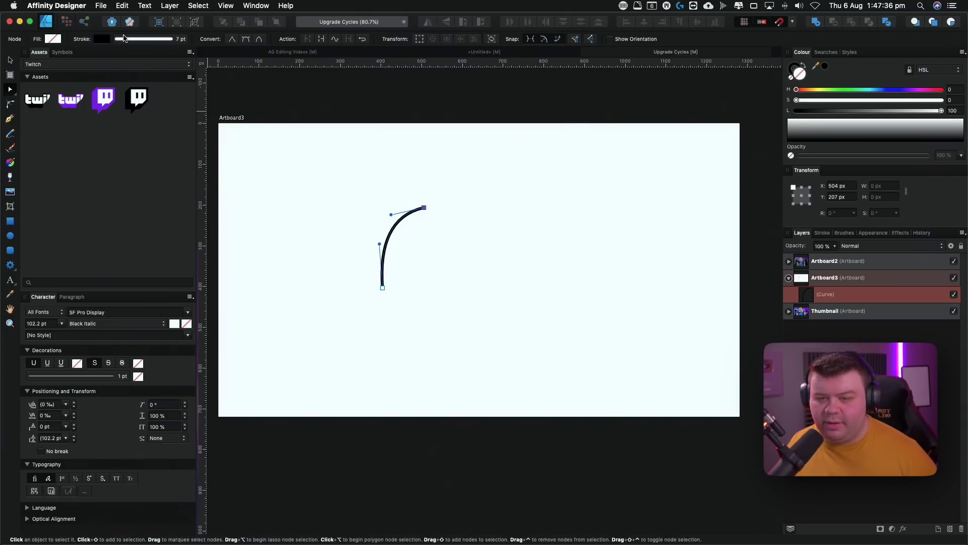
Set the curve's stroke width to 24 pt and give its end a Triangle arrowhead
click(177, 36)
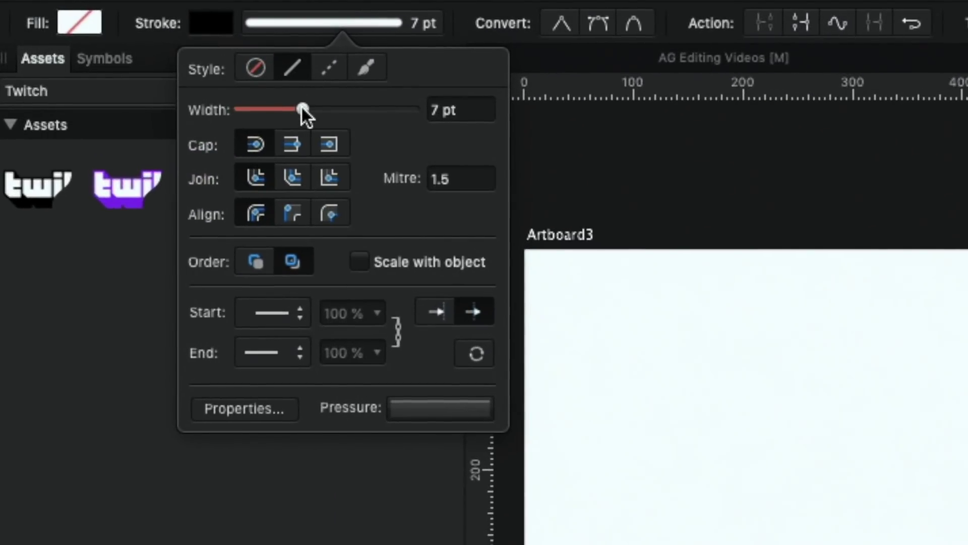
drag(302, 106, 343, 101)
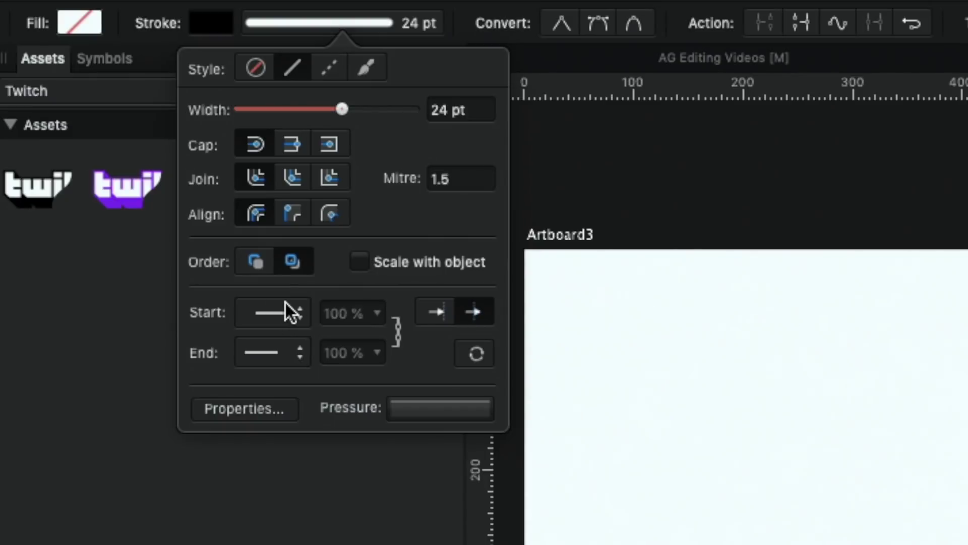
click(279, 348)
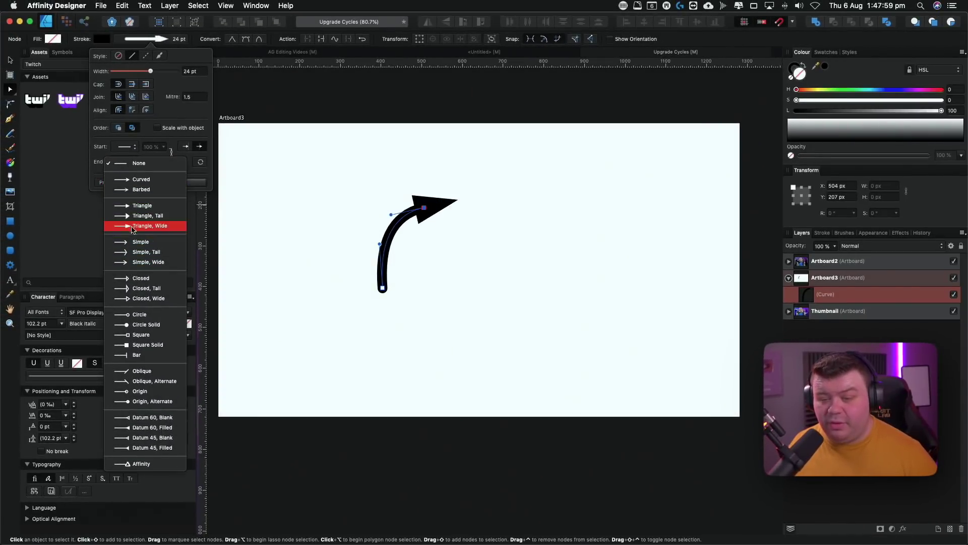
click(135, 206)
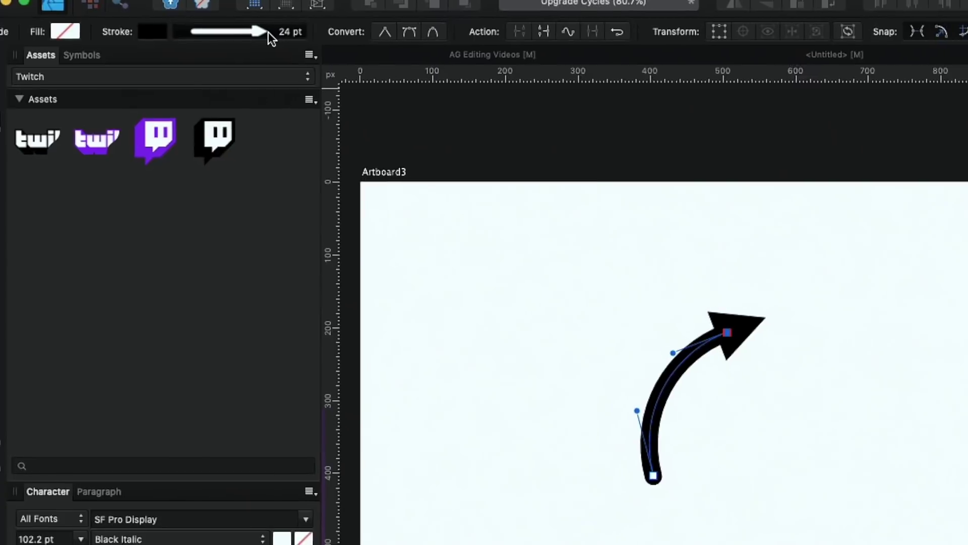
Taper the arrow's stroke by lowering the start of its pressure profile to zero
click(269, 32)
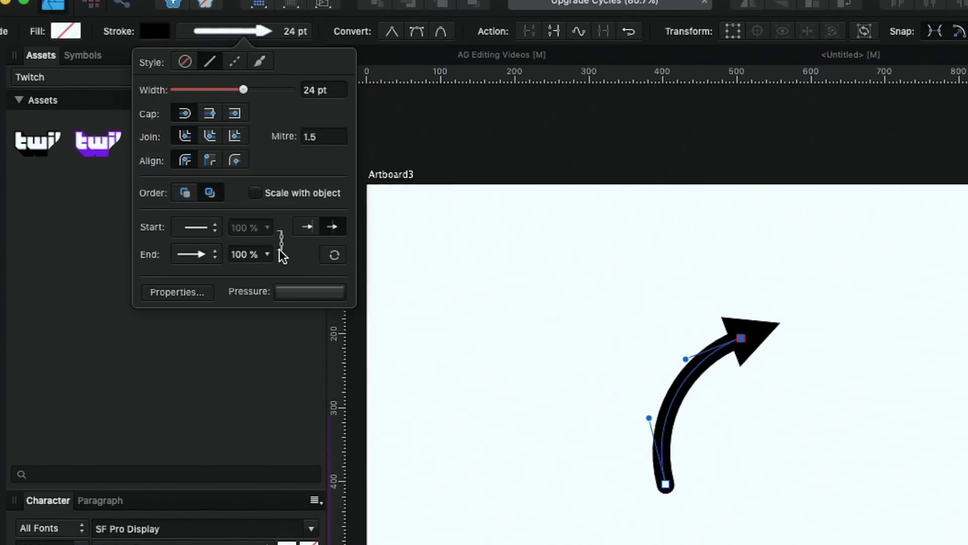
click(313, 291)
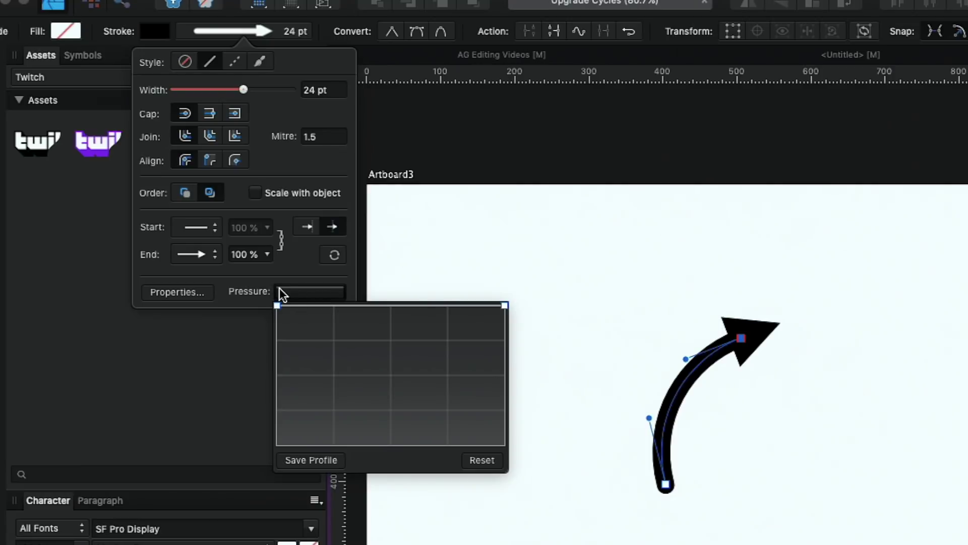
drag(276, 305, 277, 446)
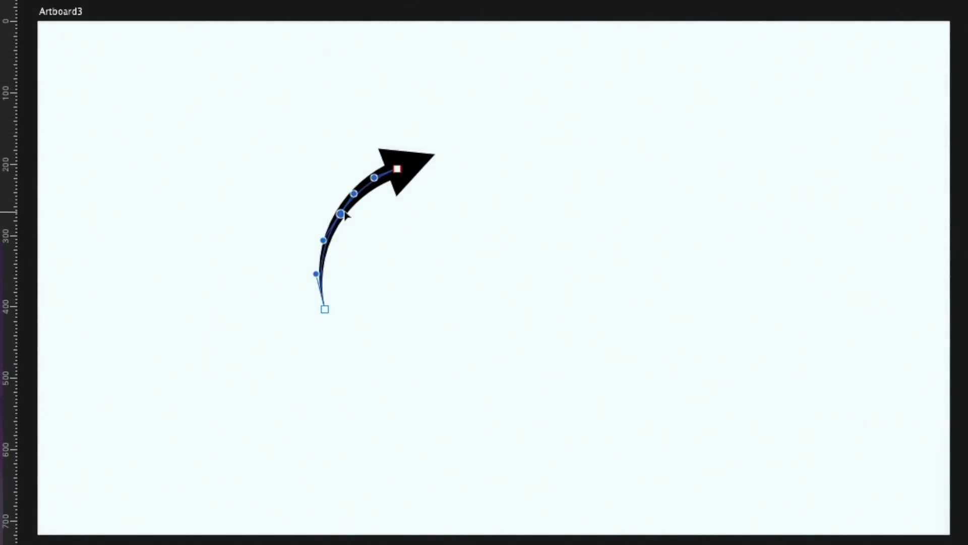
Delete the node at the arrow's thin tail end to shorten the curve
drag(349, 278, 313, 339)
key(Delete)
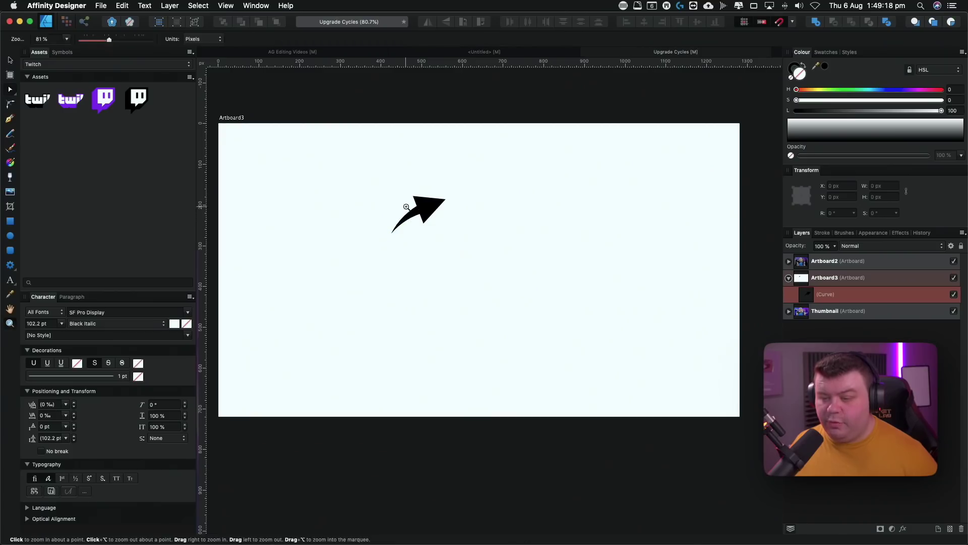
key(z)
click(358, 174)
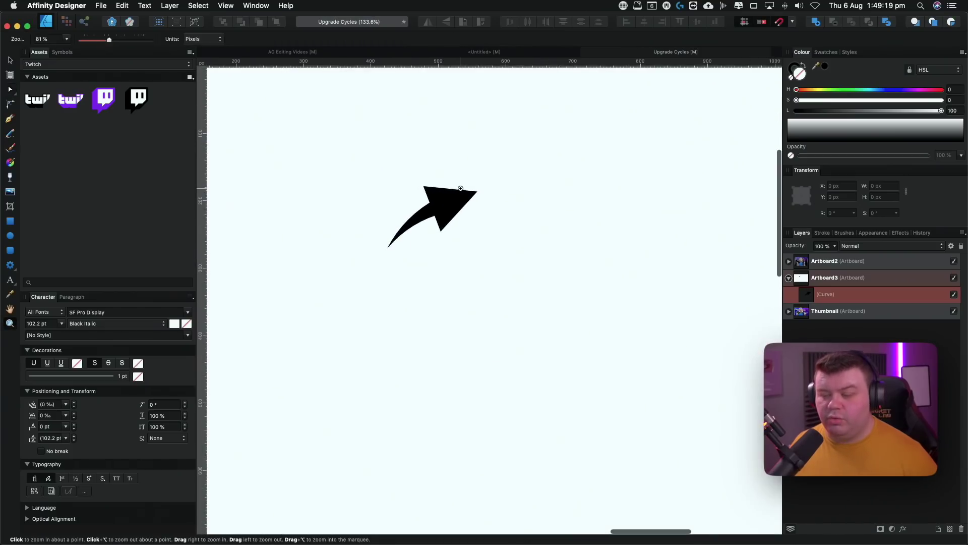
alt+click(413, 206)
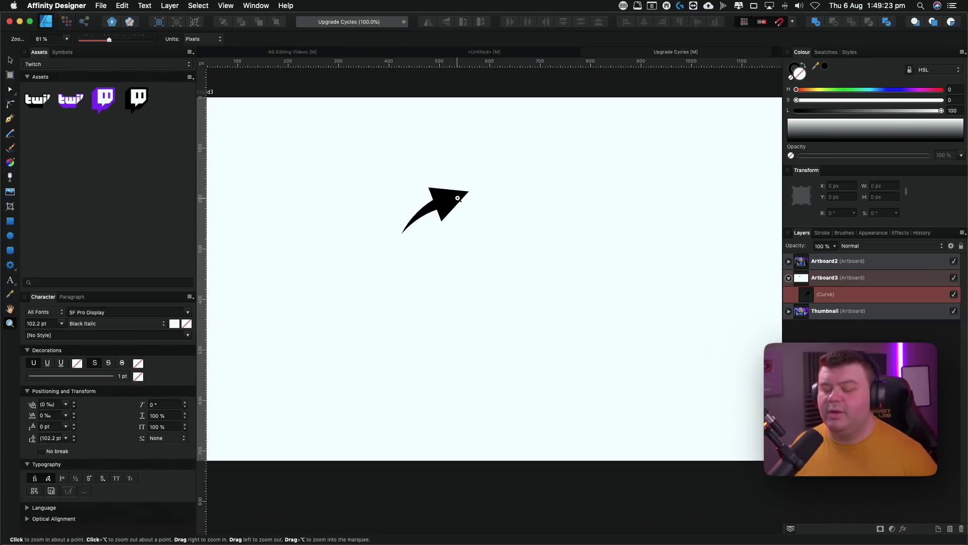
Set the arrow's stroke width to 48 pt and reduce its end arrowhead size to 65%
key(a)
click(153, 41)
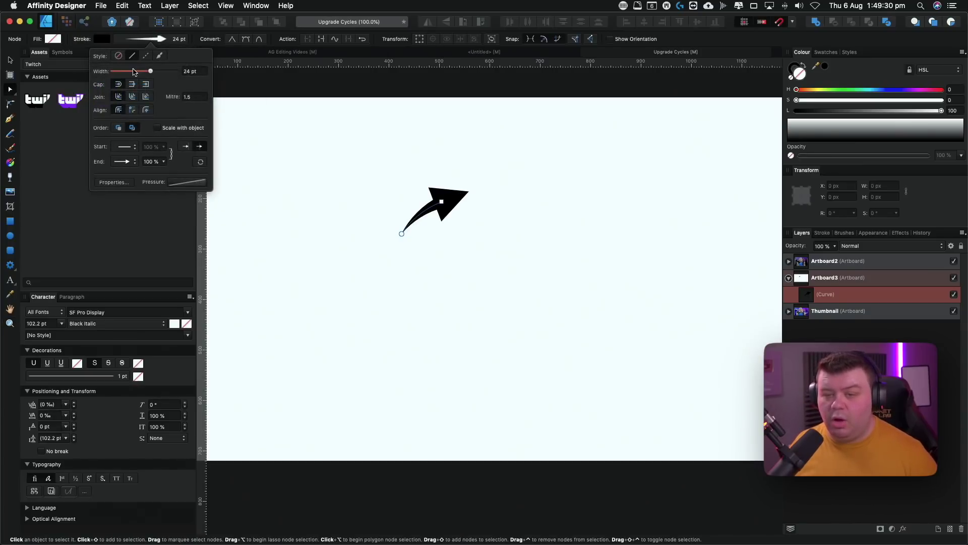
drag(154, 72, 170, 71)
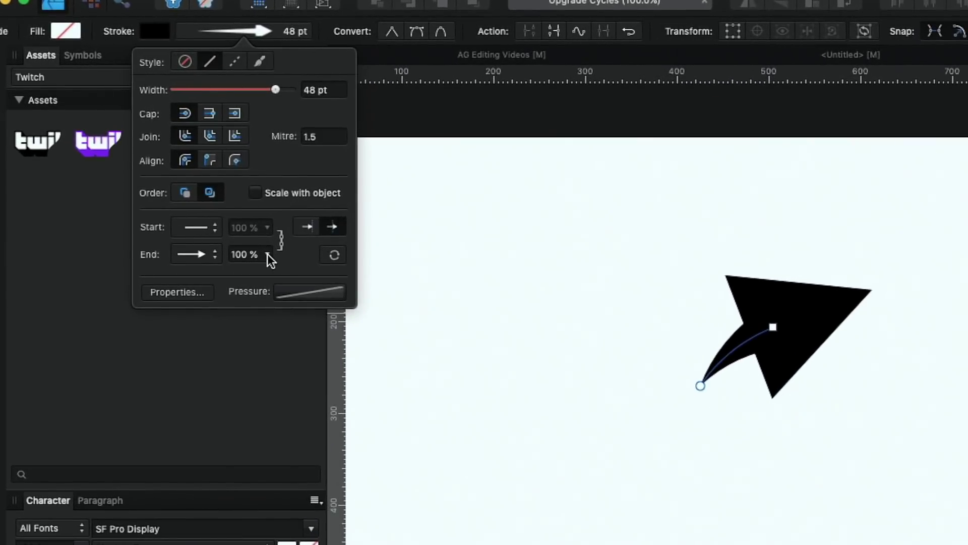
click(266, 253)
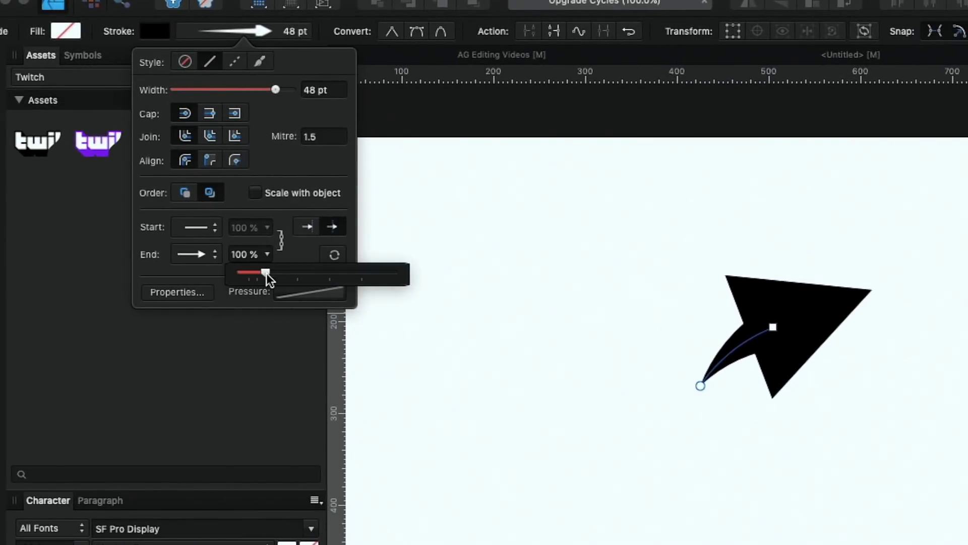
drag(265, 274, 254, 277)
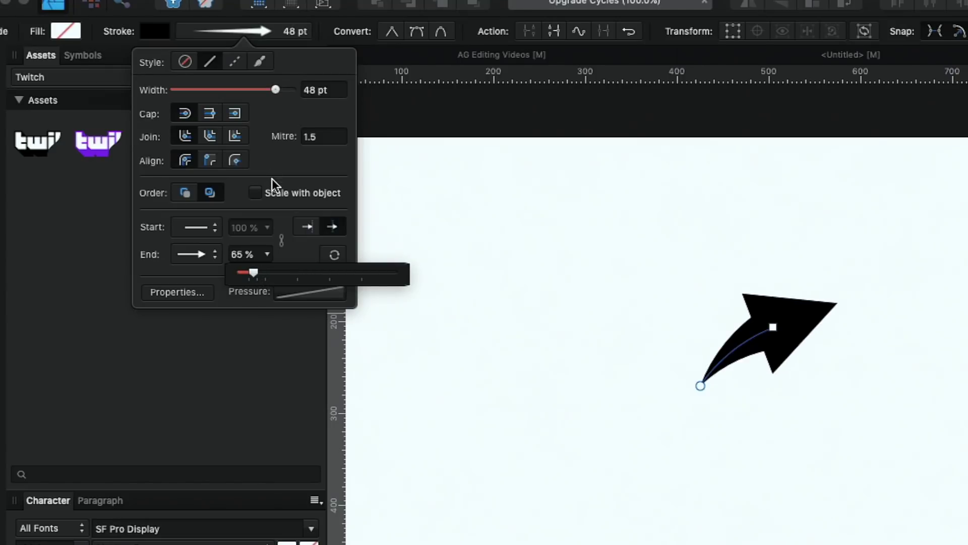
Make the arrow's stroke scale with the object and enlarge the whole arrow on its artboard
click(269, 192)
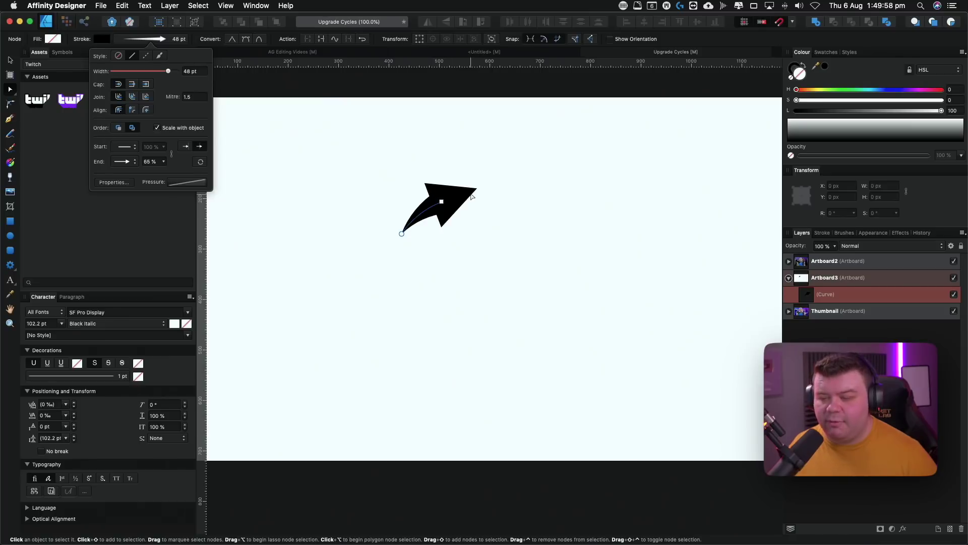
key(Escape)
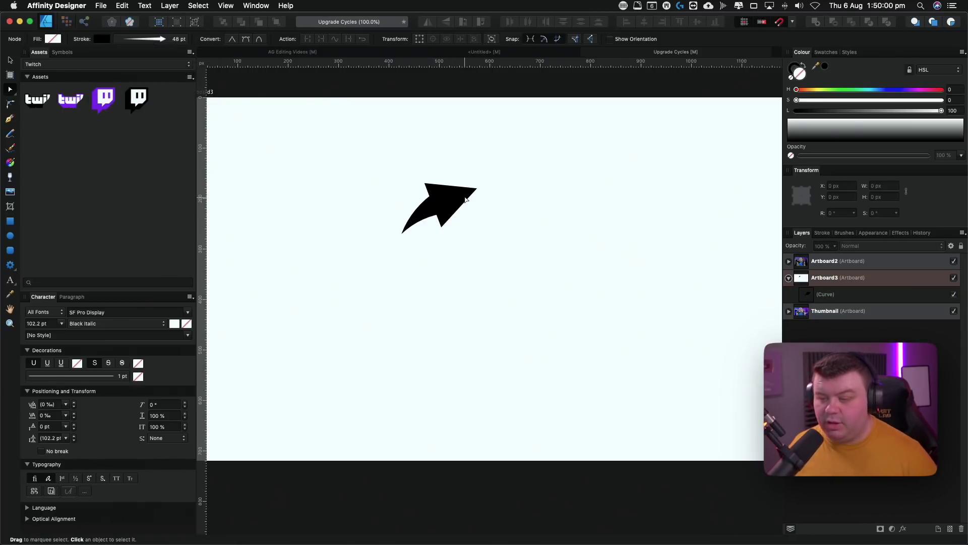
key(v)
click(444, 198)
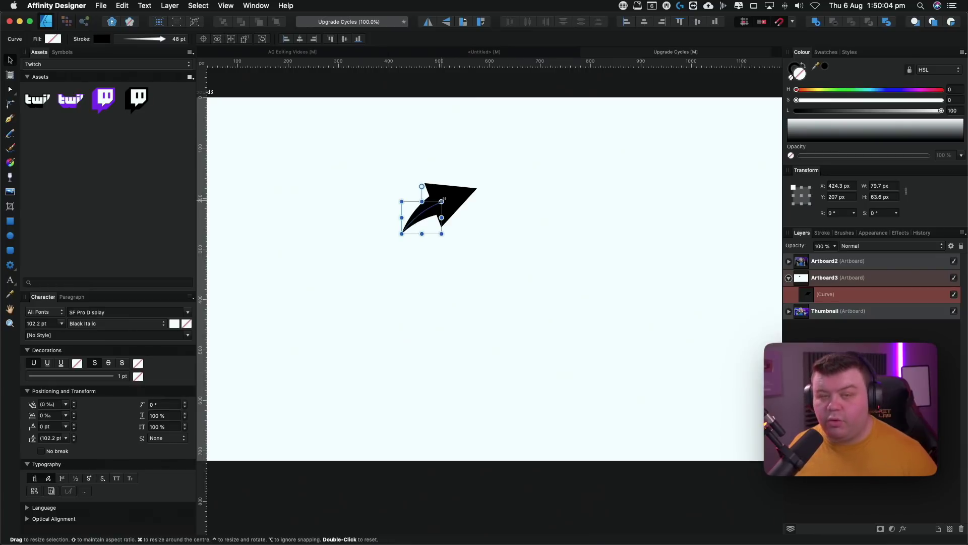
drag(442, 201, 465, 183)
key(Escape)
Draw a looping freehand Pencil curve beside the arrow, from about 440, 517 px to about 897, 211 px
scroll(370, 218, down, 3)
drag(366, 225, 641, 153)
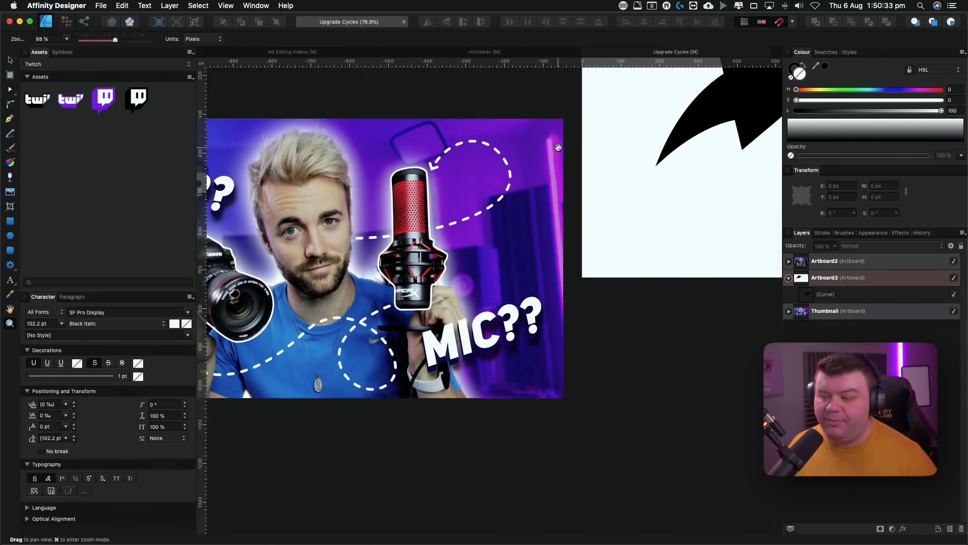
scroll(374, 212, right, 10)
scroll(373, 212, up, 5)
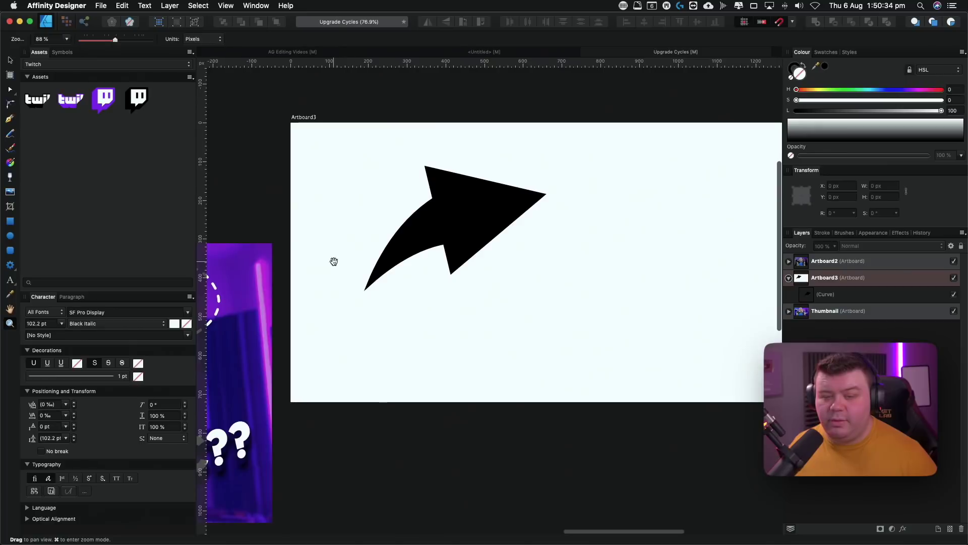
click(10, 135)
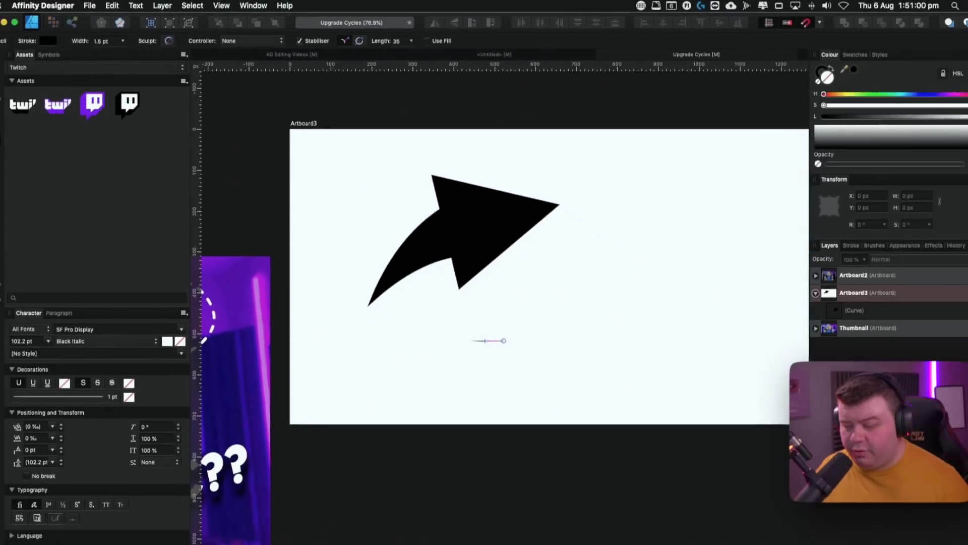
mouse_move(503, 341)
mouse_down()
mouse_move(595, 319)
mouse_move(609, 255)
mouse_move(554, 267)
mouse_up()
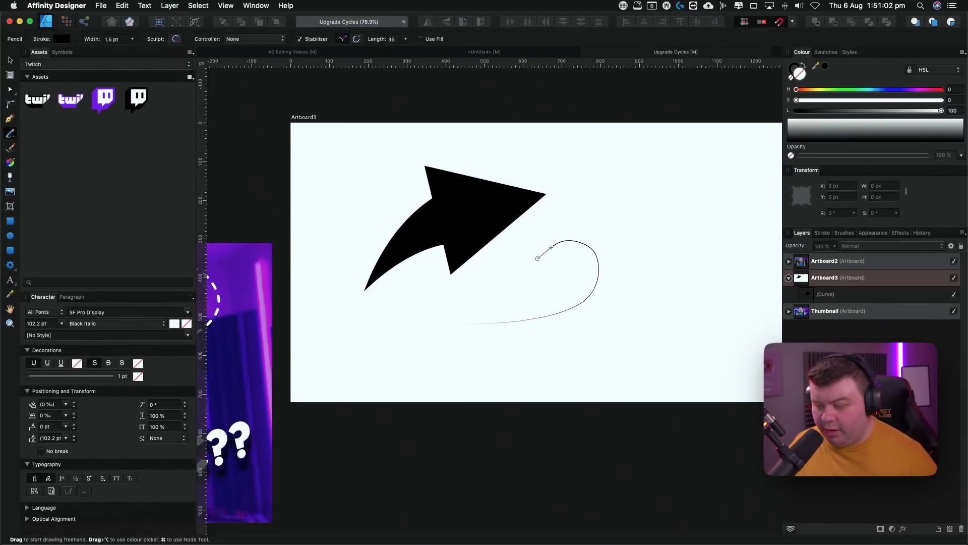
drag(646, 239, 640, 204)
Reshape the loop of the Pencil curve by repositioning the nodes around its crossing
scroll(555, 328, up, 2)
key(a)
drag(552, 313, 556, 311)
click(577, 320)
drag(568, 322, 508, 303)
click(583, 294)
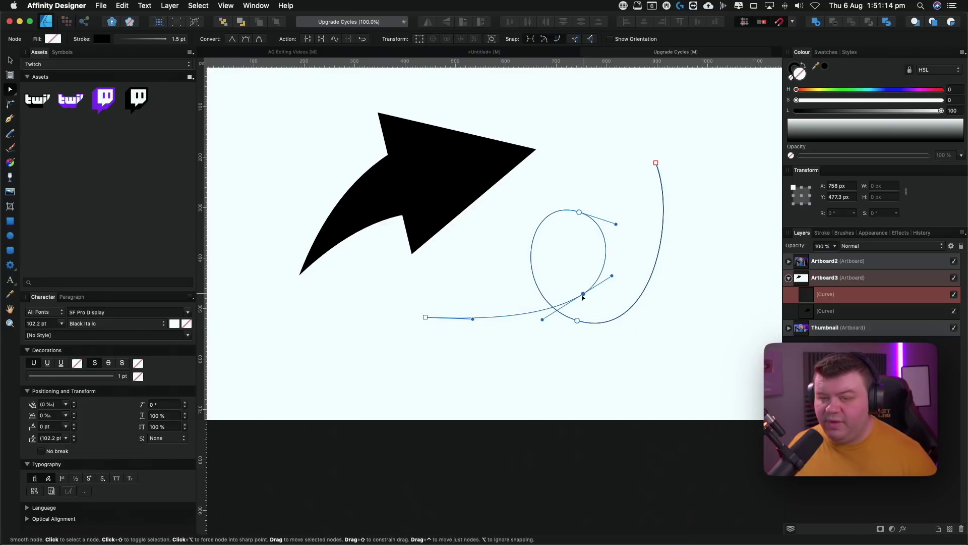
Reset the looping curve's pressure profile, set its stroke width to 22 pt and enlarge its end arrowhead to 114%
click(178, 40)
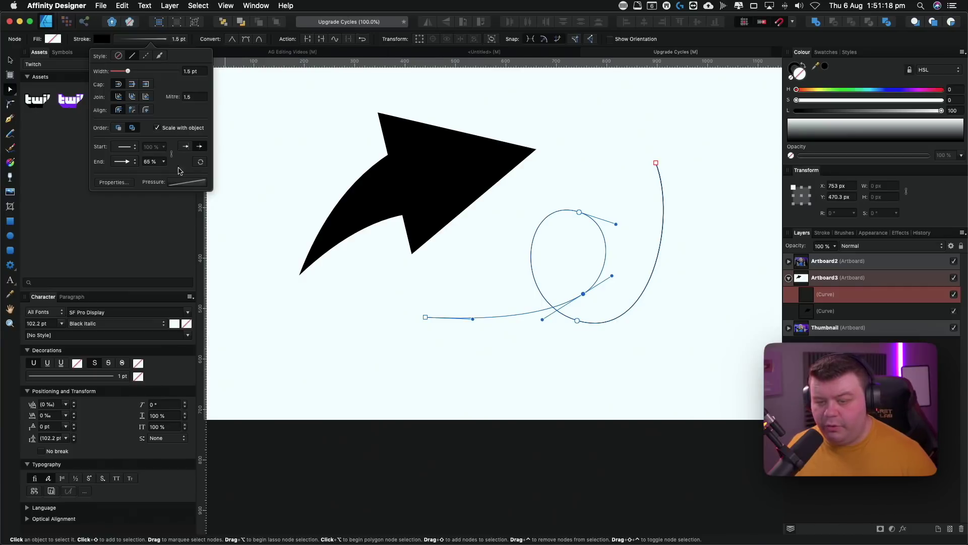
click(186, 182)
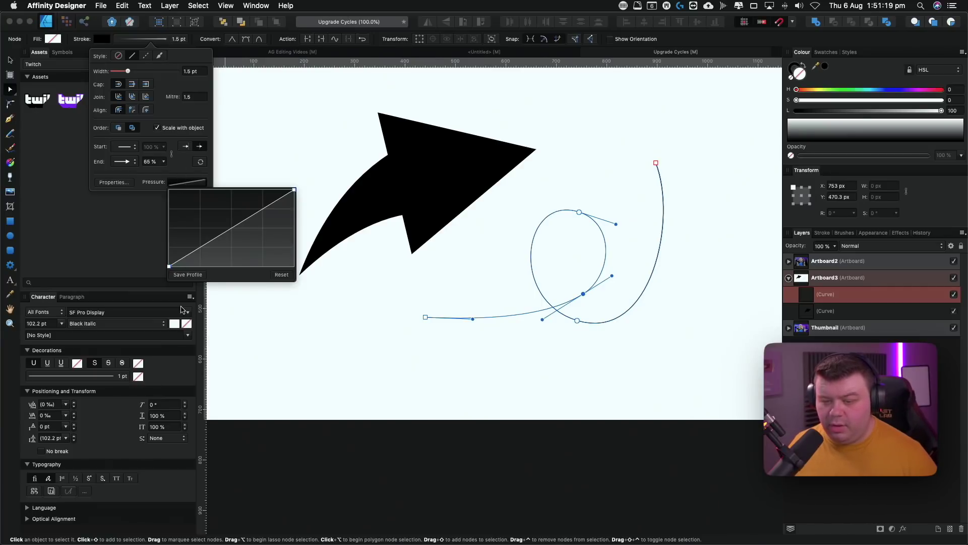
click(281, 275)
drag(126, 73, 150, 74)
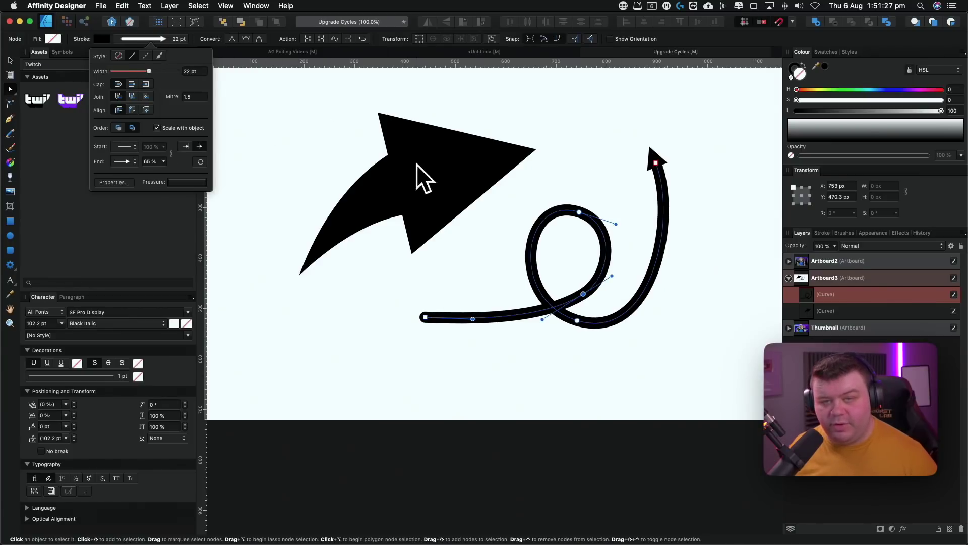
drag(163, 161, 172, 174)
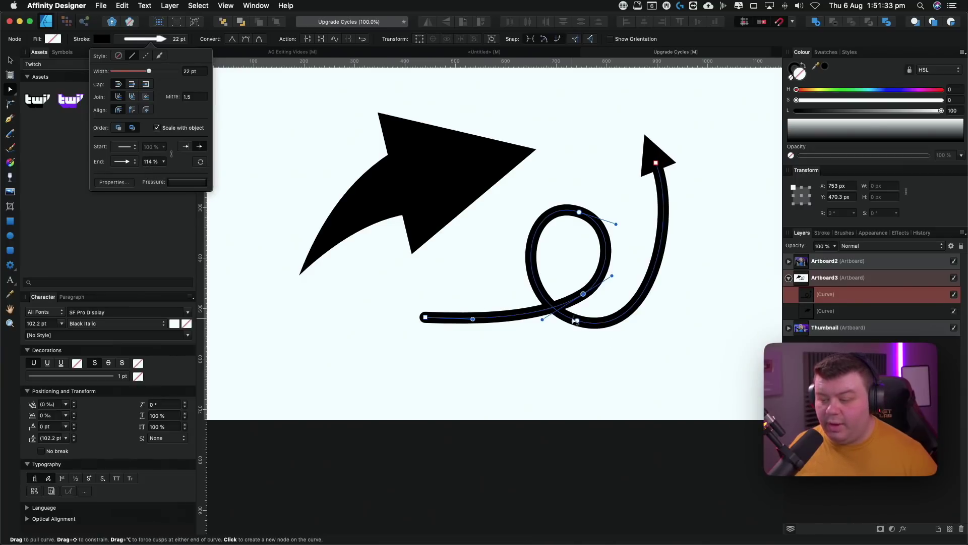
Shift the loop's lowest node slightly outward and give the curve a dashed stroke with a 3, 3, 3, 3 pattern
drag(577, 321, 567, 324)
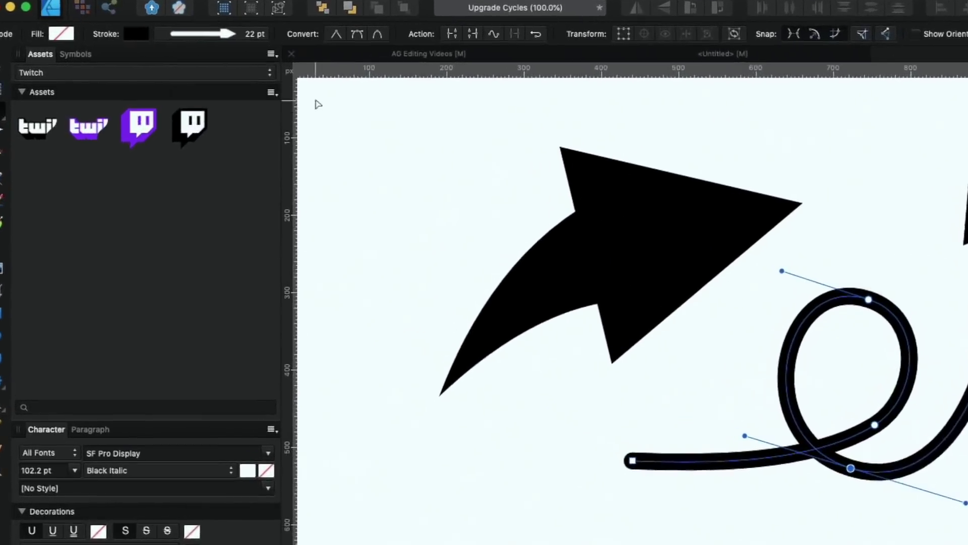
click(171, 38)
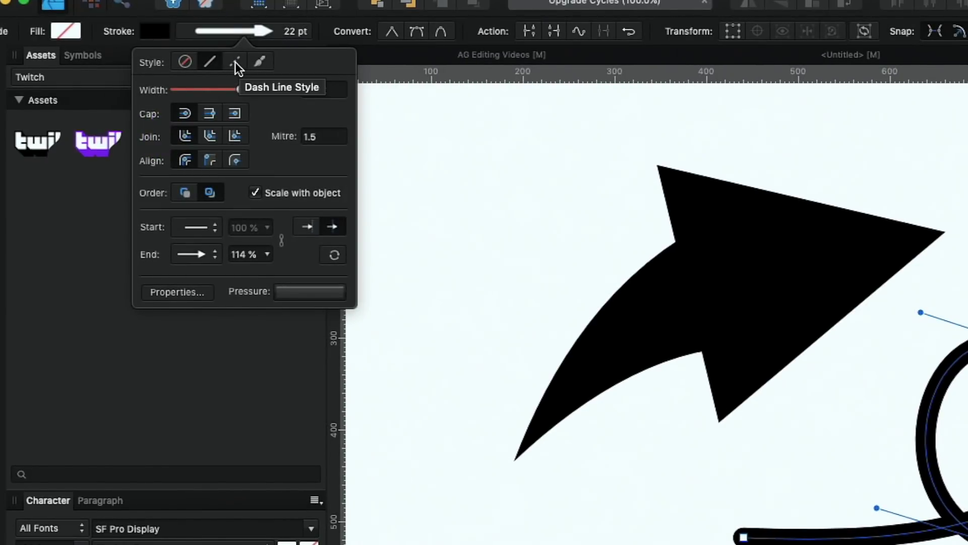
click(235, 62)
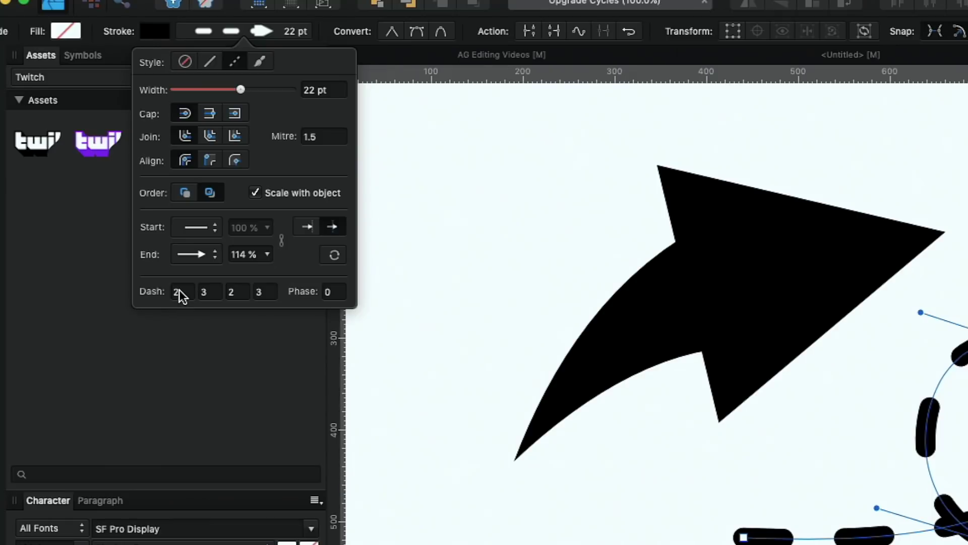
text(3)
key(Tab)
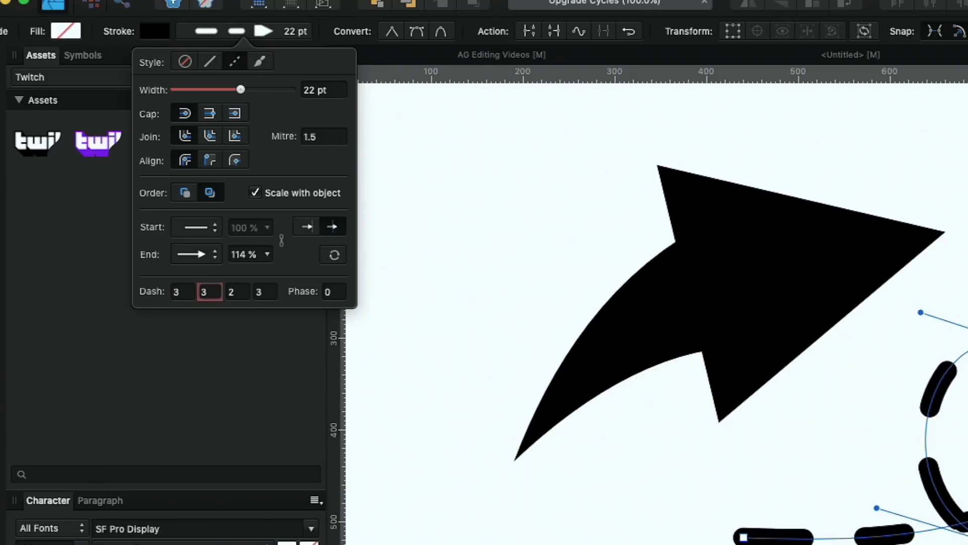
key(Tab)
text(3)
key(Tab)
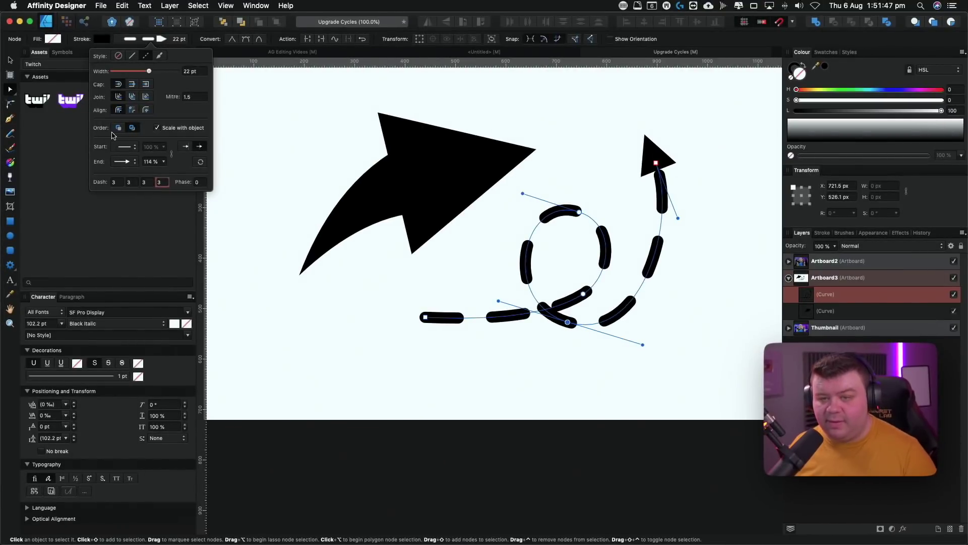
Thin the dashed curve's stroke to 11 pt and place its arrowhead within the line
drag(149, 71, 140, 71)
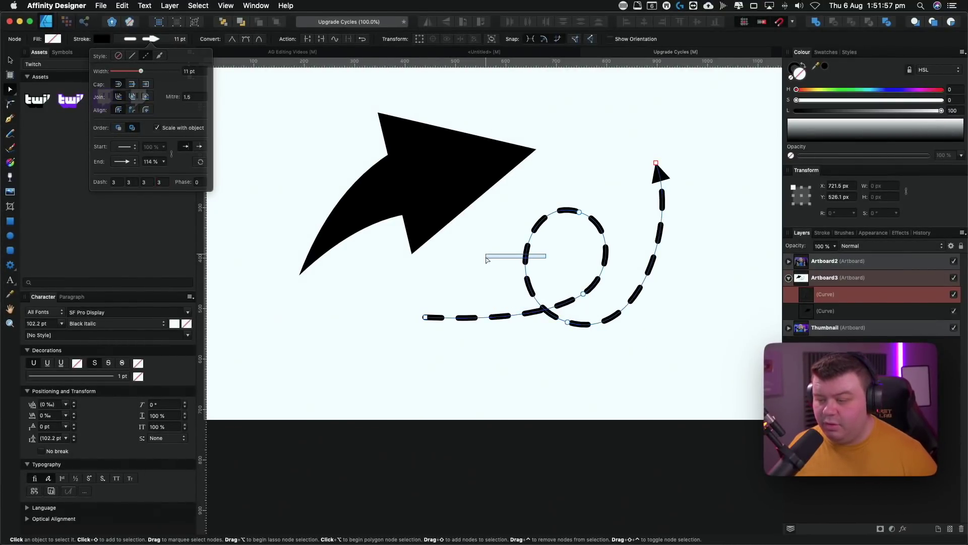
key(z)
drag(505, 253, 432, 247)
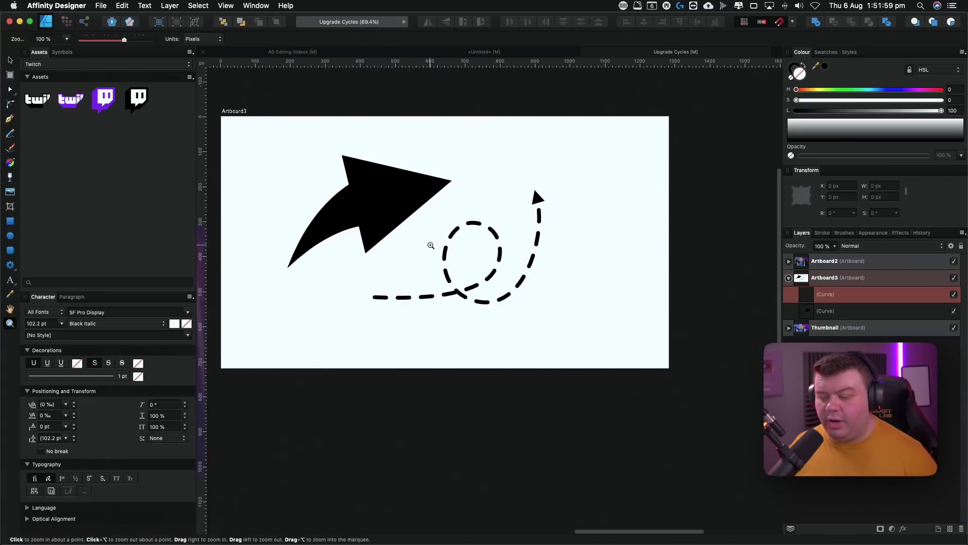
Switch to the untitled portrait document and turn off the Outer Glow effect on the cut-out portrait layer
key(v)
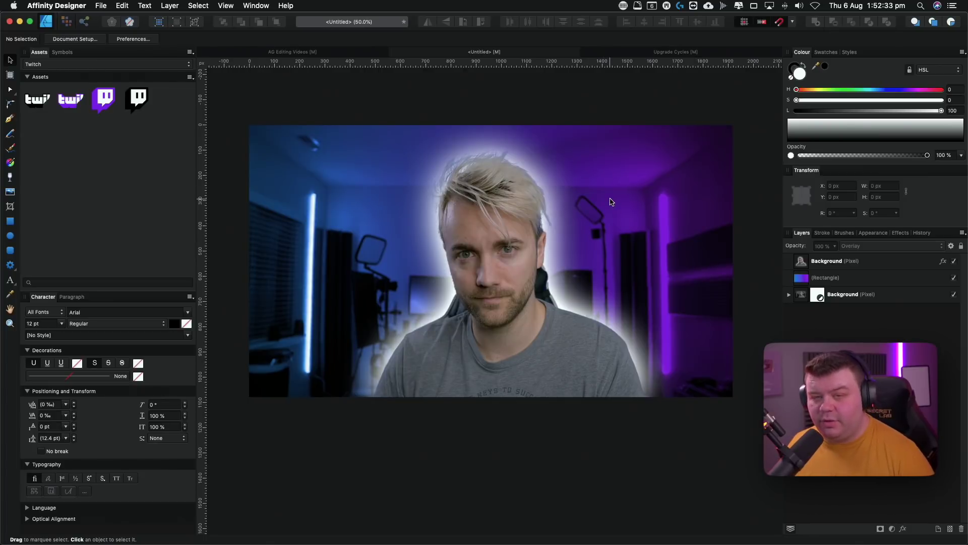
click(943, 262)
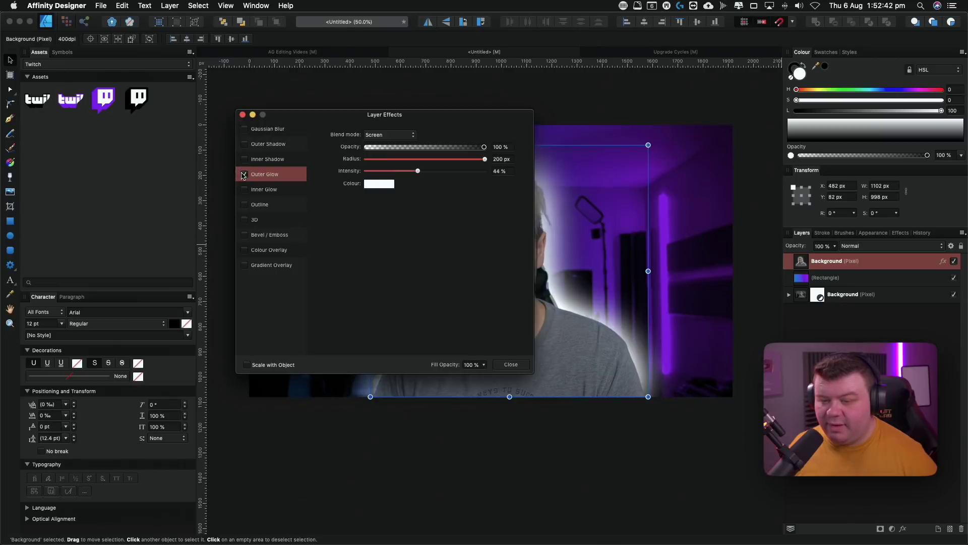
click(244, 174)
click(242, 114)
click(272, 102)
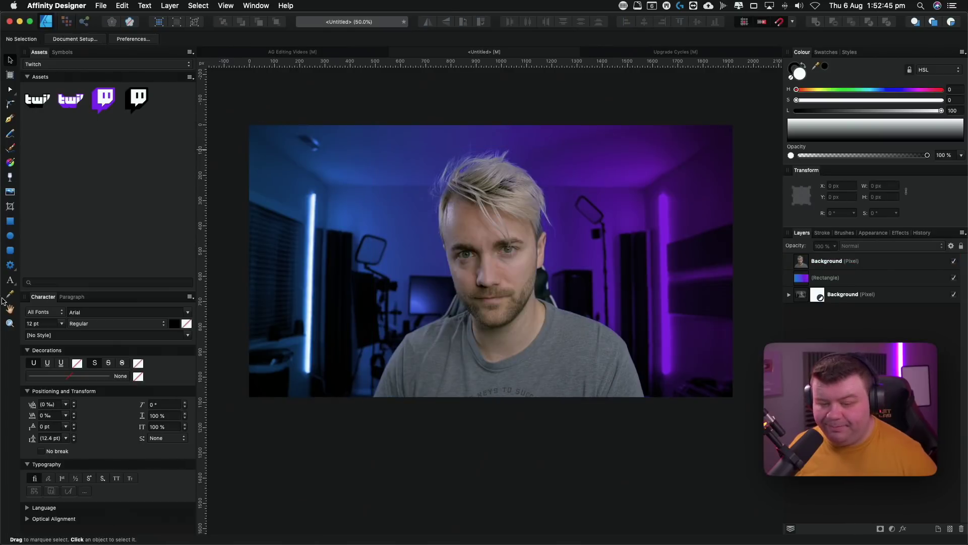
Add the white title YOUTUBE across the portrait in SF Pro Display Black, 75.5 pt, with a 1.5 pt white stroke
click(9, 282)
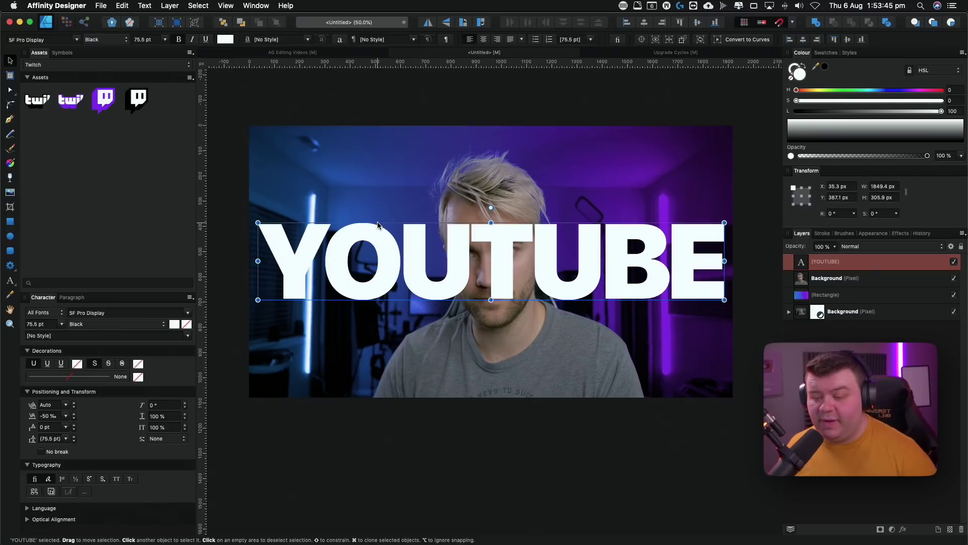
key(a)
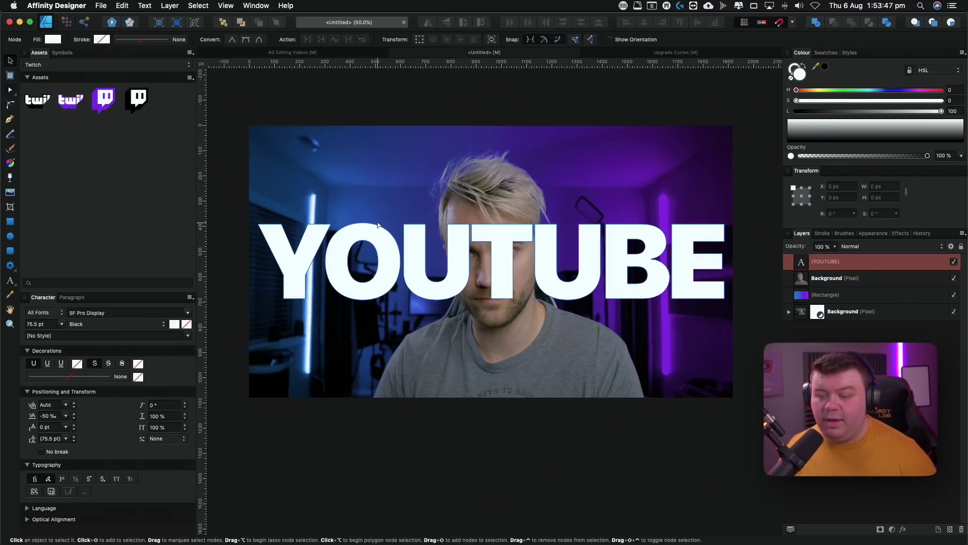
click(133, 41)
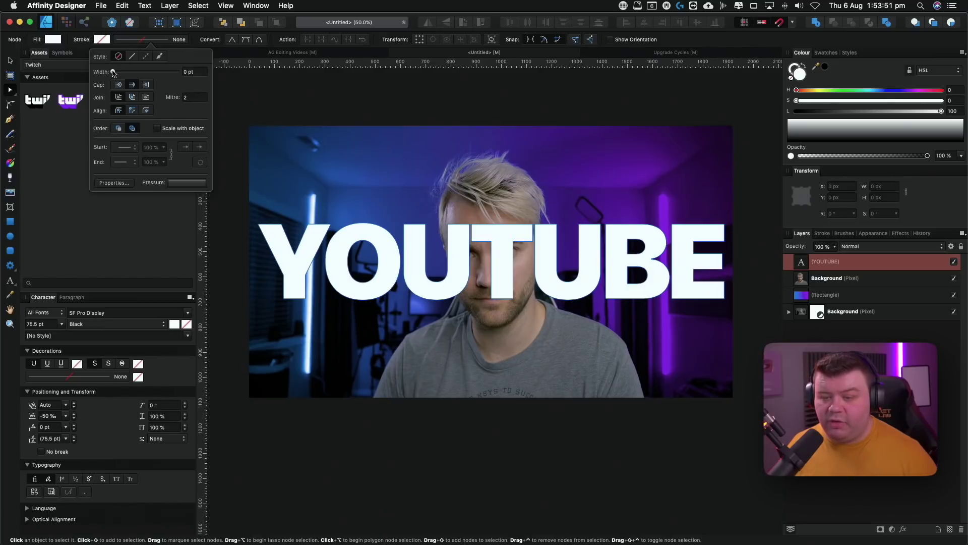
drag(113, 72, 125, 74)
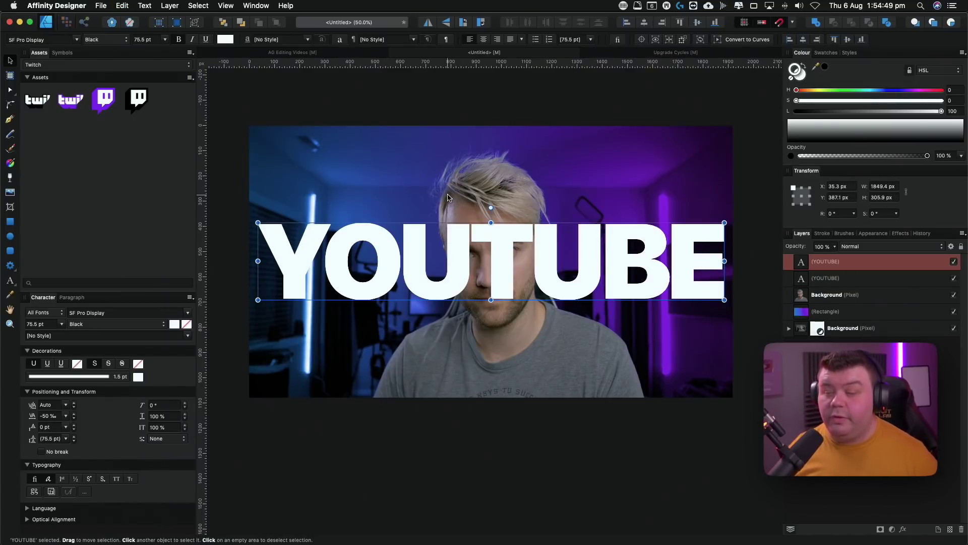
Place a duplicate of the YOUTUBE text behind the cut-out portrait and remove the fill from the top copy
click(802, 281)
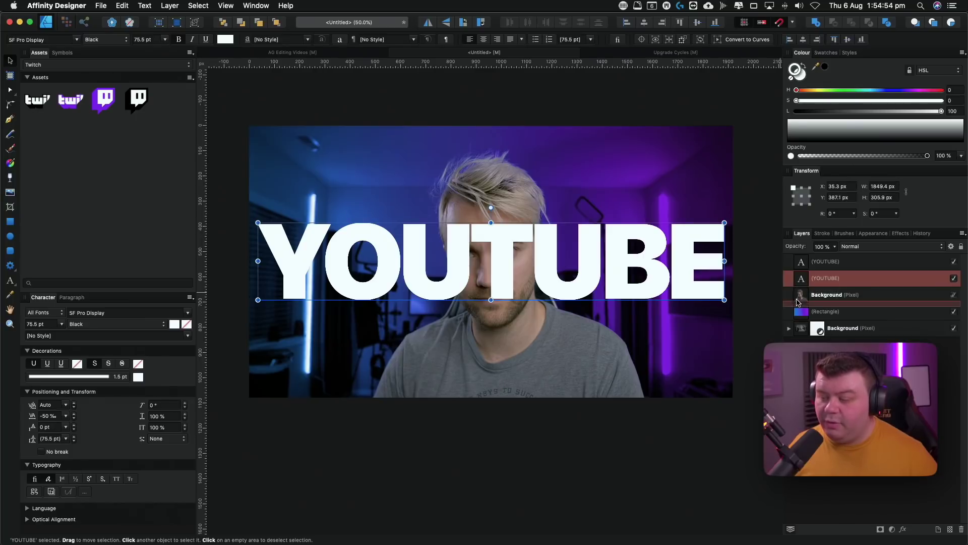
drag(797, 303, 809, 302)
click(835, 263)
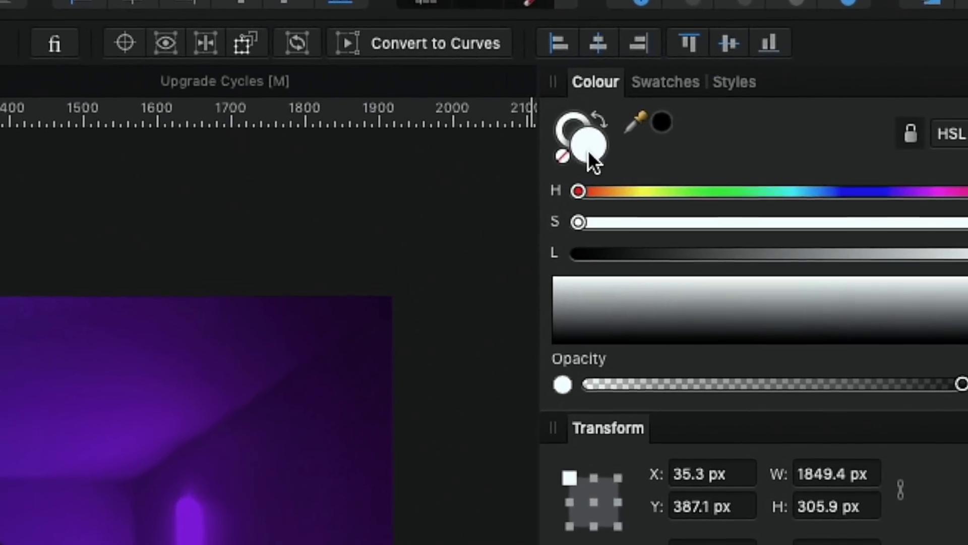
click(561, 157)
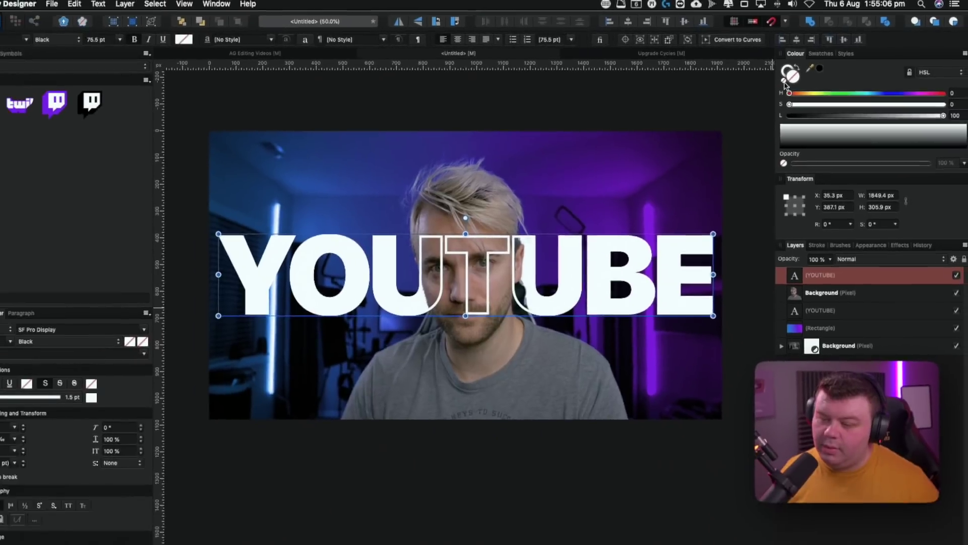
key(super+d)
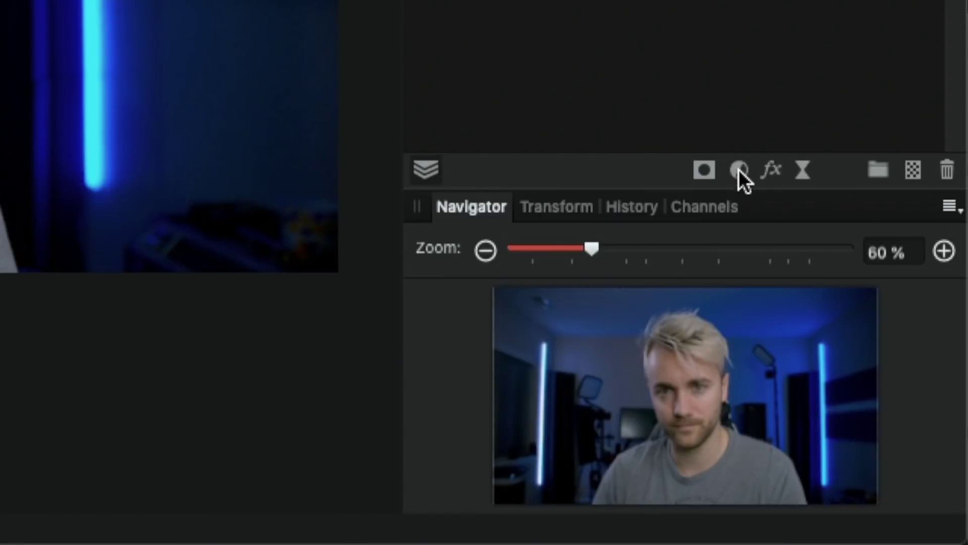
Add a Curves adjustment above the Background with an S-curve that lifts highlights and deepens shadows, and compare the photo with and without it
click(741, 168)
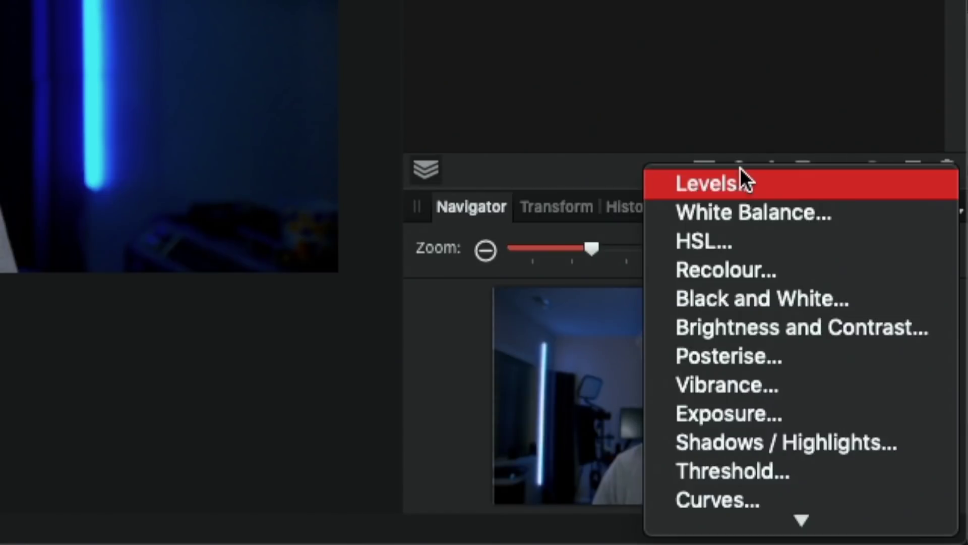
click(731, 355)
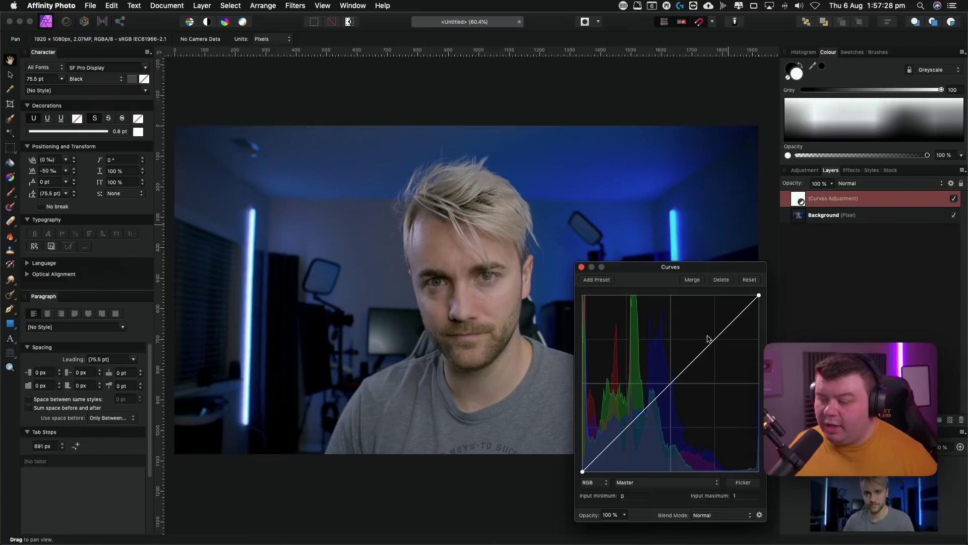
drag(708, 339, 707, 327)
drag(639, 398, 642, 402)
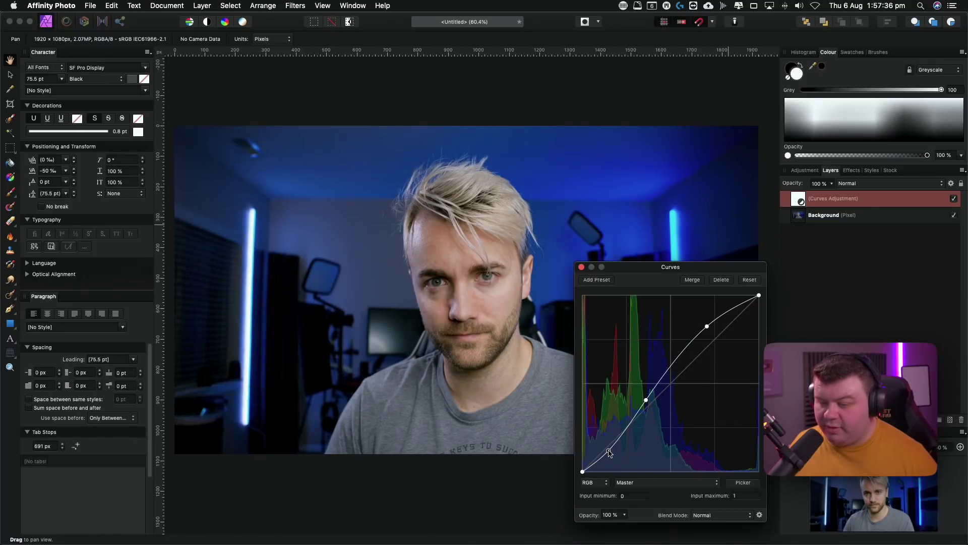
drag(617, 267, 757, 251)
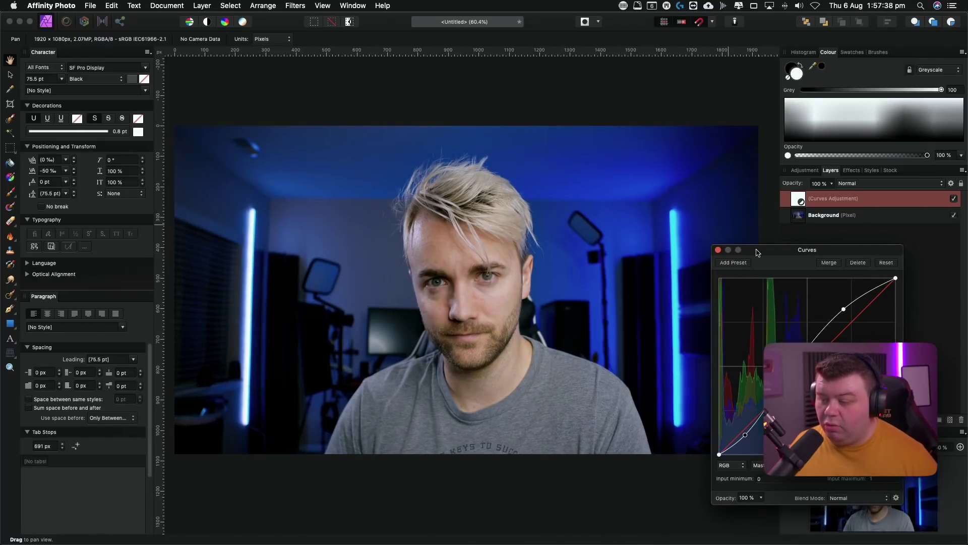
click(718, 250)
click(954, 198)
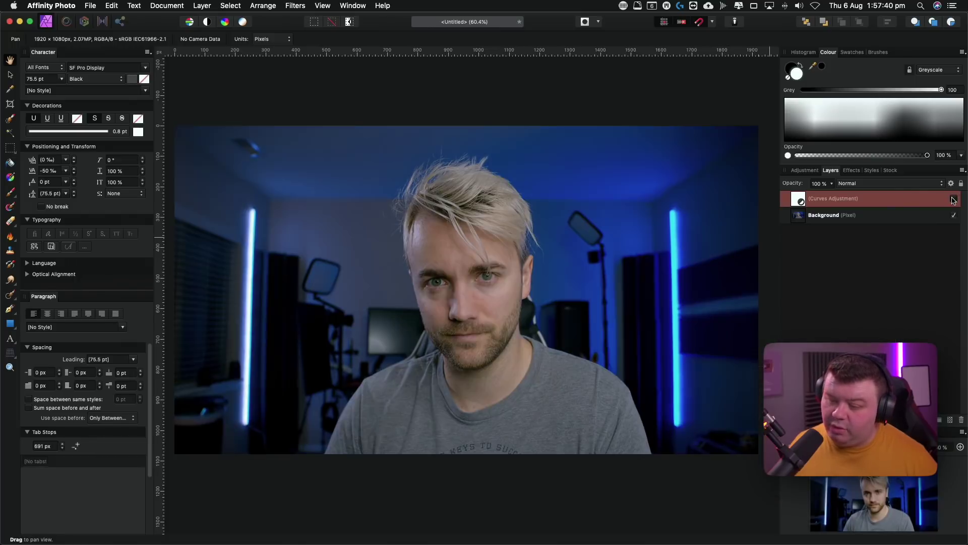
click(954, 199)
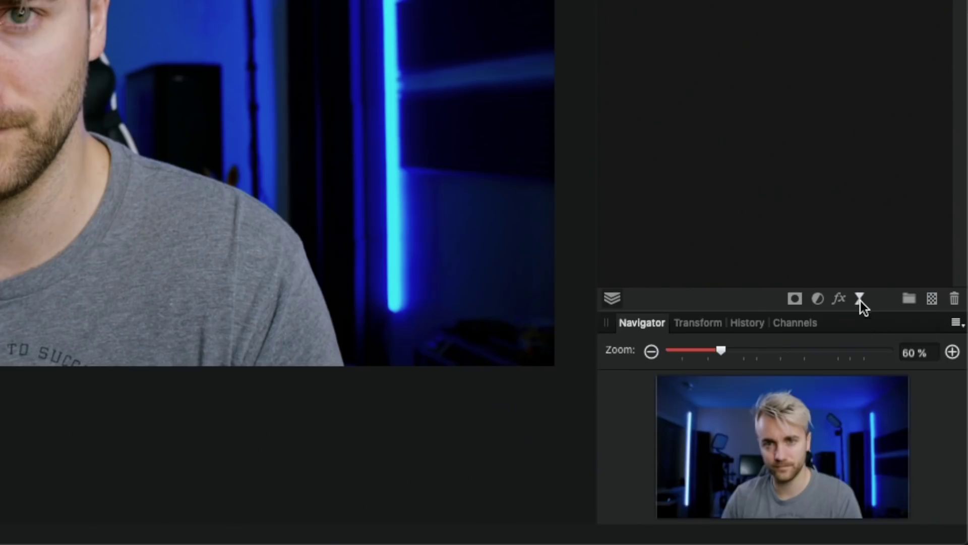
Add a live High Pass filter above the Curves adjustment with a 17.2 px radius and Monochrome enabled
click(913, 419)
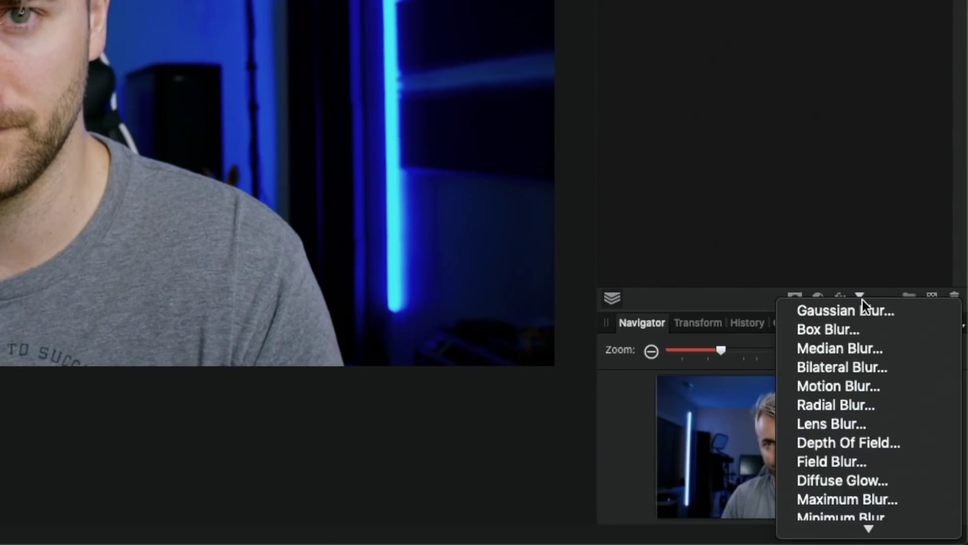
click(866, 279)
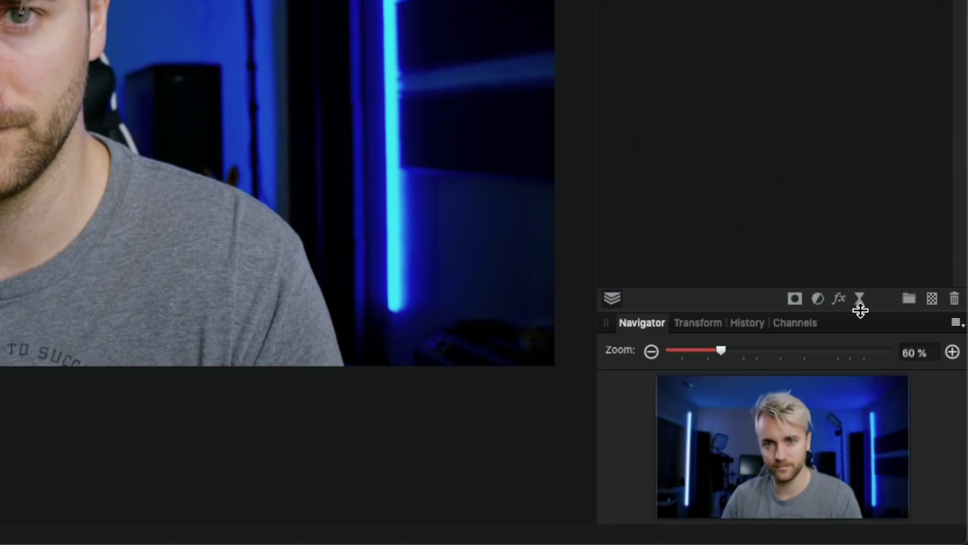
click(861, 302)
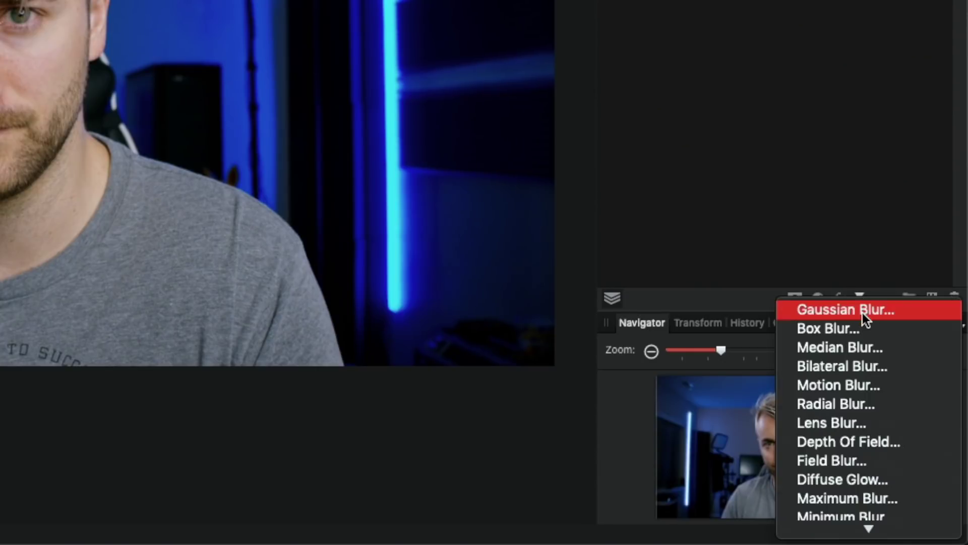
scroll(862, 310, down, 5)
scroll(862, 313, down, 3)
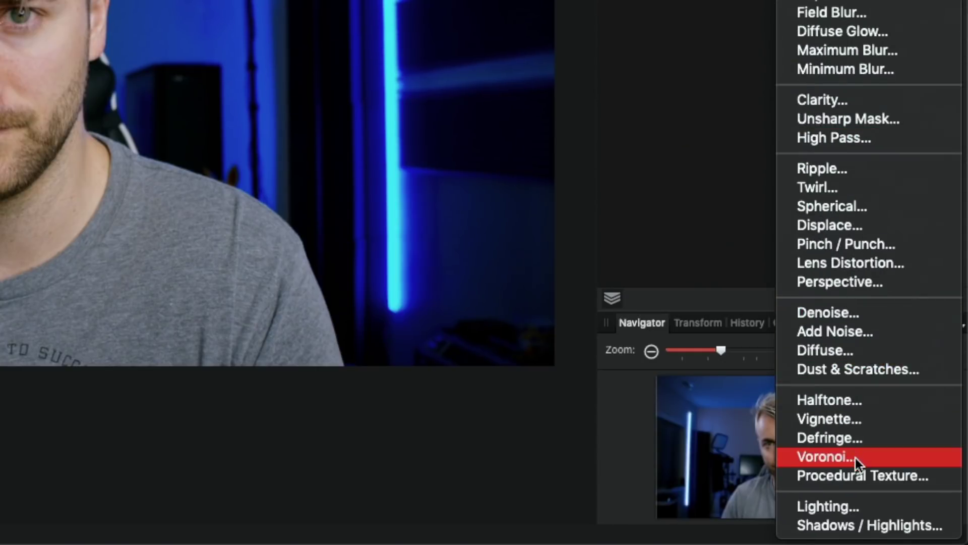
click(852, 129)
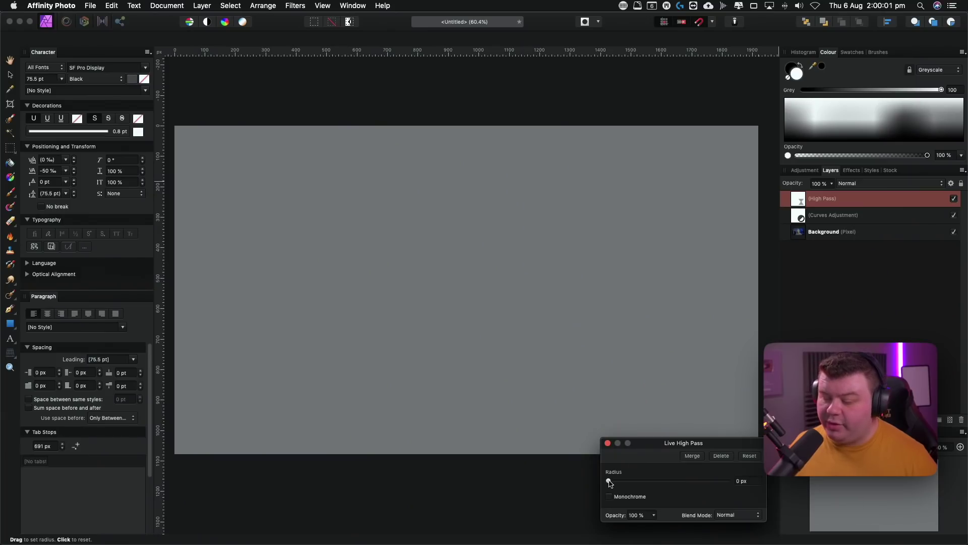
drag(610, 483, 701, 485)
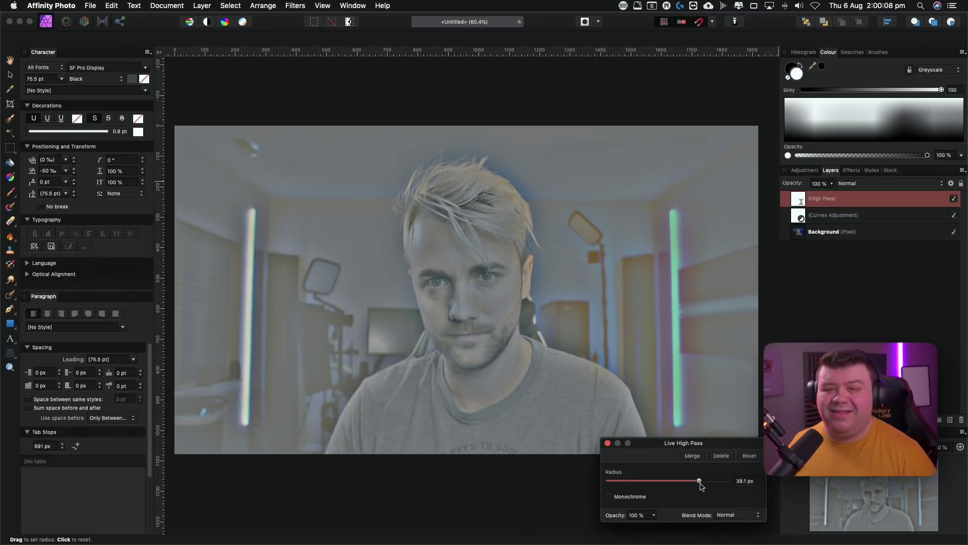
drag(686, 488, 667, 490)
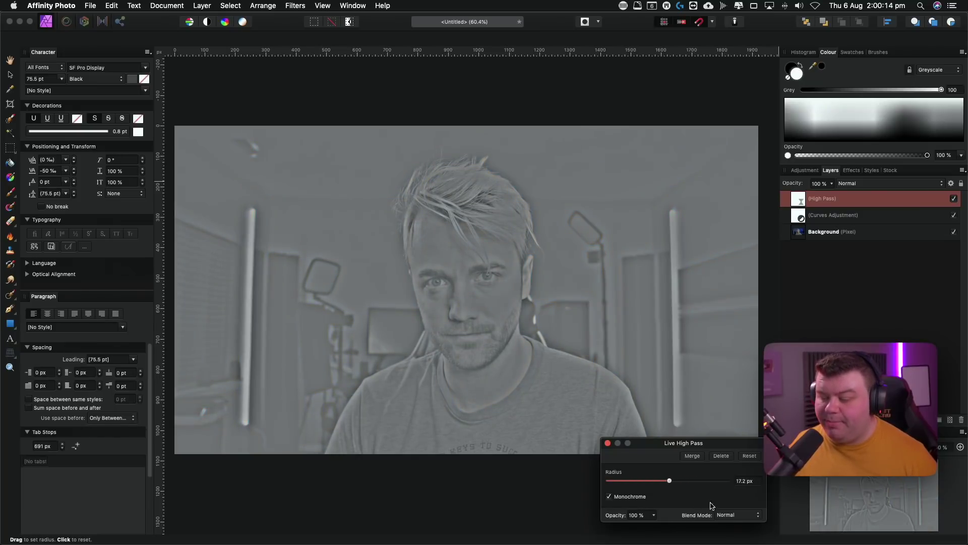
Set the High Pass filter's blend mode to Overlay, compare the photo with and without it, and hide the filter layer
click(730, 515)
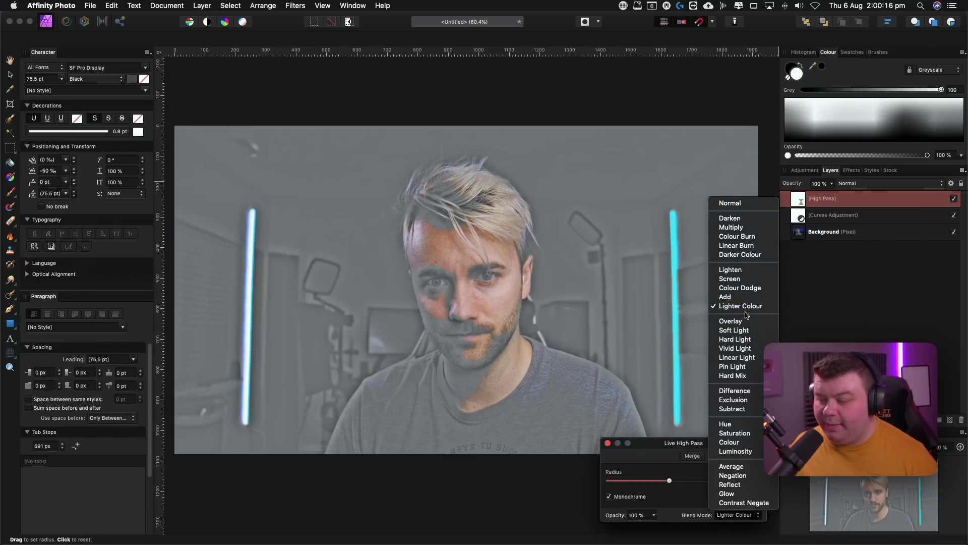
click(732, 323)
click(954, 199)
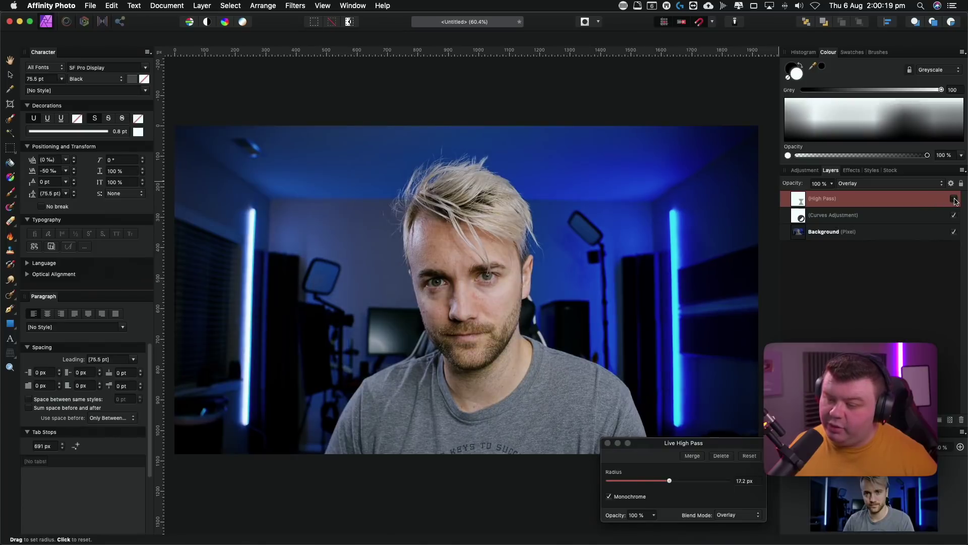
click(954, 199)
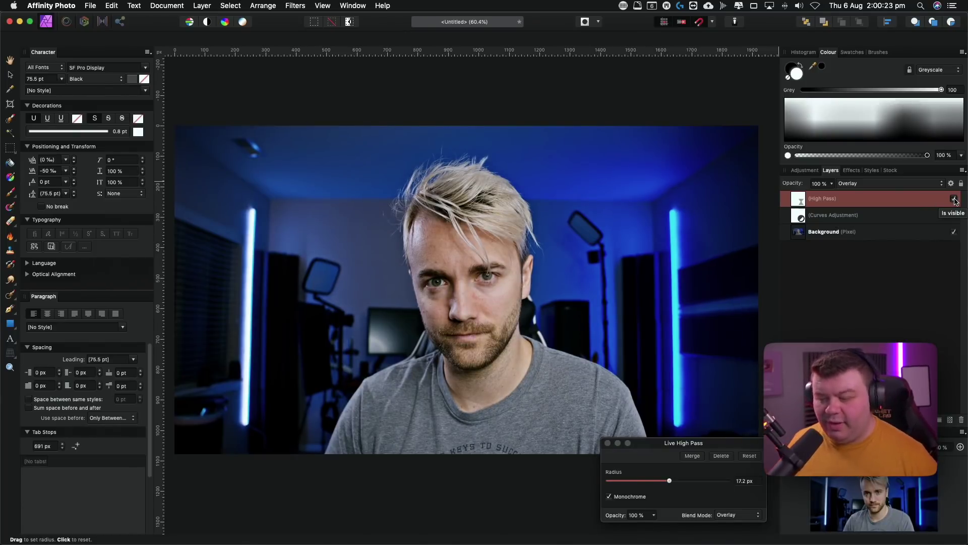
key(super+minus)
key(super+minus)
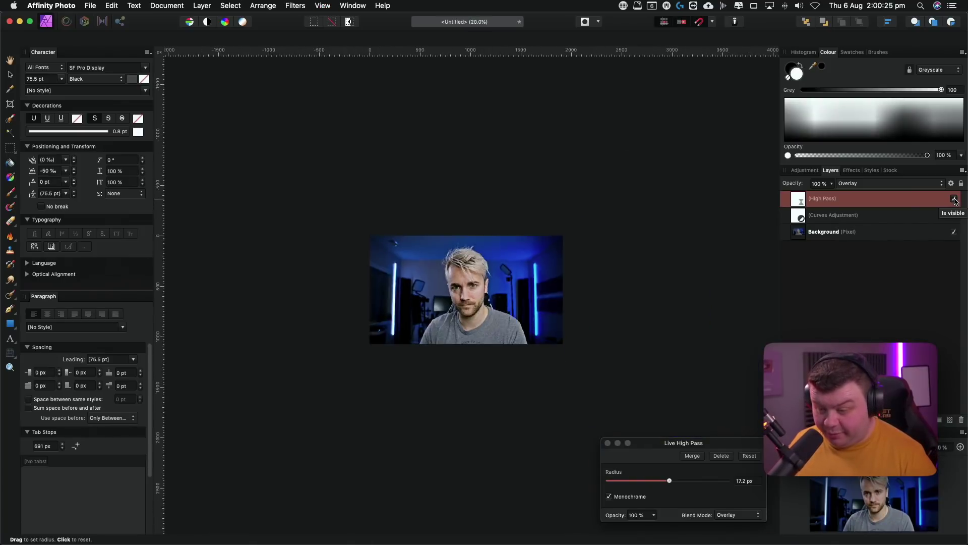
click(955, 199)
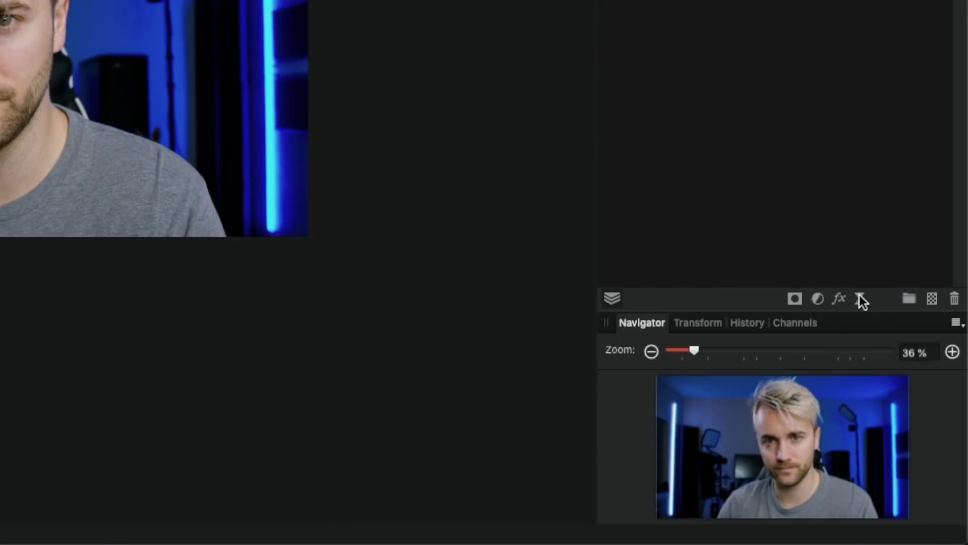
Add a live Vignette filter to the portrait with exposure -1.962, hardness 51 %, scale 109 % and shape 95 %
click(916, 418)
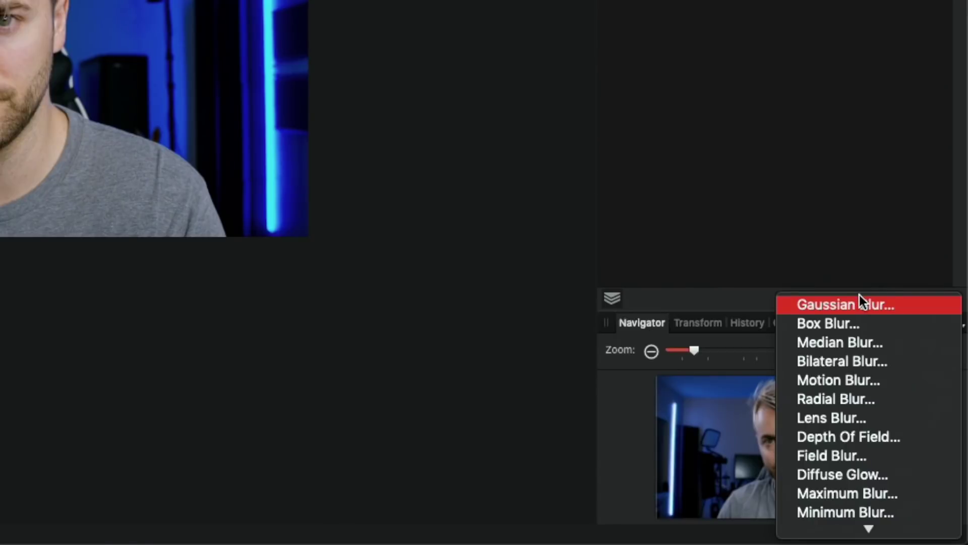
scroll(854, 323, down, 10)
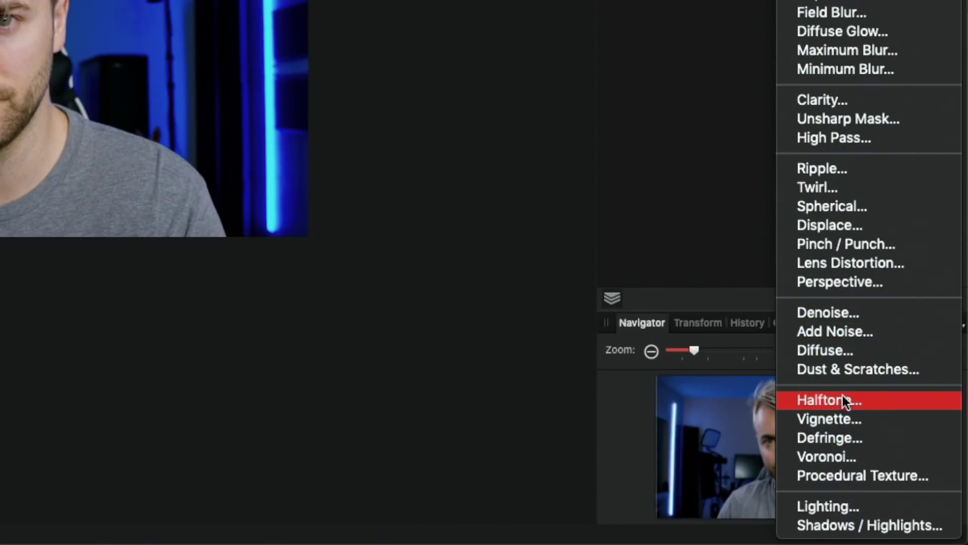
click(841, 413)
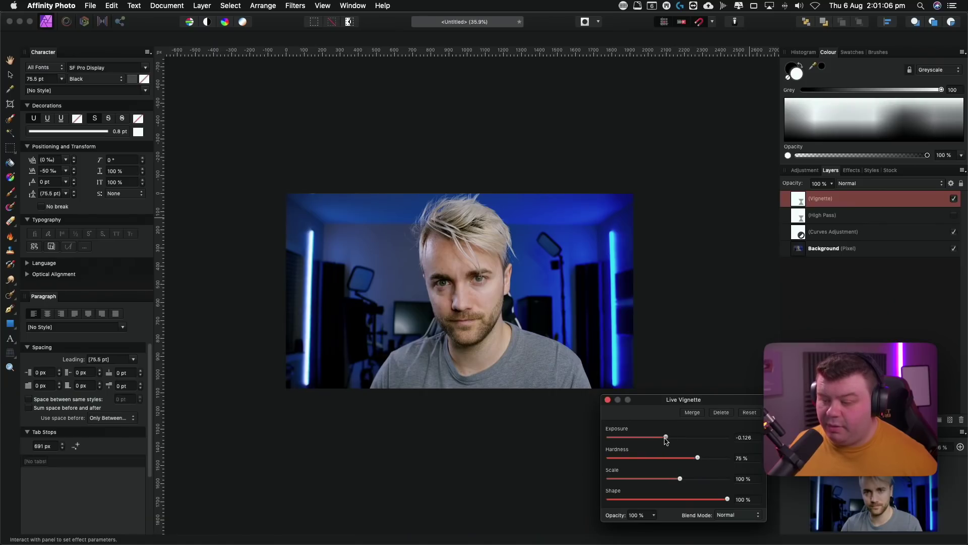
mouse_move(666, 441)
mouse_down()
mouse_move(652, 442)
mouse_move(674, 442)
mouse_move(647, 442)
mouse_up()
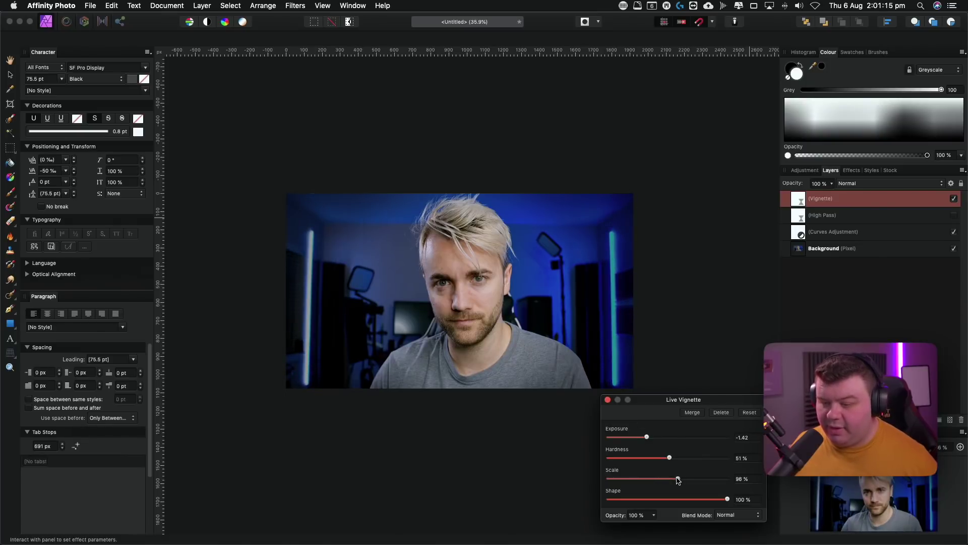
drag(680, 478, 672, 481)
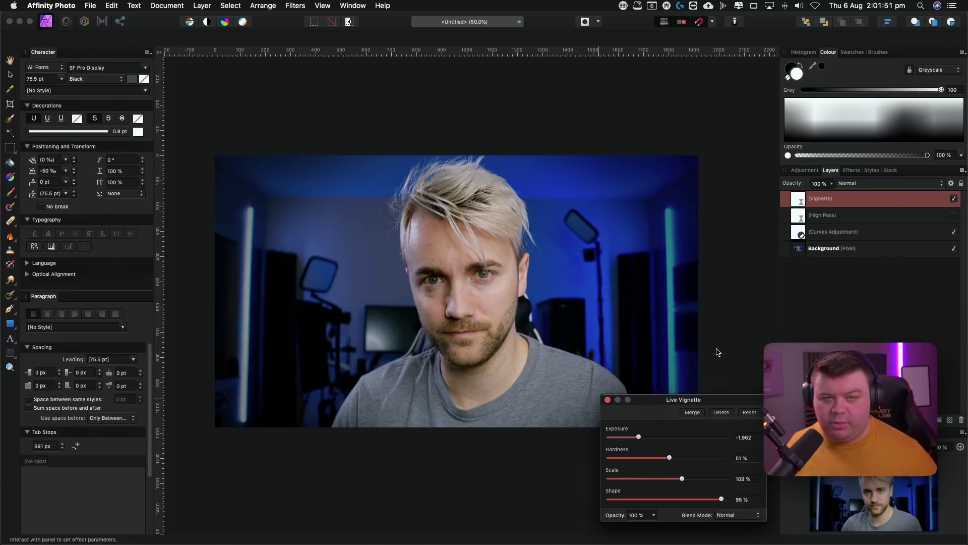
click(608, 400)
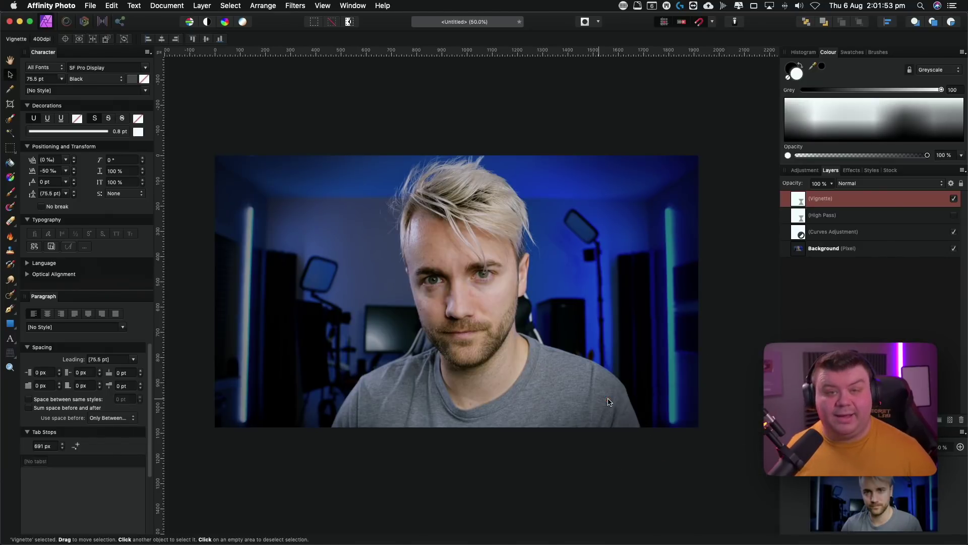